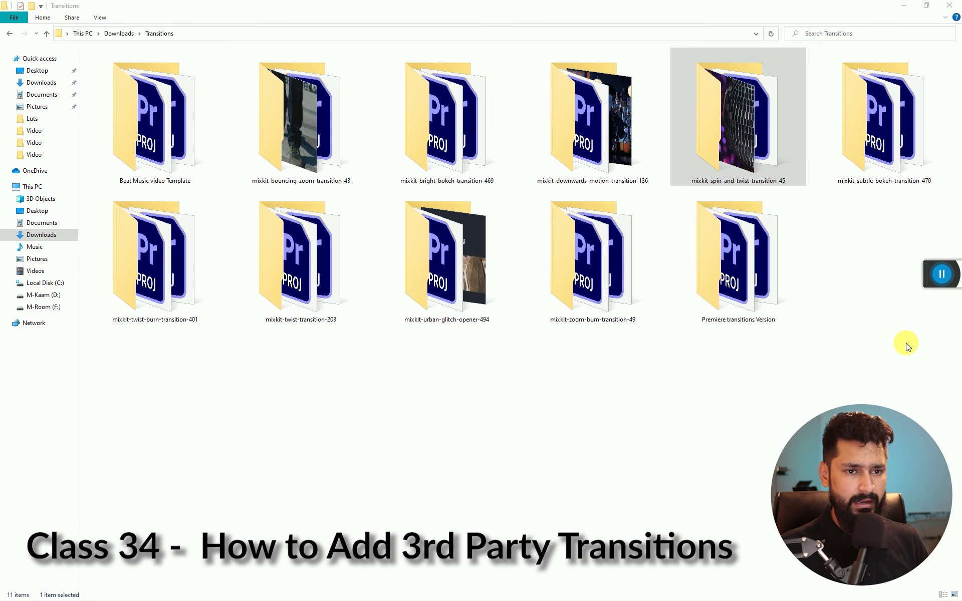
Open the mixkit-urban-glitch-opener-494 folder and browse its assets subfolder of glitch images.
drag(901, 350, 174, 135)
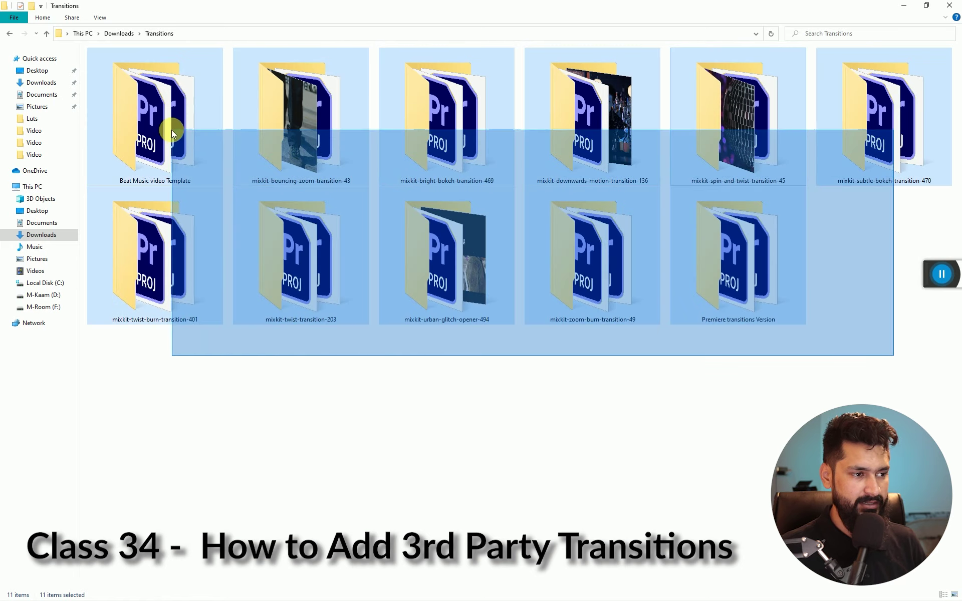
double_click(467, 279)
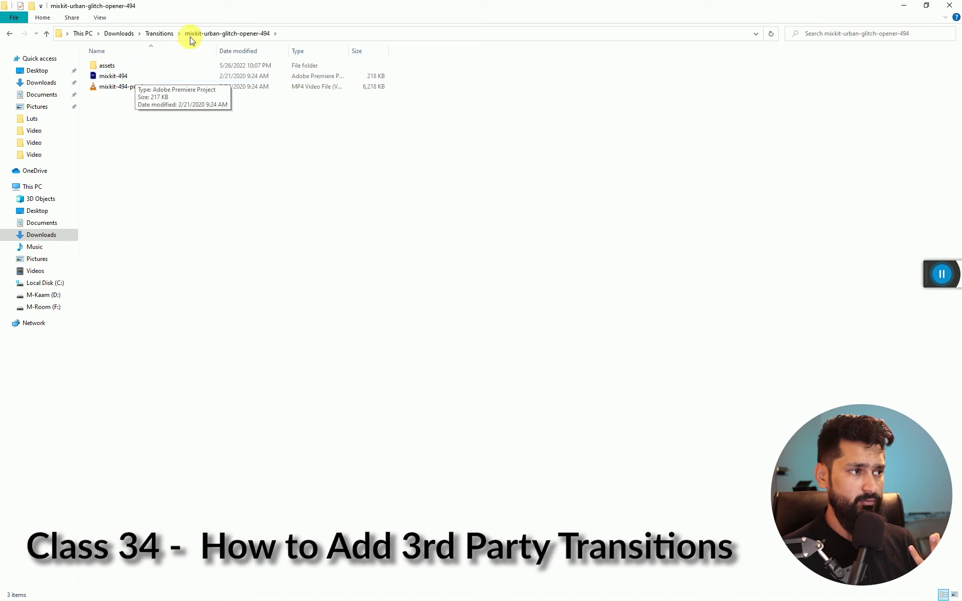
click(159, 33)
double_click(147, 80)
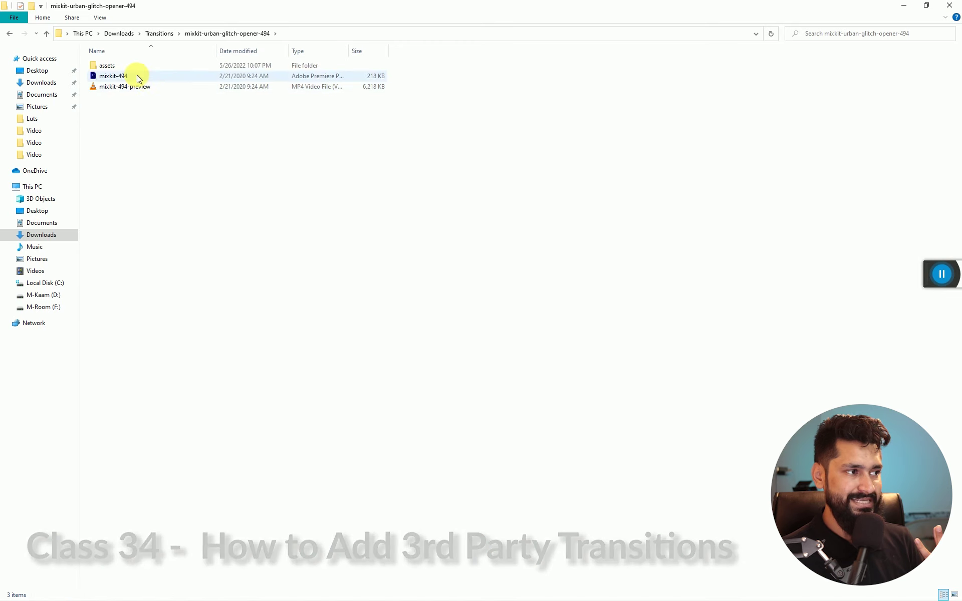
double_click(126, 67)
scroll(441, 252, down, 10)
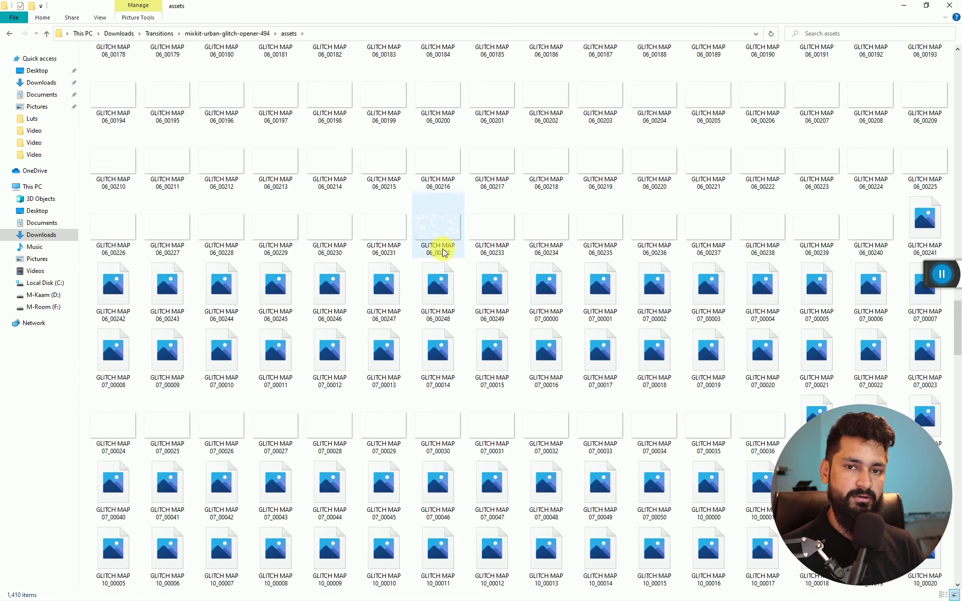
Return to the glitch opener folder, then show the Desktop's eight Premiere project folders.
click(221, 35)
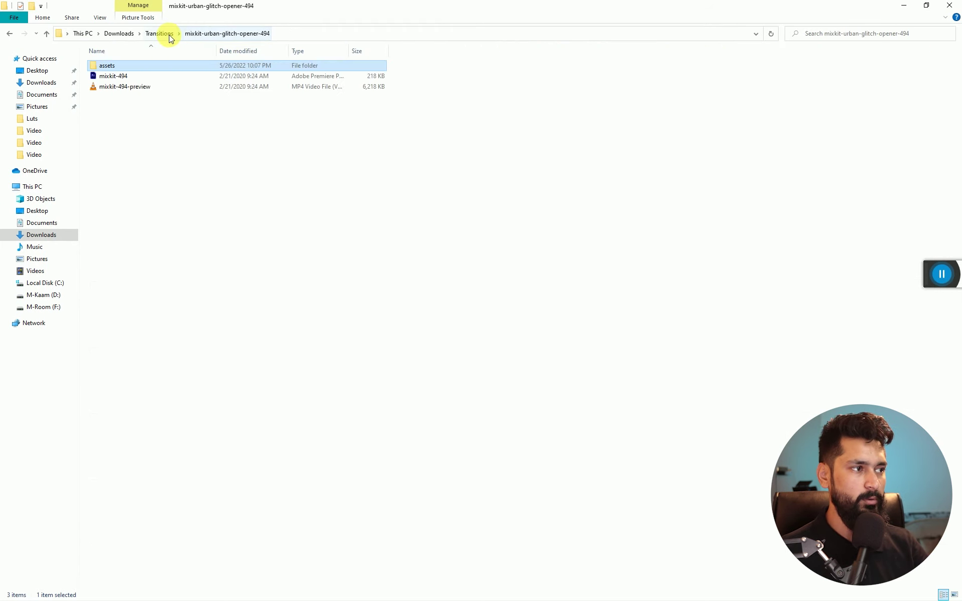
click(36, 70)
drag(501, 130, 138, 89)
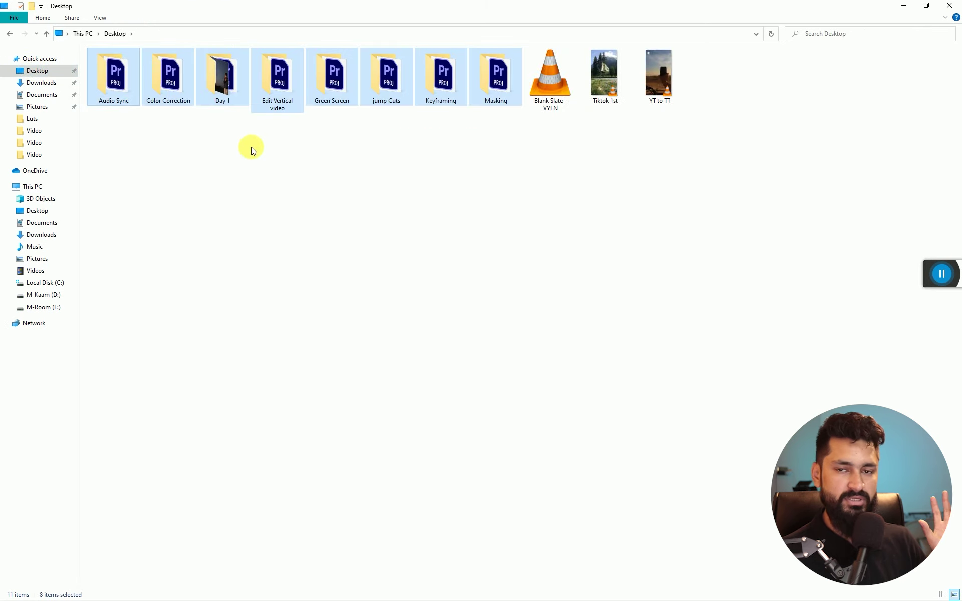
Look inside Edit Vertical video and its video subfolder, then go up to the Desktop.
double_click(275, 86)
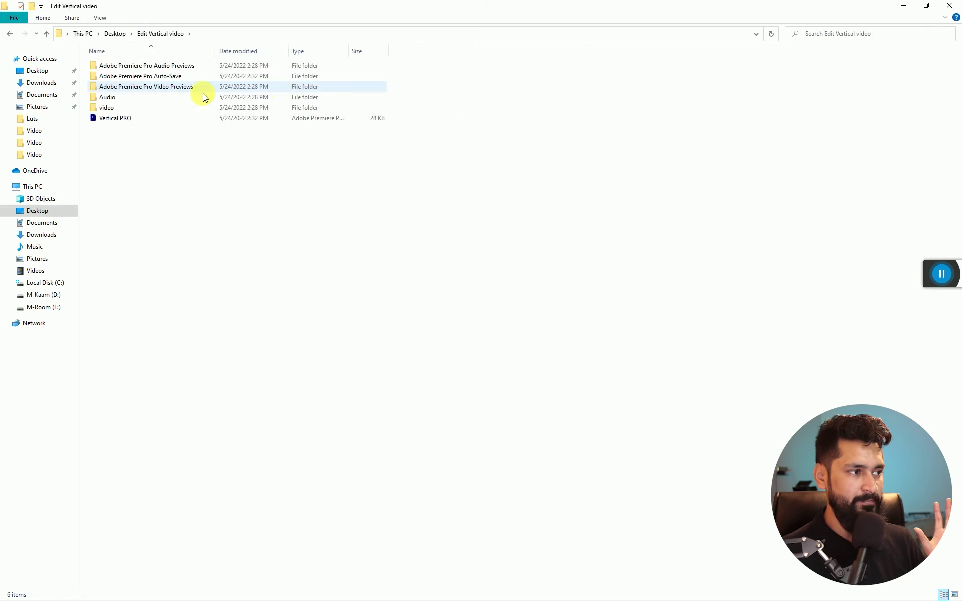
double_click(111, 106)
click(165, 33)
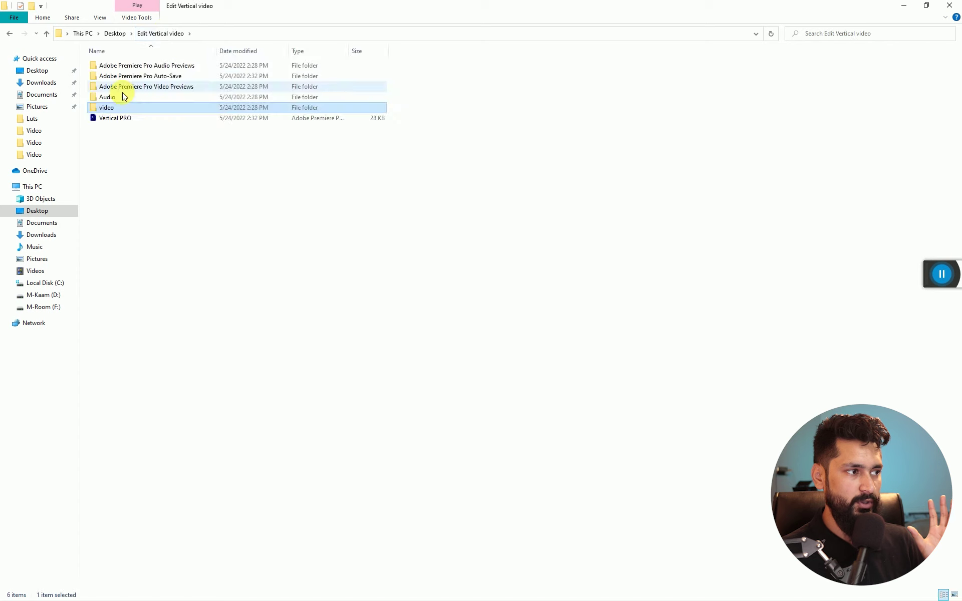
click(114, 33)
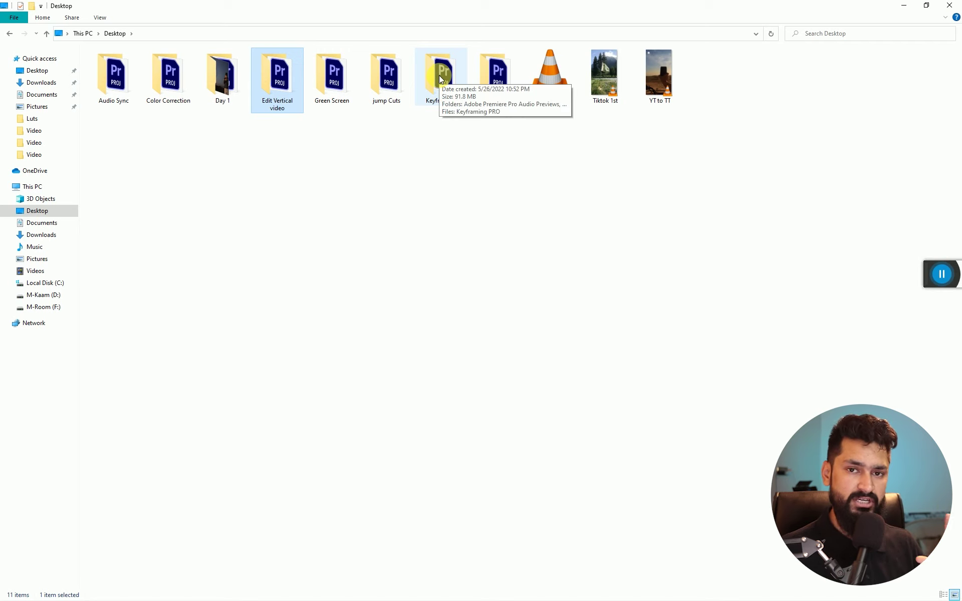
Step back through the folder history to Downloads › Transitions and clear the selection.
click(9, 34)
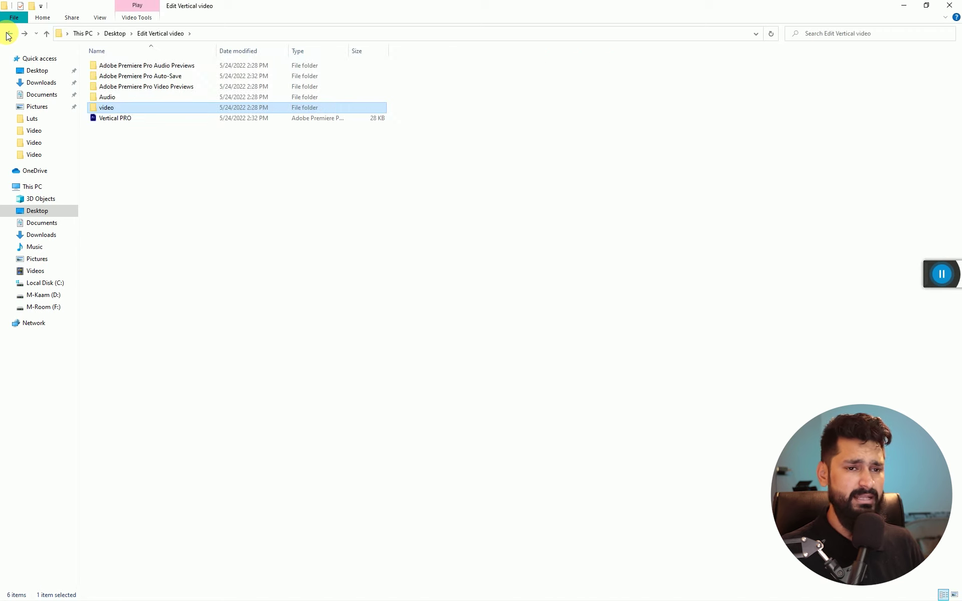
click(8, 34)
click(9, 34)
click(9, 33)
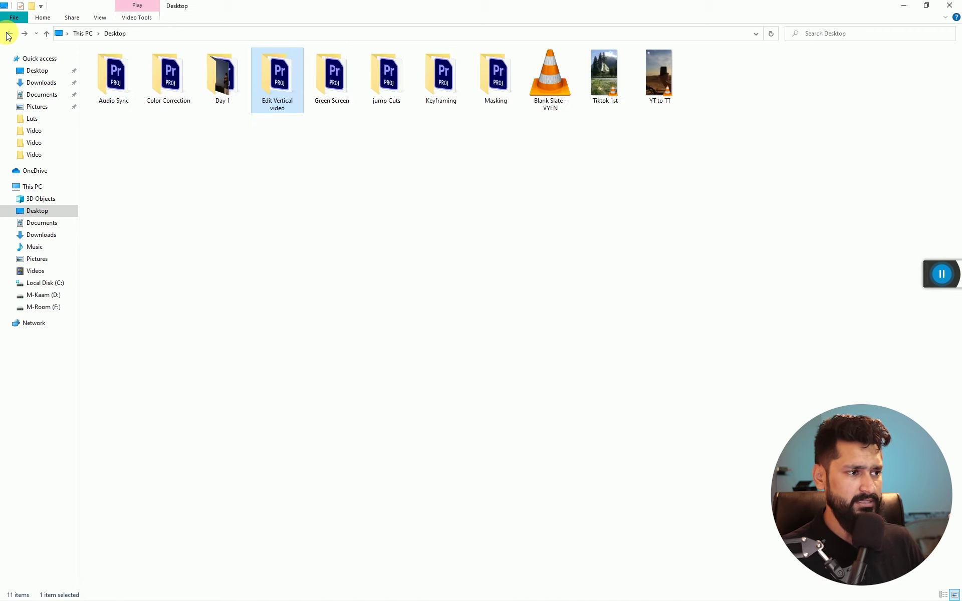
click(8, 35)
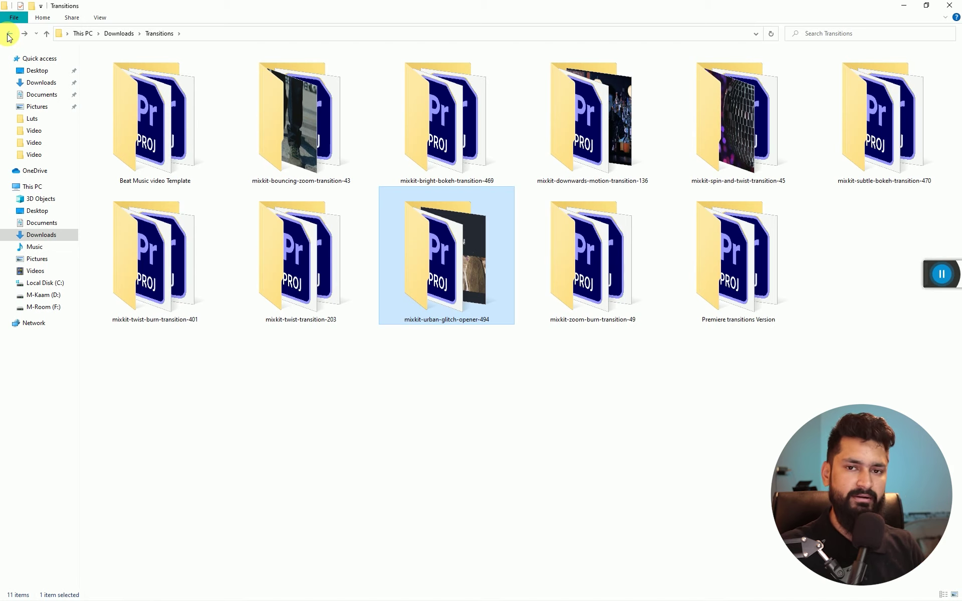
click(830, 356)
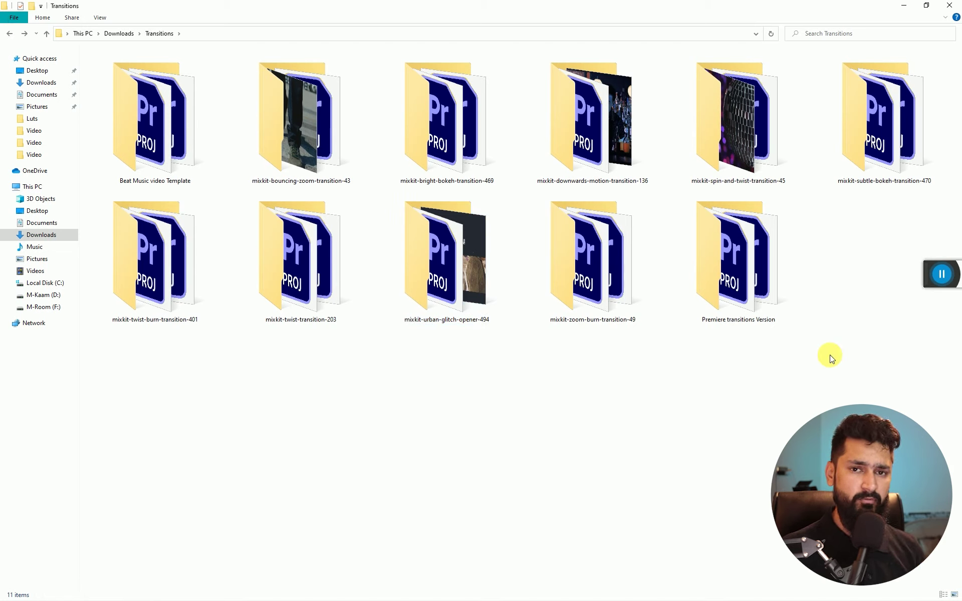
Go up to Downloads and cut the Transitions folder.
mouse_move(885, 371)
mouse_down()
mouse_move(176, 137)
mouse_move(121, 38)
mouse_up()
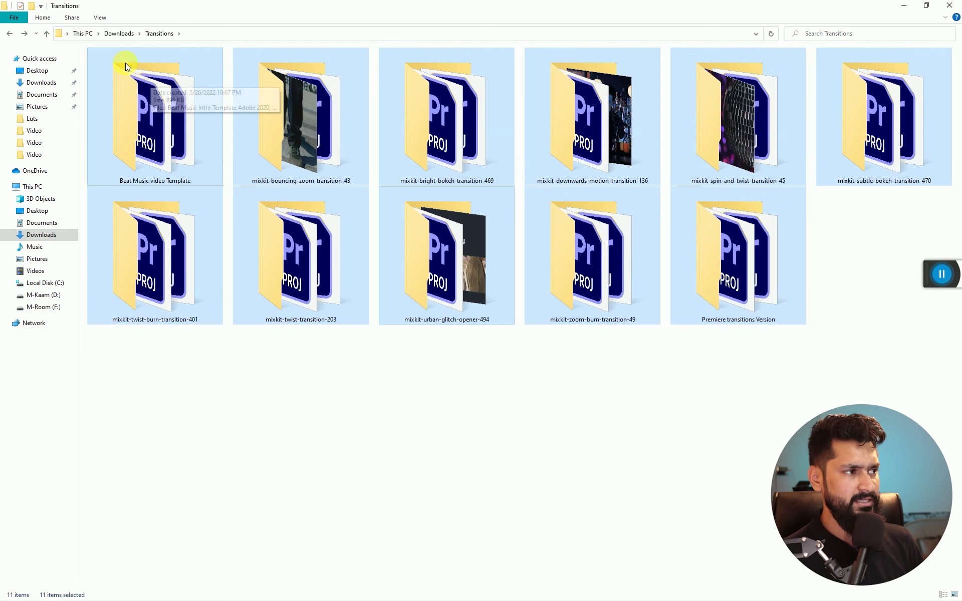
click(120, 34)
mouse_move(604, 163)
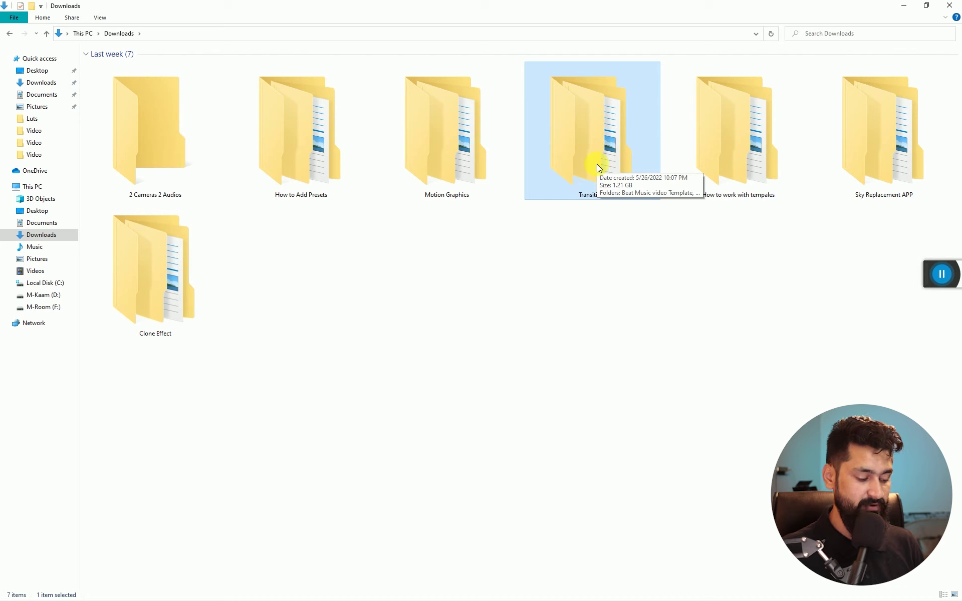
key(ctrl+x)
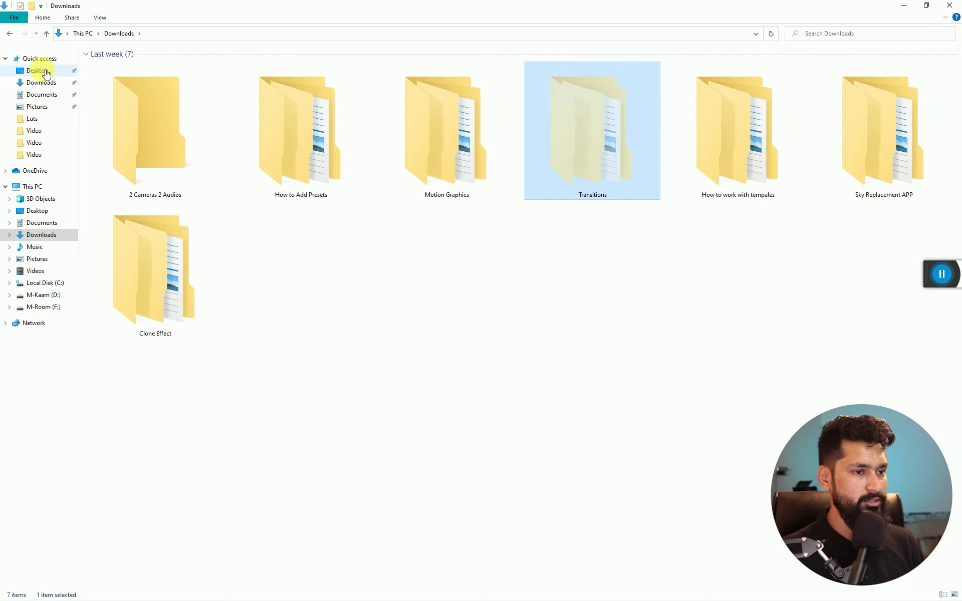
Paste Transitions into Desktop › Day 1 › Video, check it, and minimise File Explorer.
click(38, 70)
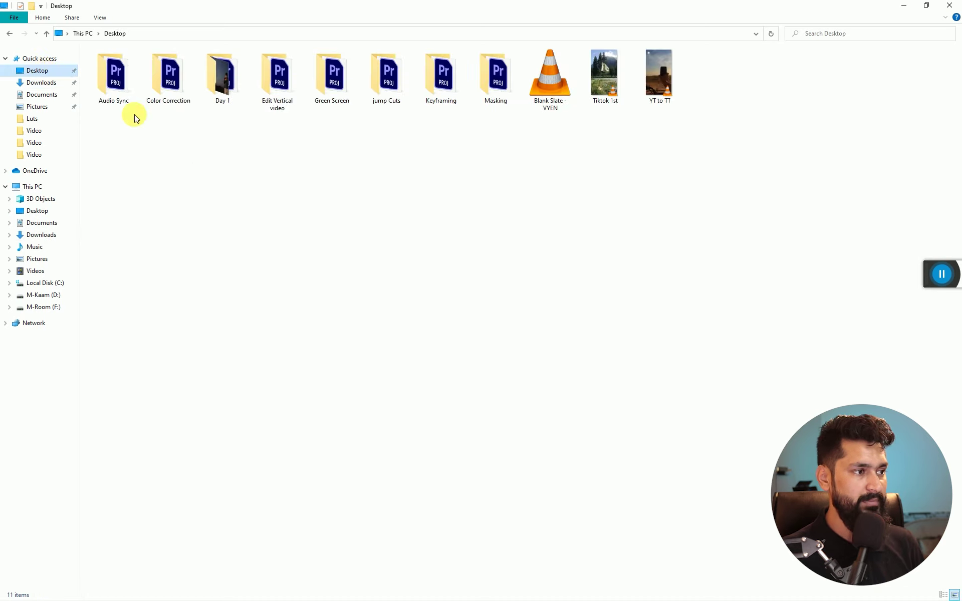
double_click(226, 73)
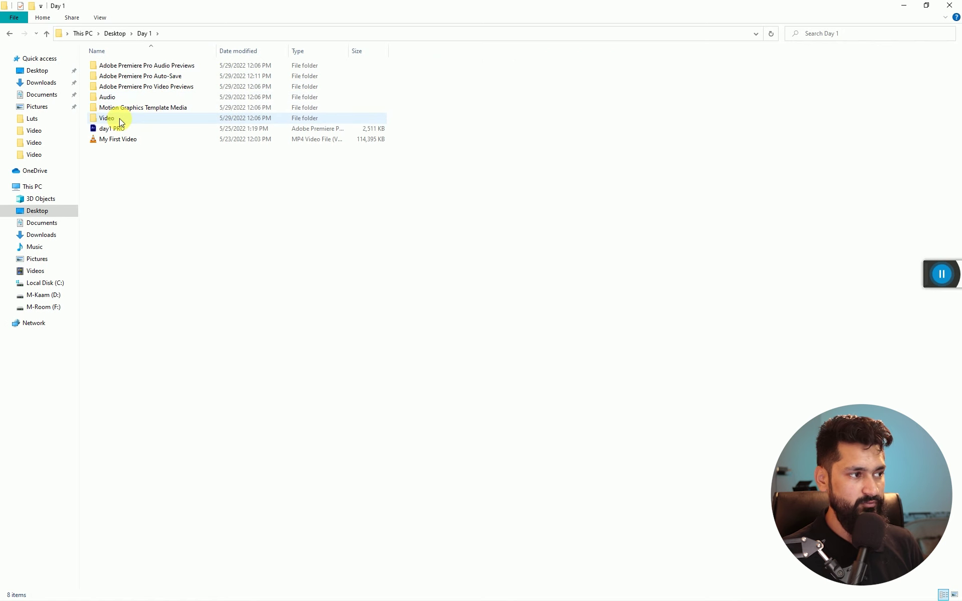
double_click(119, 118)
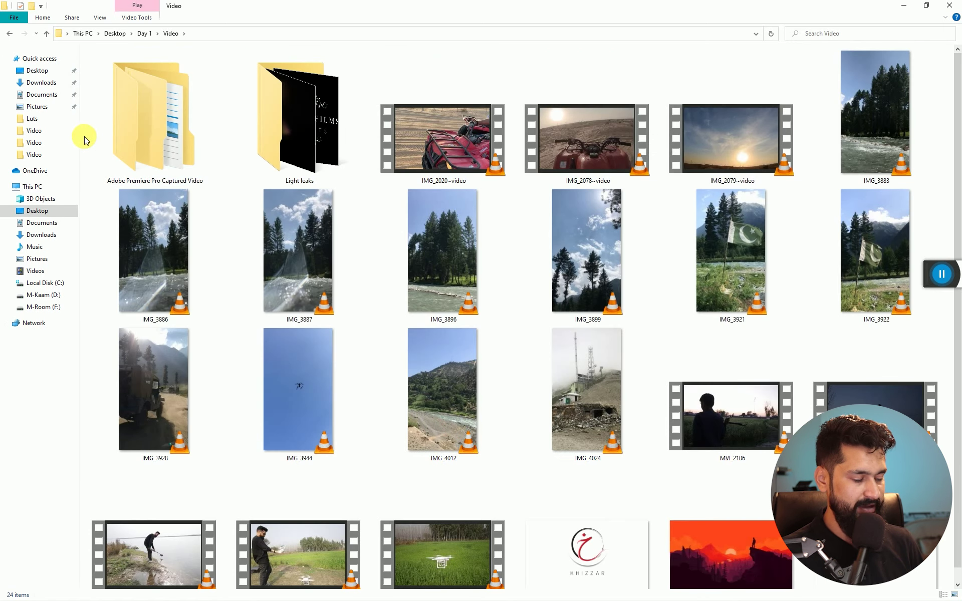
key(ctrl+v)
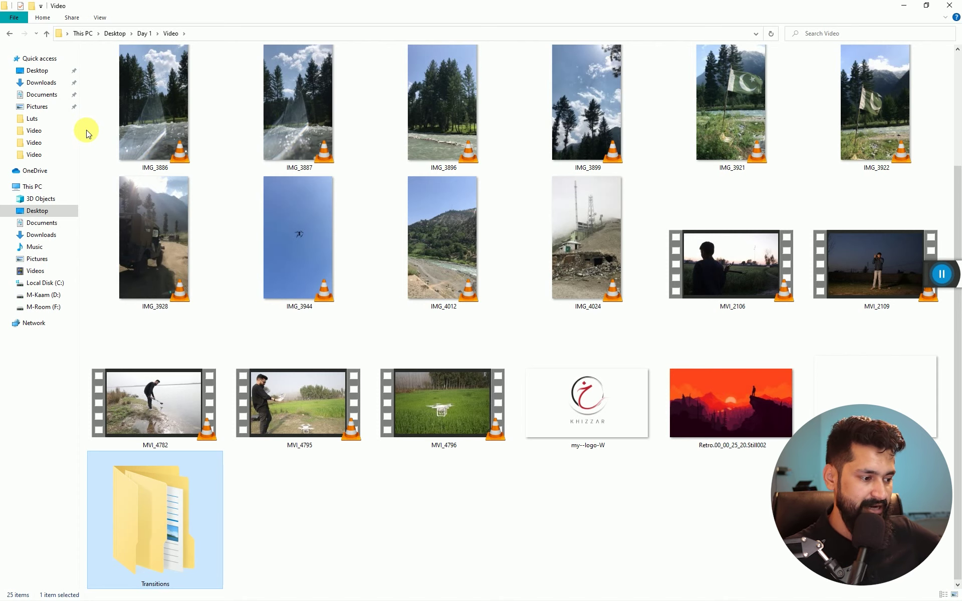
key(alt+Up)
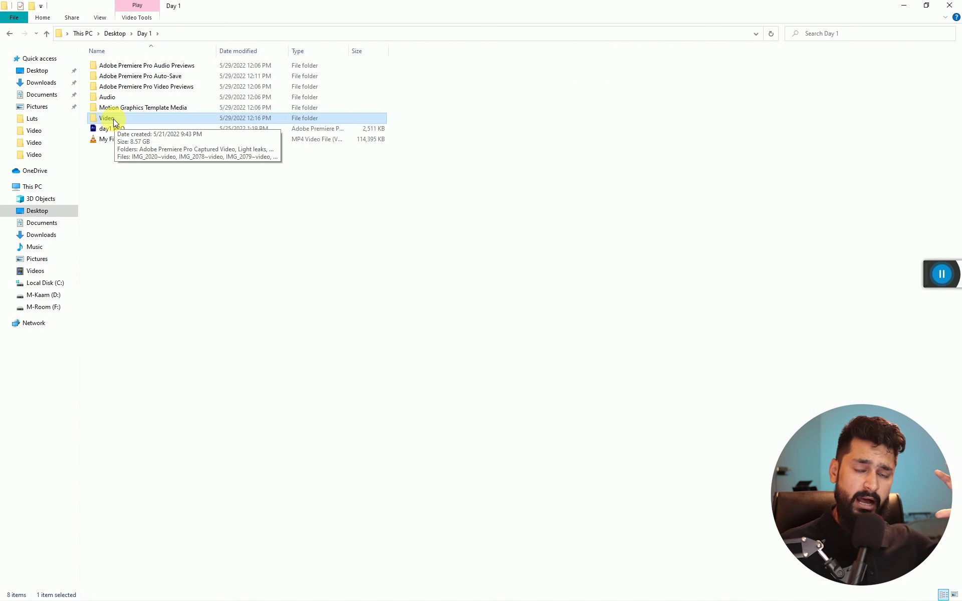
double_click(113, 120)
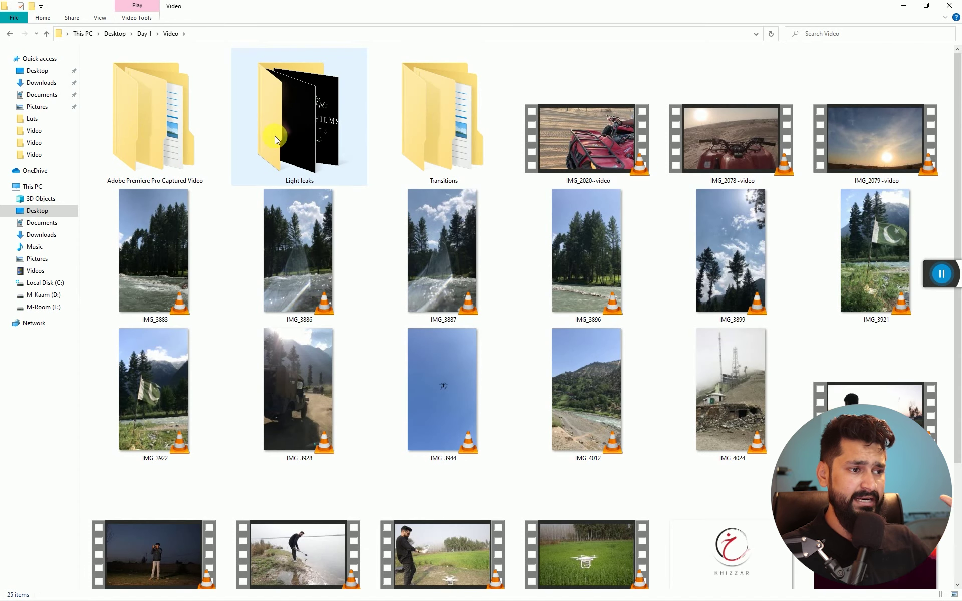
scroll(364, 309, down, 3)
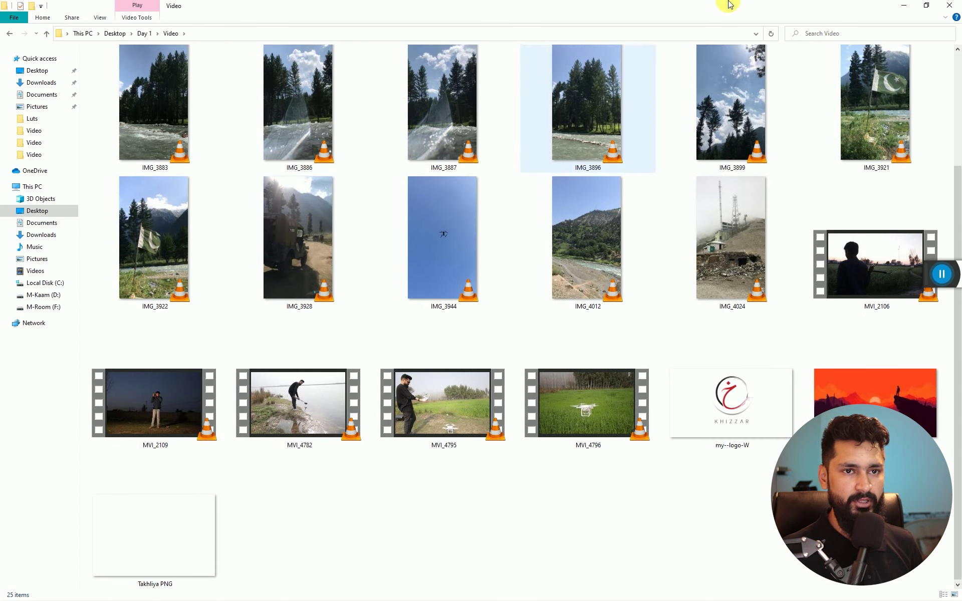
click(903, 5)
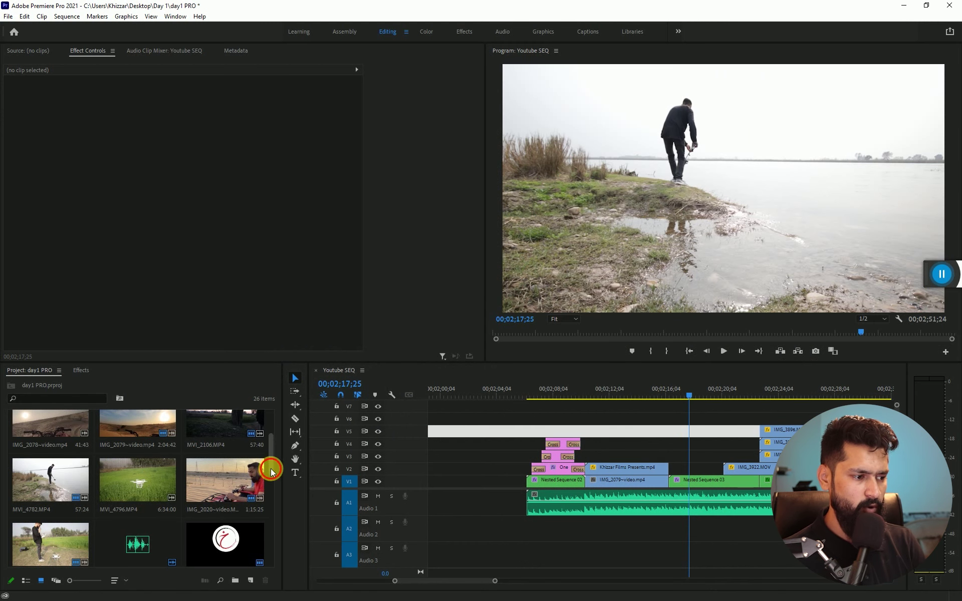
Save the day1 PRO project and move the playhead back to around 02;10.
drag(271, 469, 269, 572)
scroll(210, 521, down, 2)
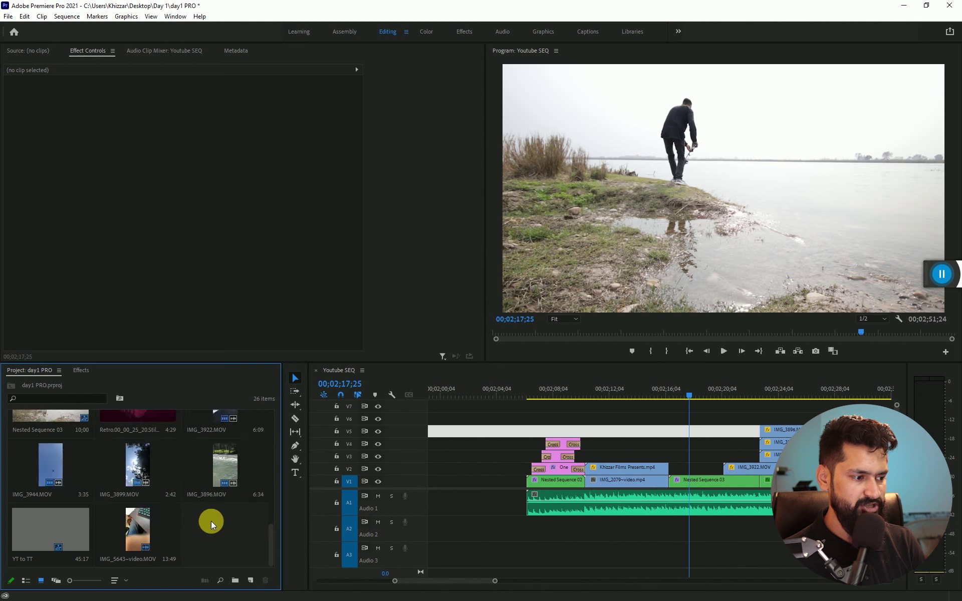
key(ctrl+s)
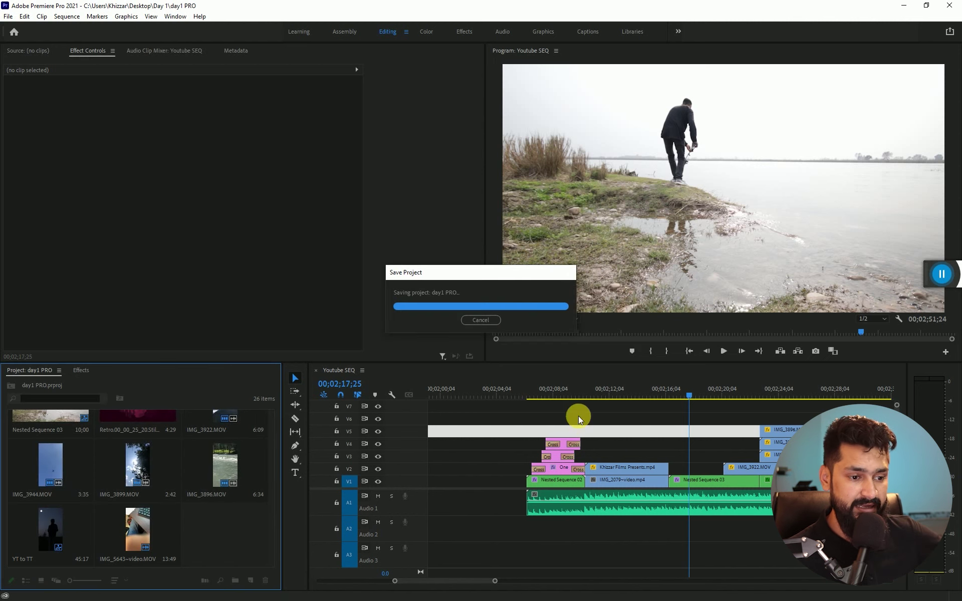
drag(627, 397, 577, 392)
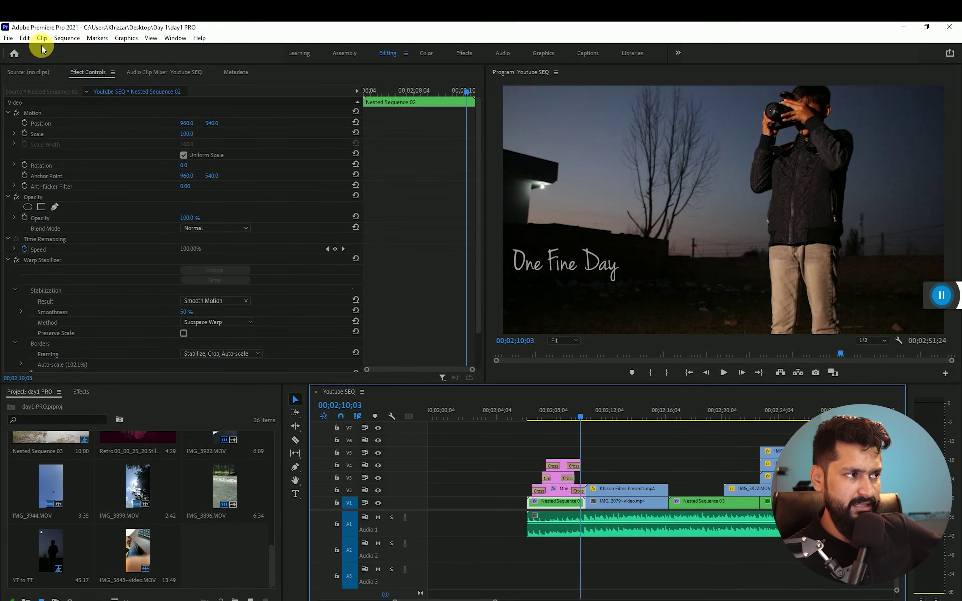
Start File › Open Project and browse to the Desktop.
click(8, 50)
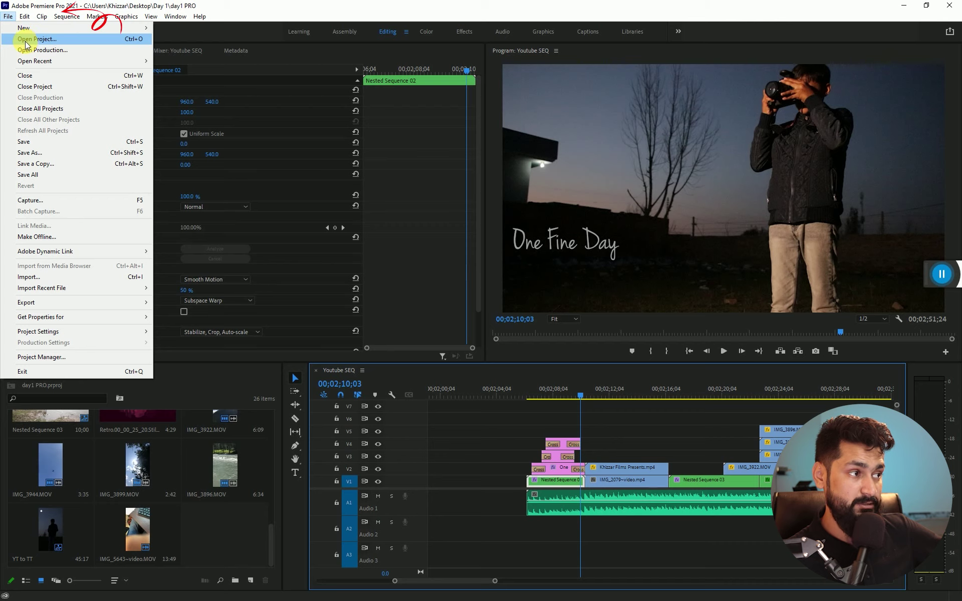
click(25, 44)
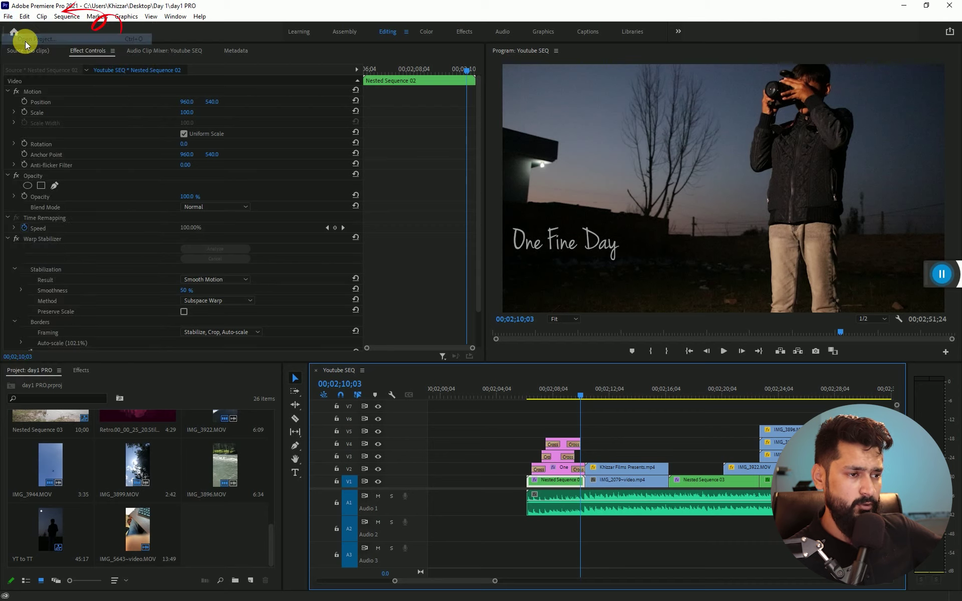
click(43, 79)
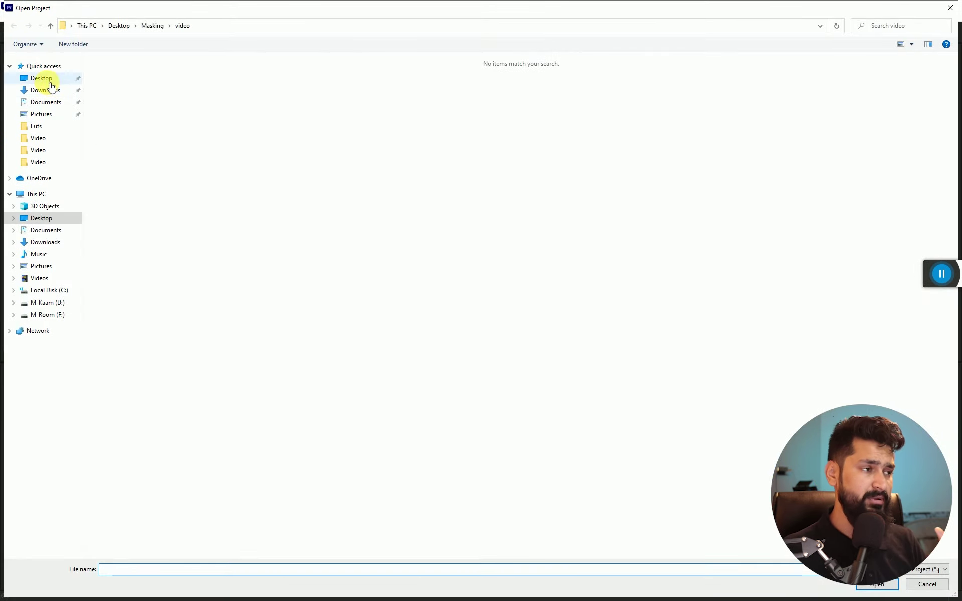
Go to Day 1 › Video › Transitions, use extra large icons, and open mixkit-469_1_1 from mixkit-bright-bokeh-transition-469.
double_click(224, 75)
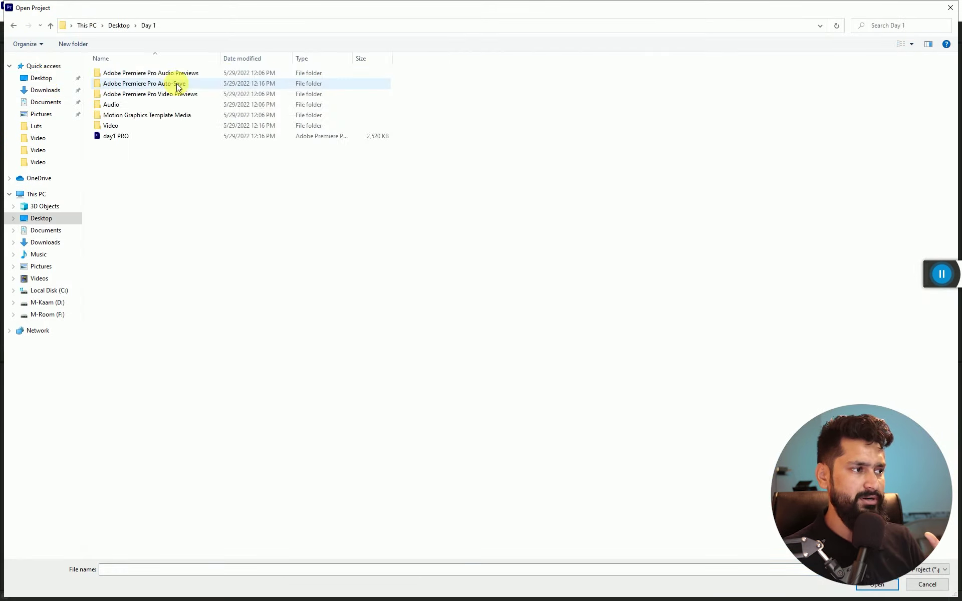
double_click(122, 125)
double_click(224, 84)
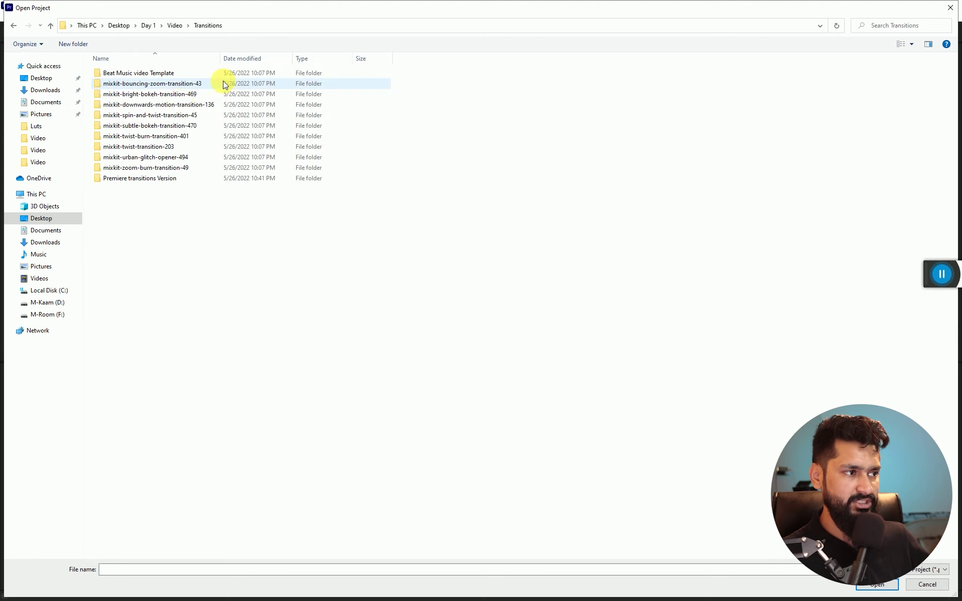
right_click(140, 215)
mouse_move(180, 221)
click(293, 223)
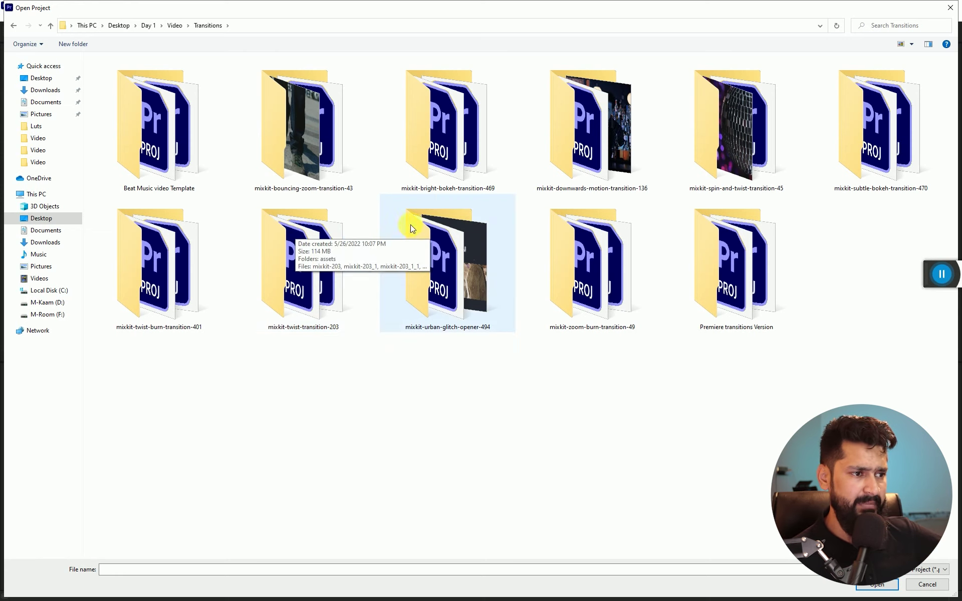
double_click(447, 134)
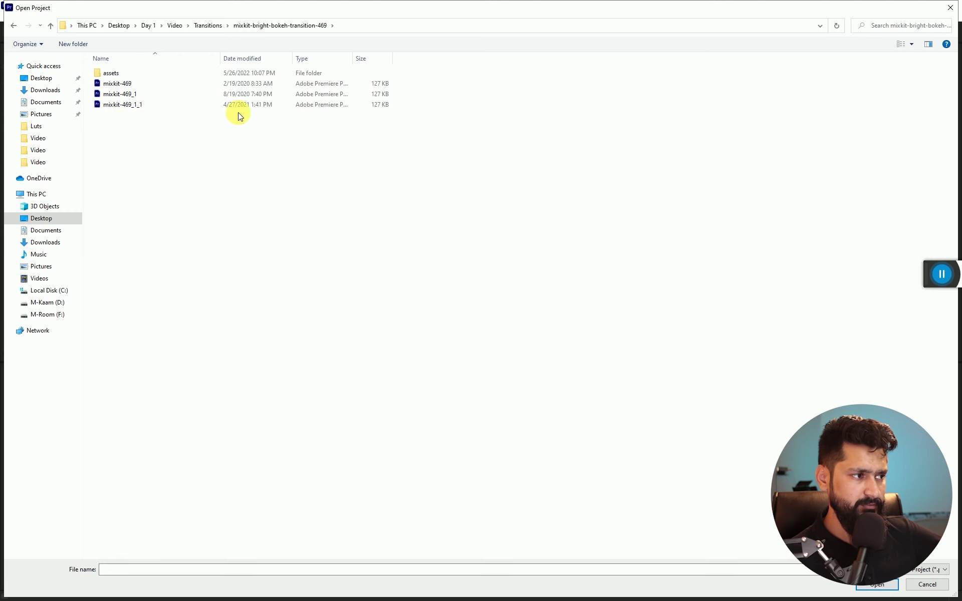
double_click(116, 105)
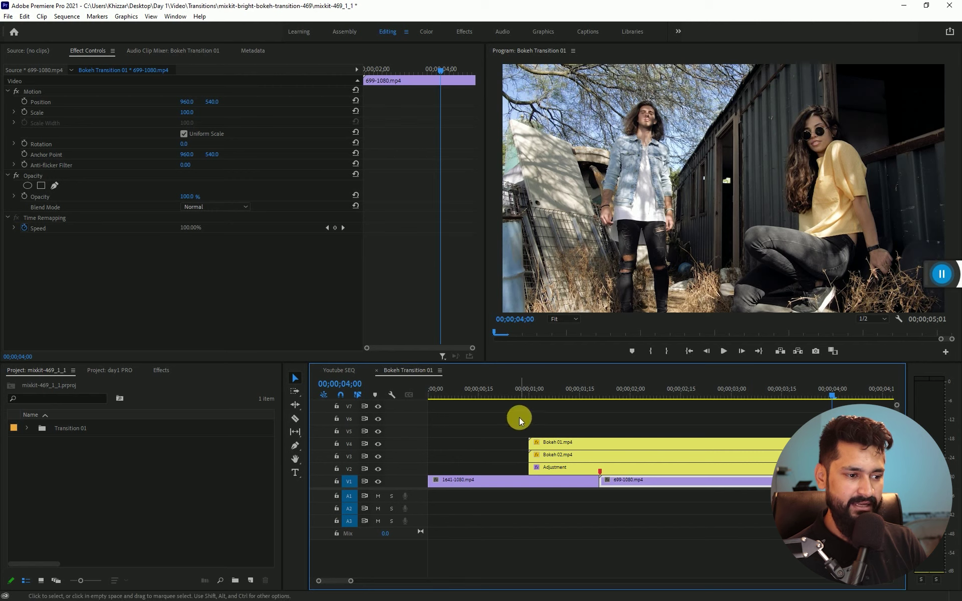
Preview the bokeh transition, briefly hiding the V1 footage to see the overlay alone.
key(minus)
click(499, 395)
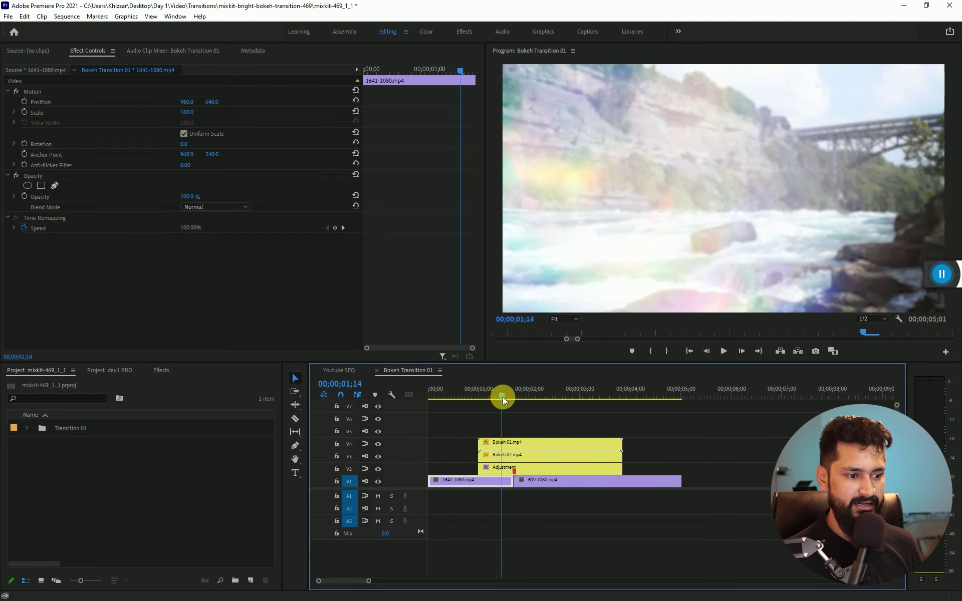
mouse_move(503, 397)
mouse_down()
mouse_move(527, 399)
mouse_move(467, 397)
mouse_up()
click(528, 471)
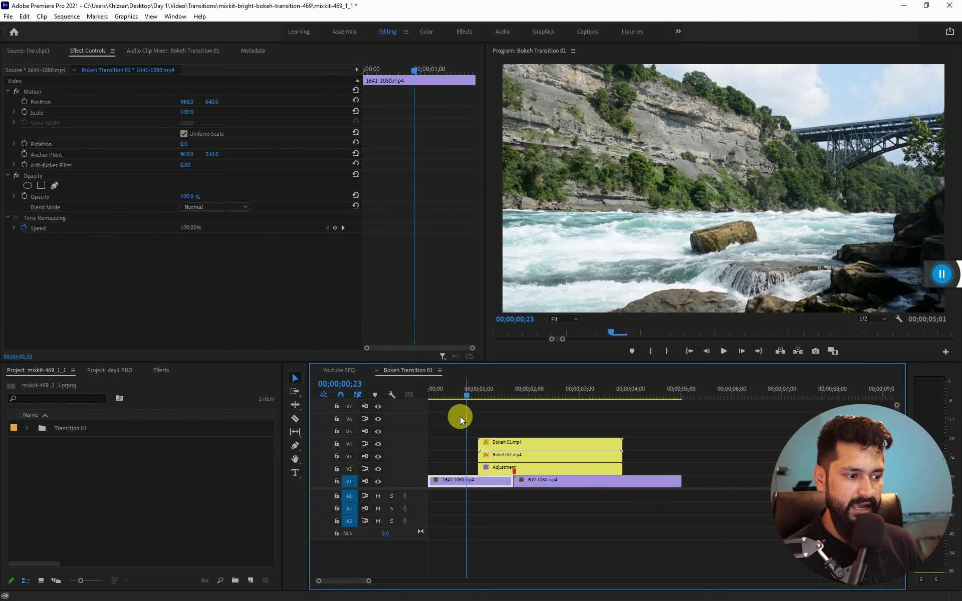
click(378, 482)
mouse_move(467, 396)
mouse_down()
mouse_move(518, 400)
mouse_move(498, 397)
mouse_up()
click(379, 482)
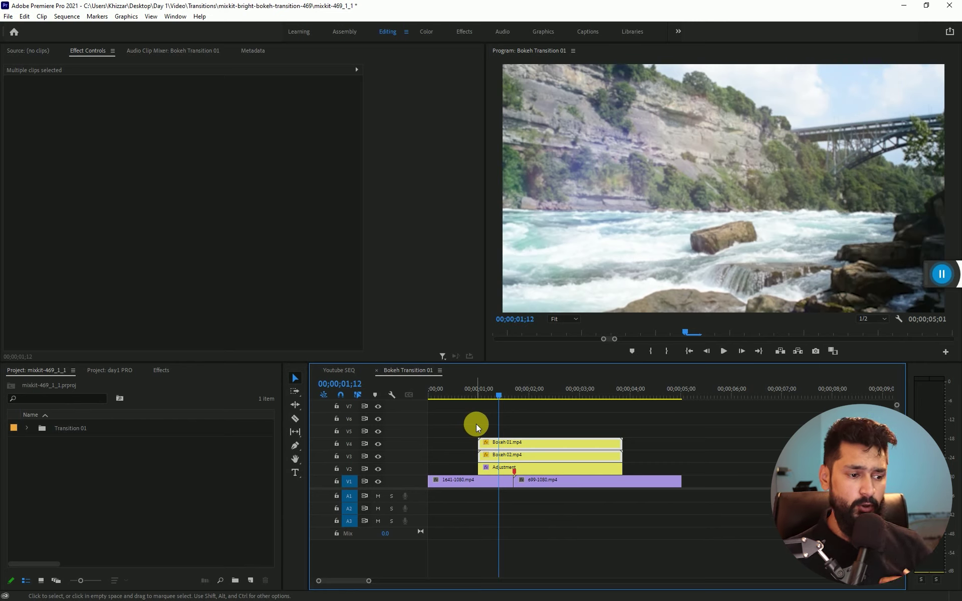
Copy the Bokeh 01, Bokeh 02 and Adjustment clips at 00;00;01;05, then go to Youtube SEQ.
click(487, 389)
drag(461, 415, 530, 467)
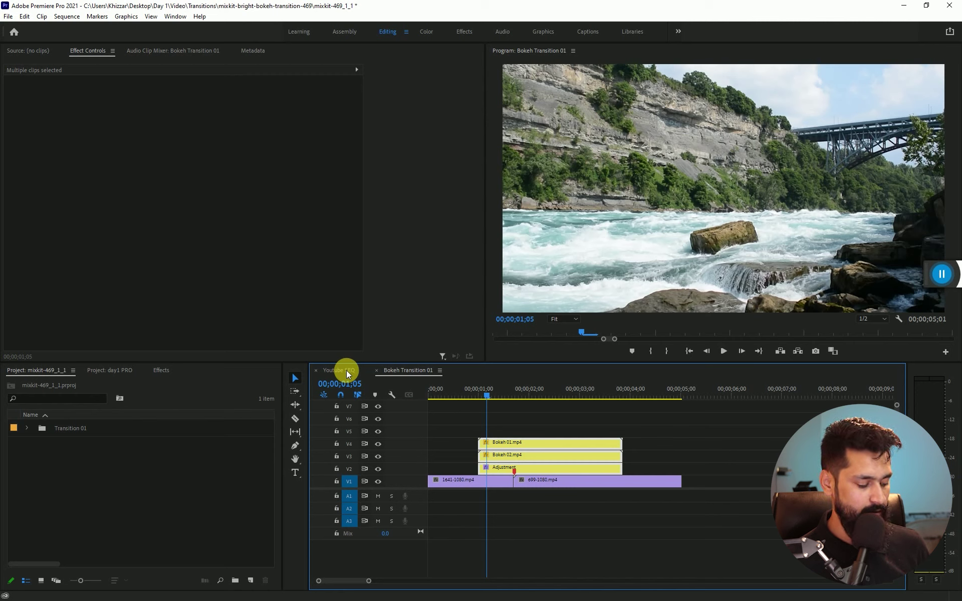
key(ctrl+c)
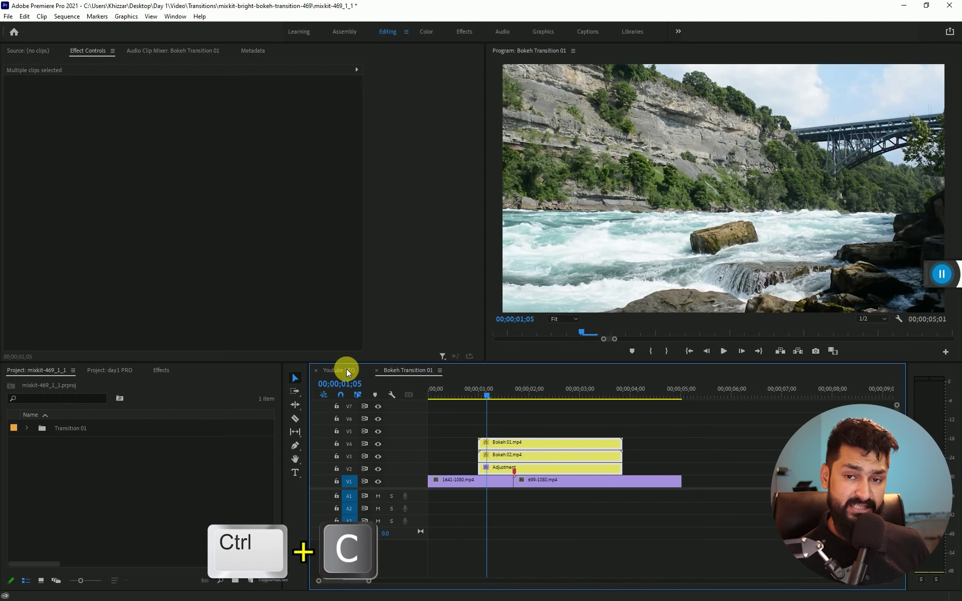
drag(454, 418, 547, 477)
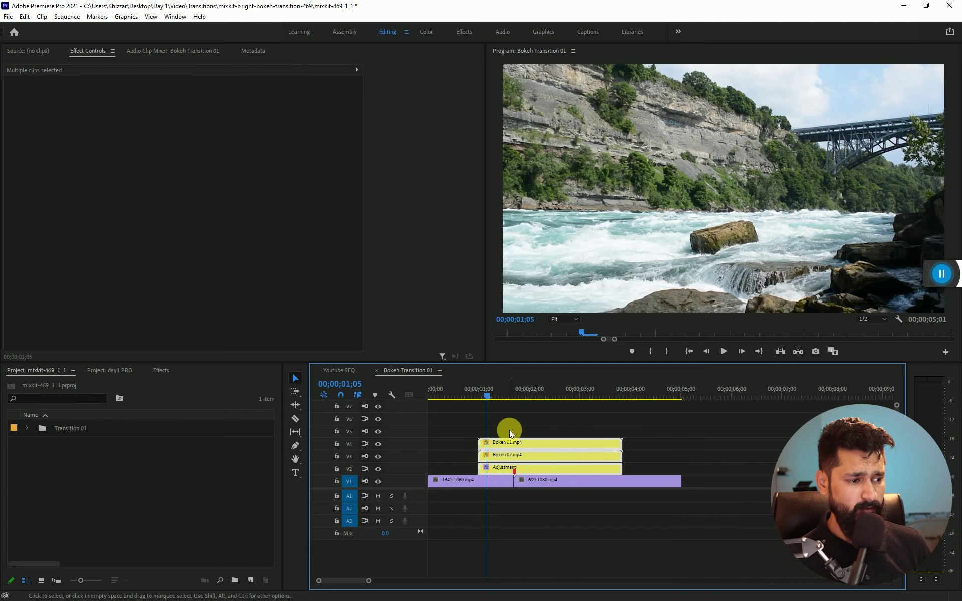
click(342, 368)
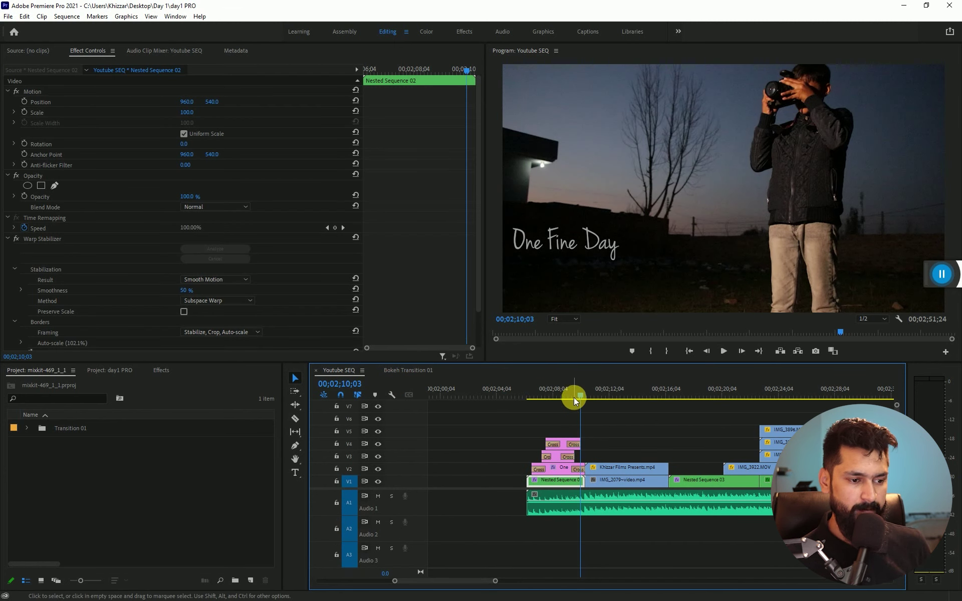
Toggle track targeting on V1, V4 and V5, paste, then undo the paste that overwrote the titles.
click(348, 483)
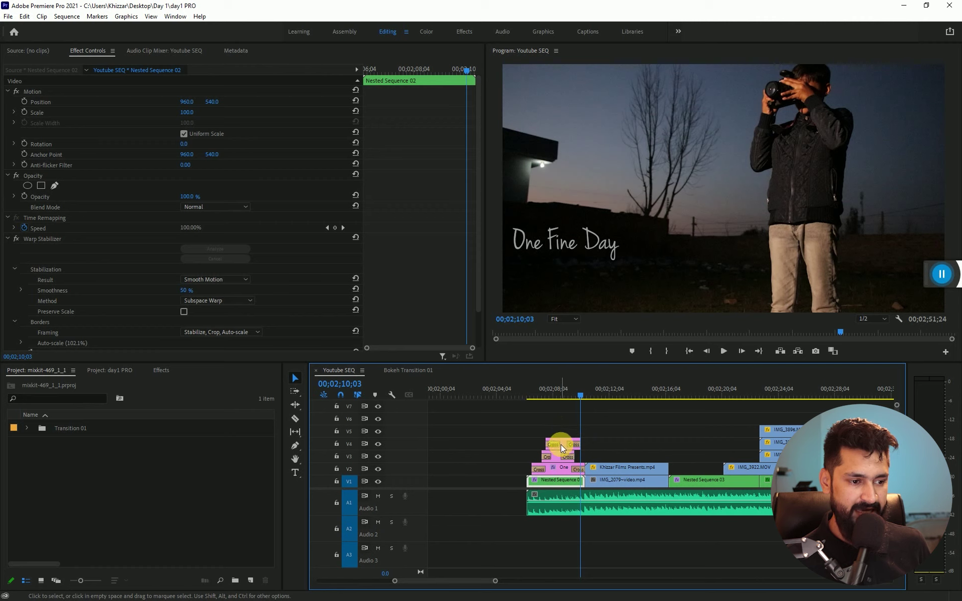
click(349, 445)
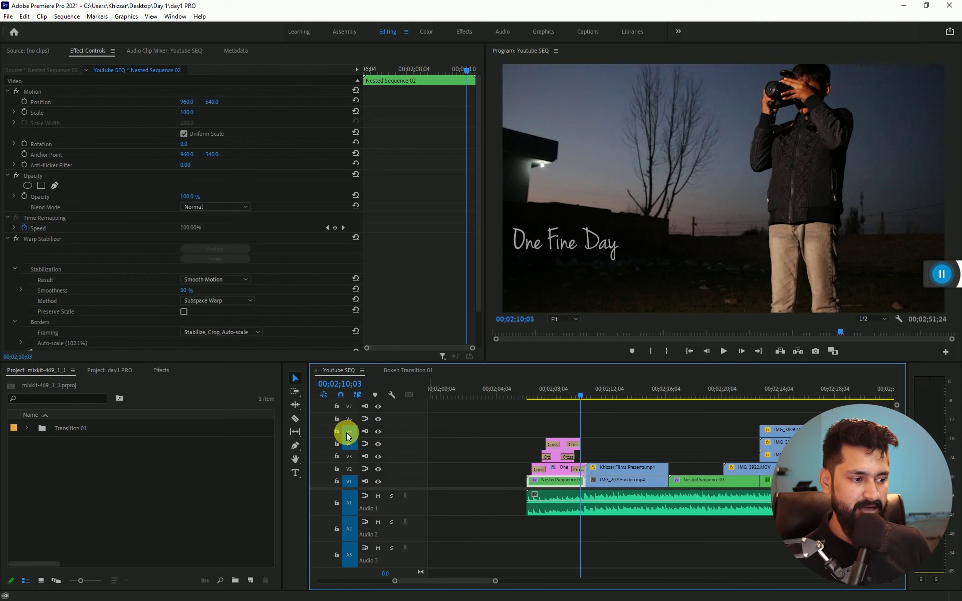
click(350, 437)
click(348, 445)
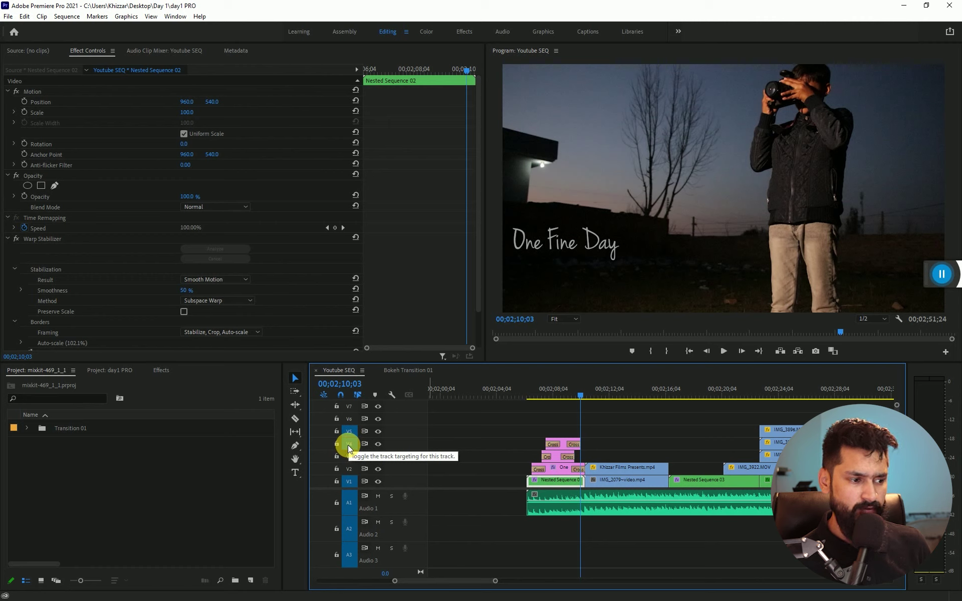
click(348, 445)
click(349, 482)
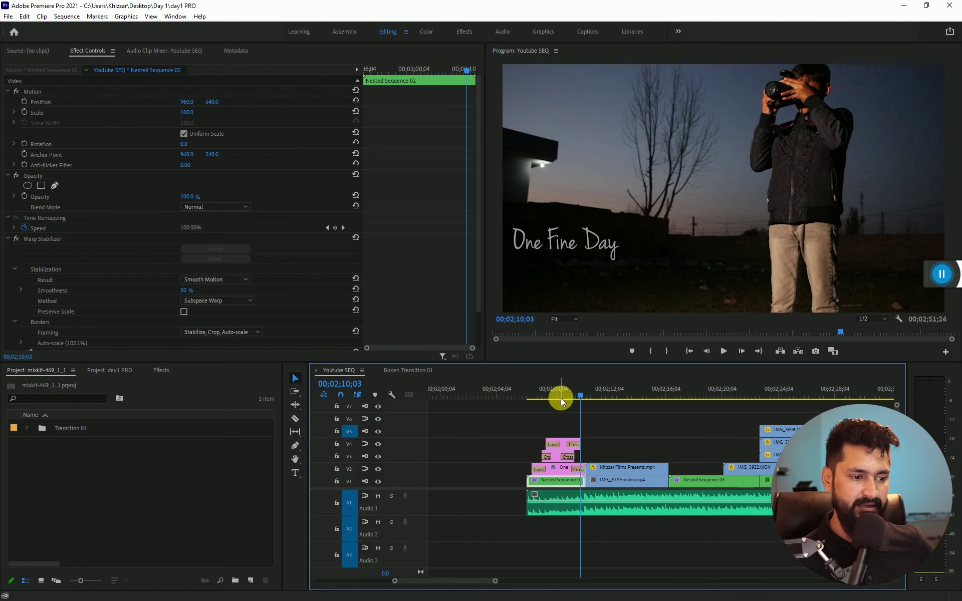
click(350, 482)
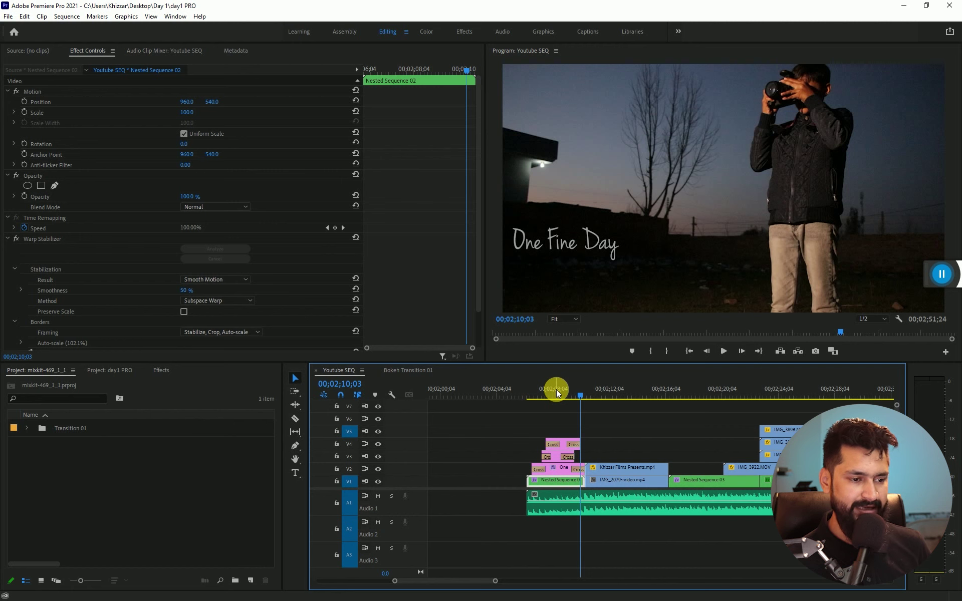
key(ctrl+v)
click(589, 394)
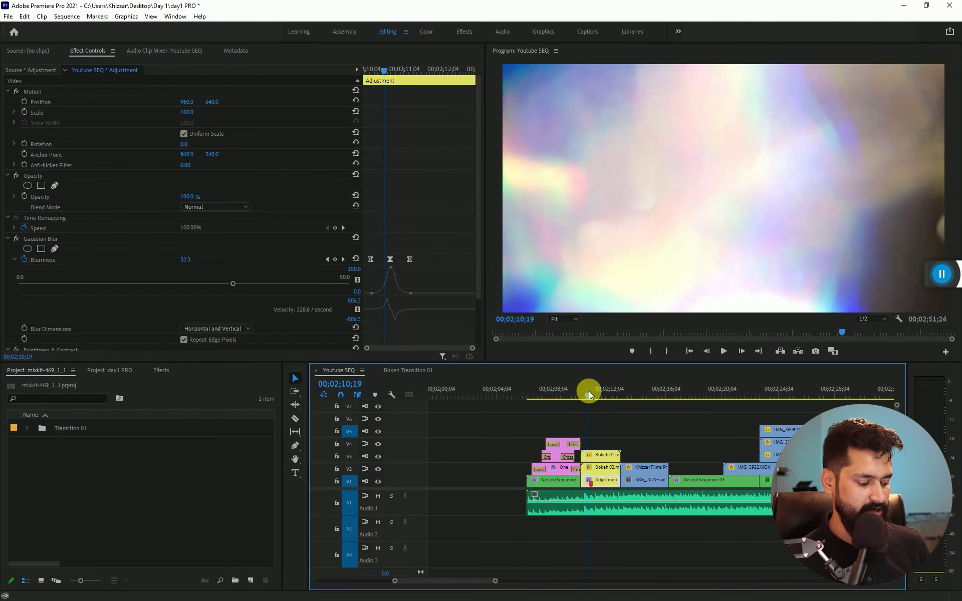
key(ctrl+z)
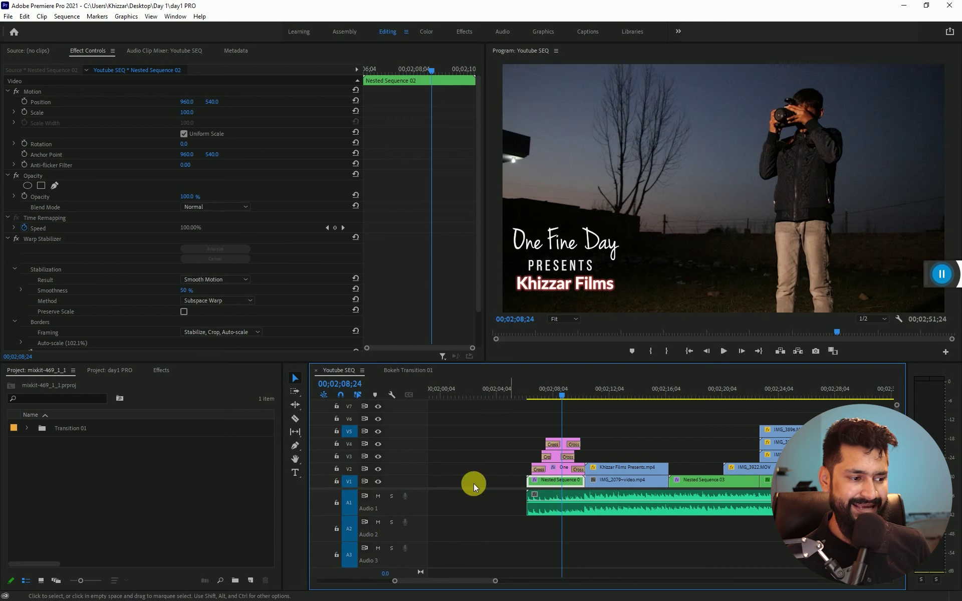
Target V5 and paste the bokeh clips onto V5–V7 at 00;02;08;12.
click(349, 436)
click(556, 391)
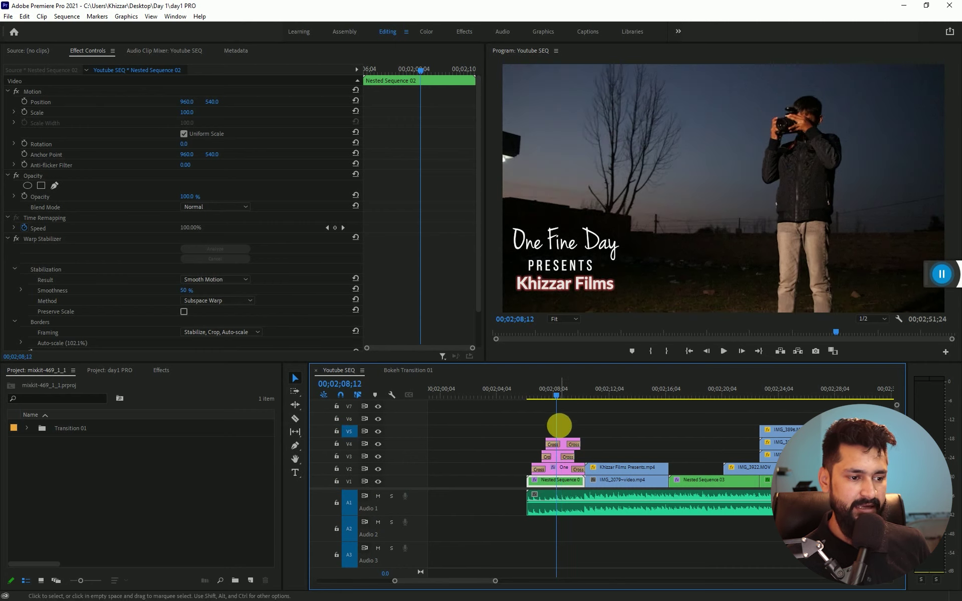
click(636, 432)
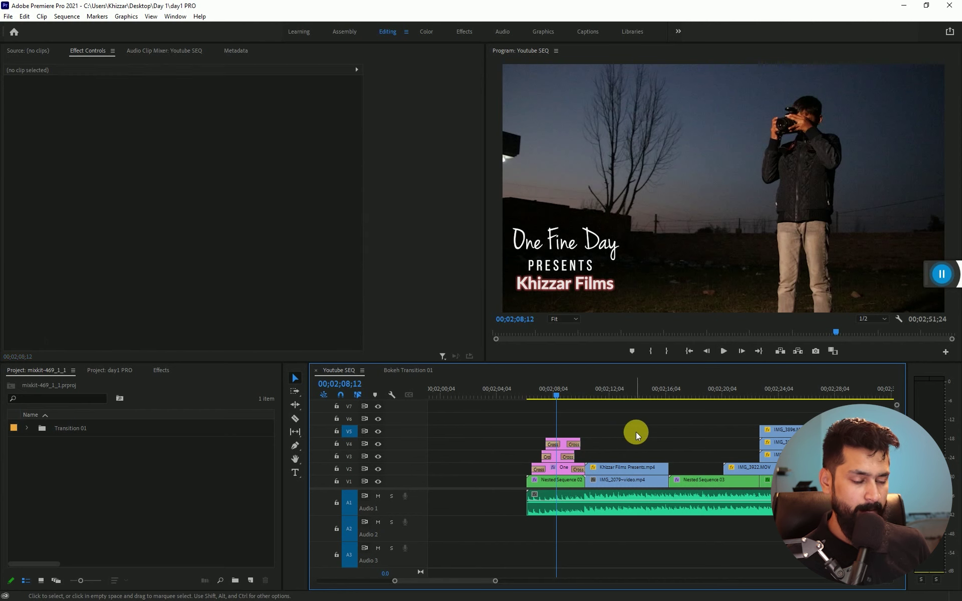
key(ctrl+v)
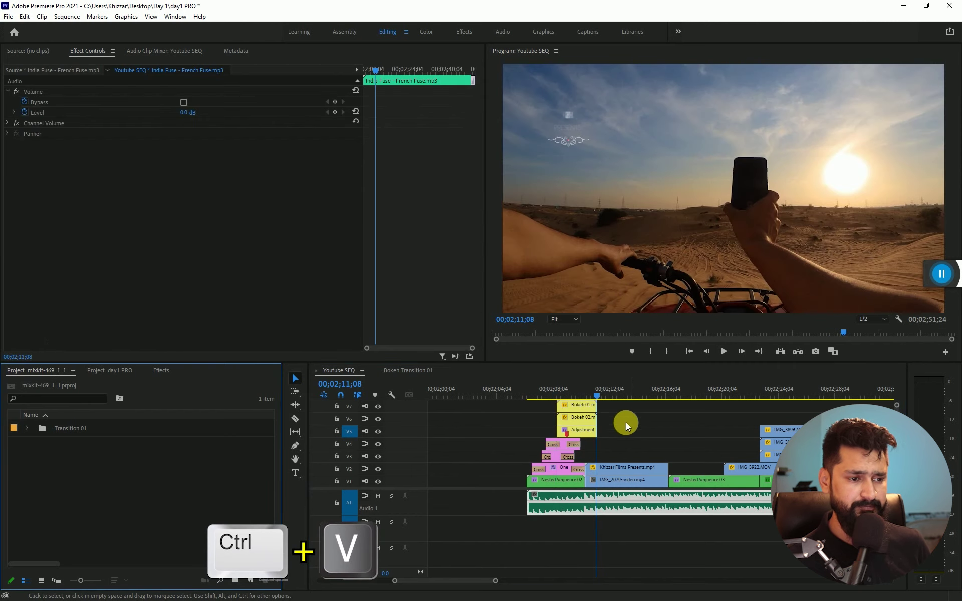
Move the playhead to 00;02;09;24 and inspect the pasted Bokeh and Adjustment clips.
click(578, 384)
scroll(585, 387, up, 3)
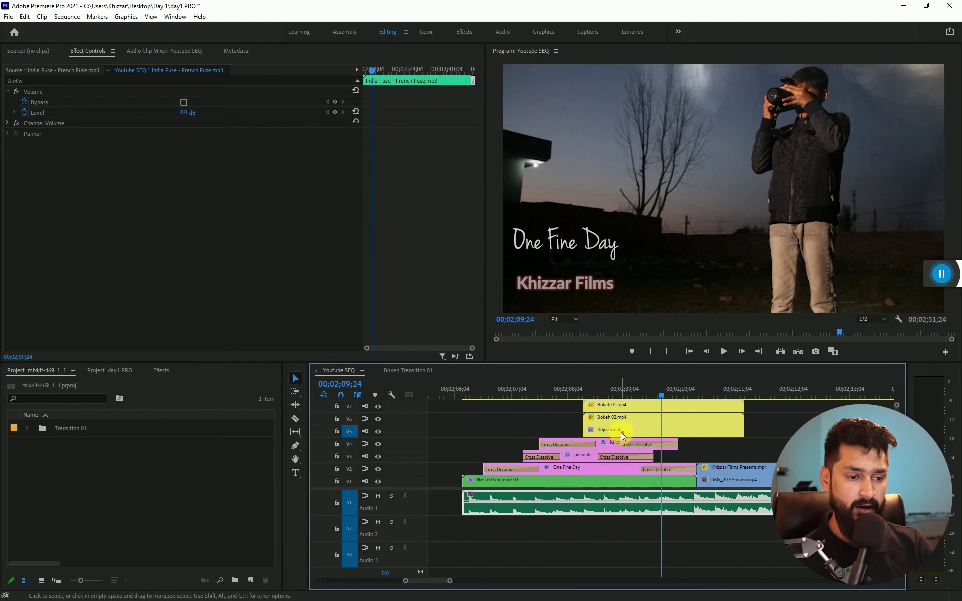
drag(786, 431, 634, 404)
key(Down)
scroll(662, 451, up, 3)
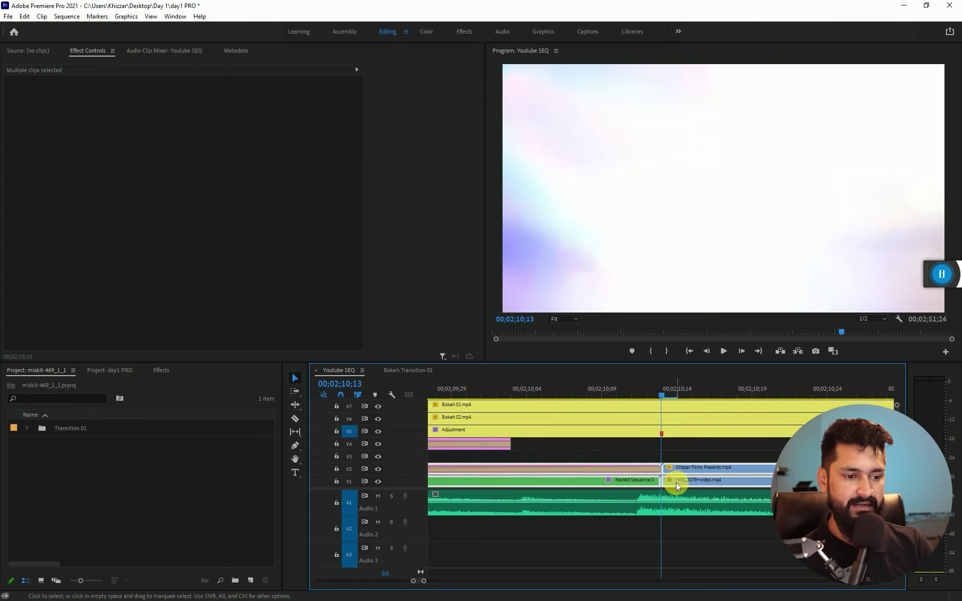
click(662, 434)
click(676, 446)
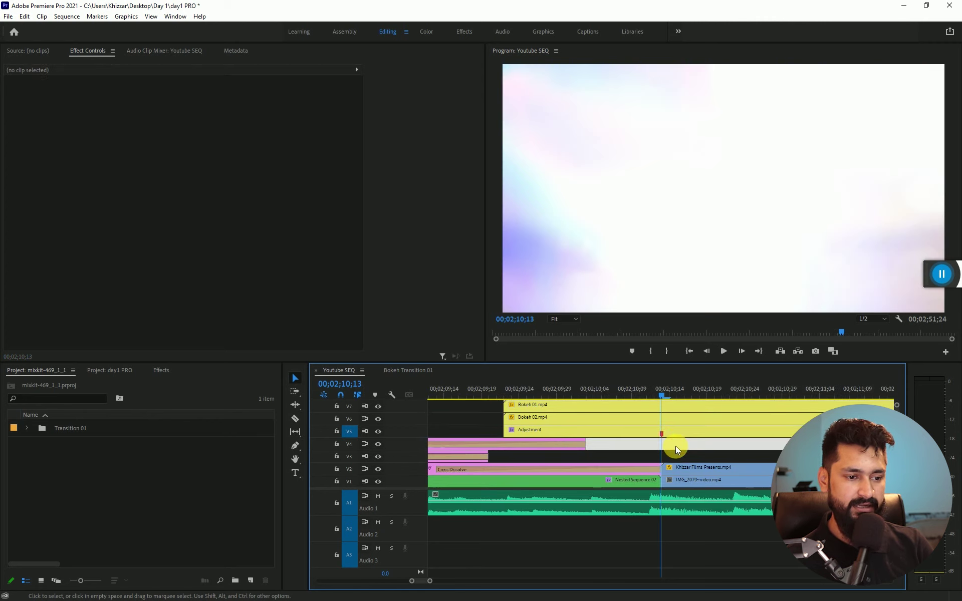
Slide the Bokeh 01, Bokeh 02 and Adjustment clips to line up with the cut.
key(minus)
key(minus)
key(minus)
drag(683, 392, 691, 396)
key(equal)
key(equal)
key(equal)
key(minus)
key(minus)
key(minus)
mouse_move(769, 433)
mouse_down()
mouse_move(685, 422)
mouse_move(656, 402)
mouse_move(703, 434)
mouse_up()
key(equal)
key(equal)
key(equal)
key(equal)
drag(618, 447, 685, 472)
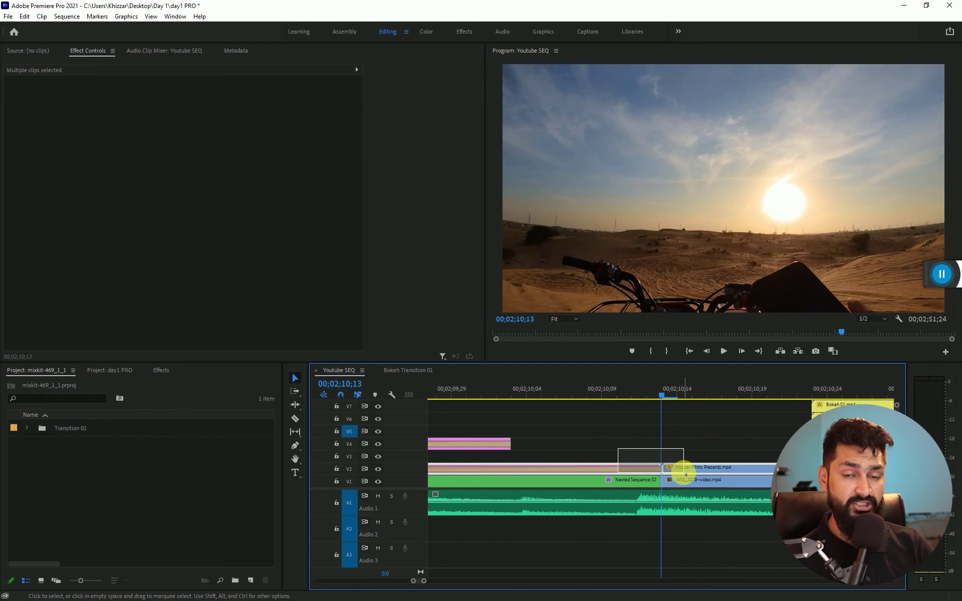
key(minus)
key(minus)
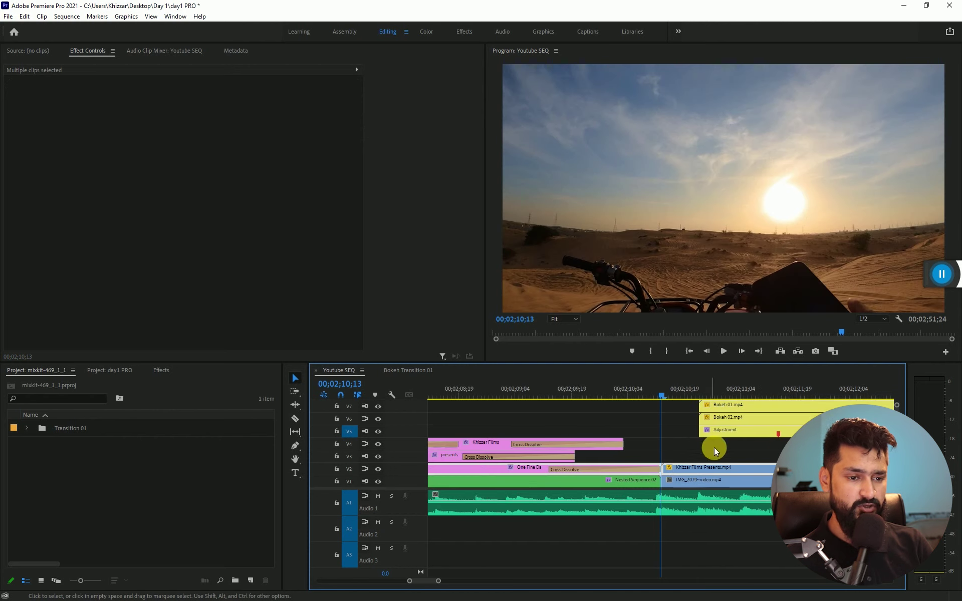
mouse_move(800, 449)
mouse_down()
mouse_move(723, 406)
mouse_move(637, 430)
mouse_move(710, 439)
mouse_up()
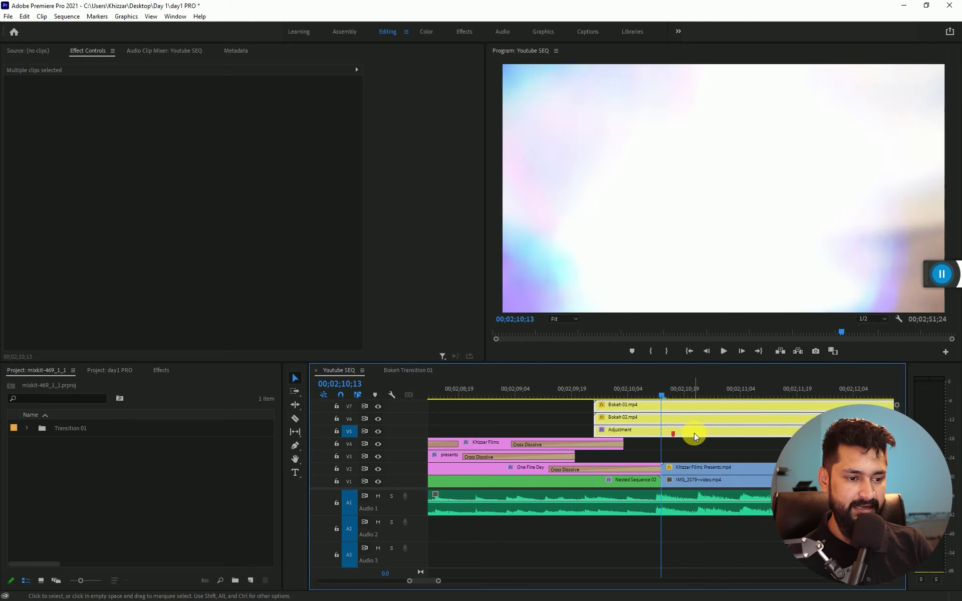
key(equal)
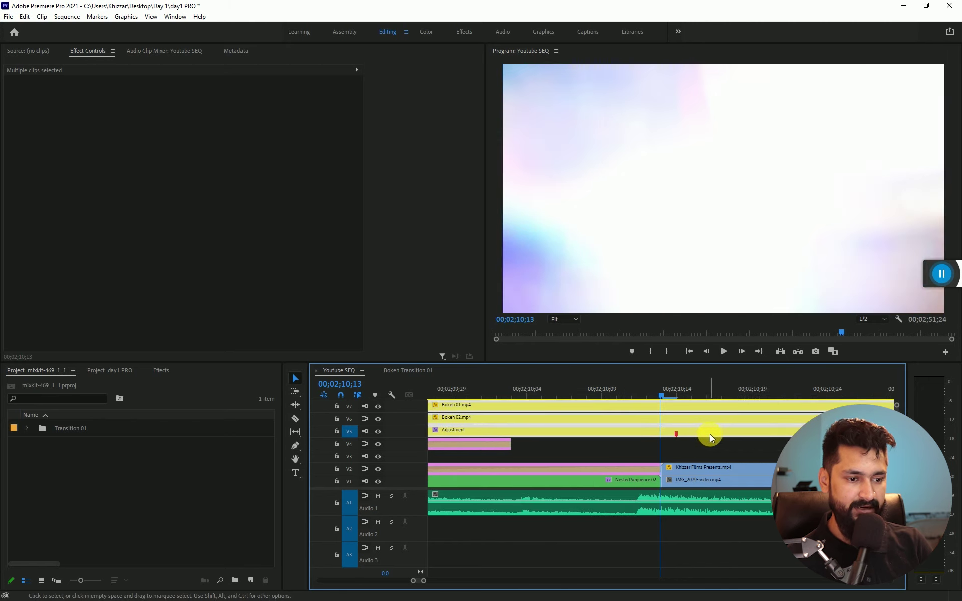
drag(711, 439, 693, 436)
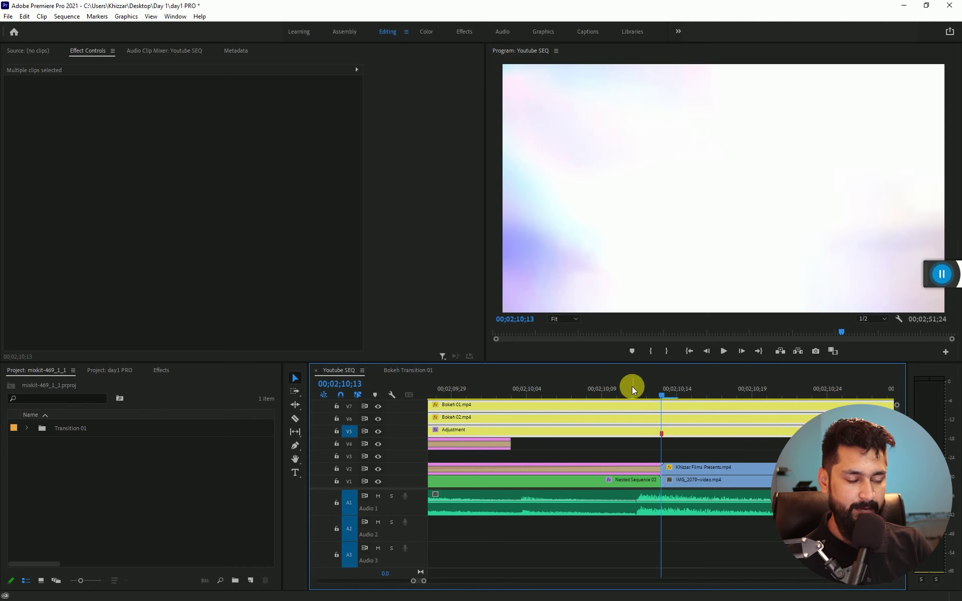
key(minus)
key(minus)
key(minus)
Play back the new bokeh transition, then save day1 PRO with the playhead at 00;02;15;01.
click(619, 389)
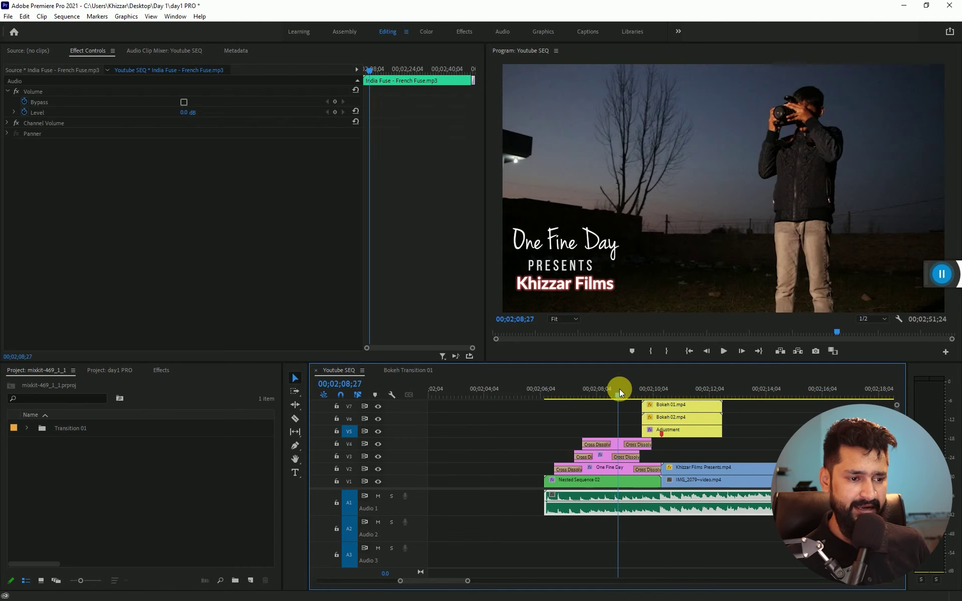
key(space)
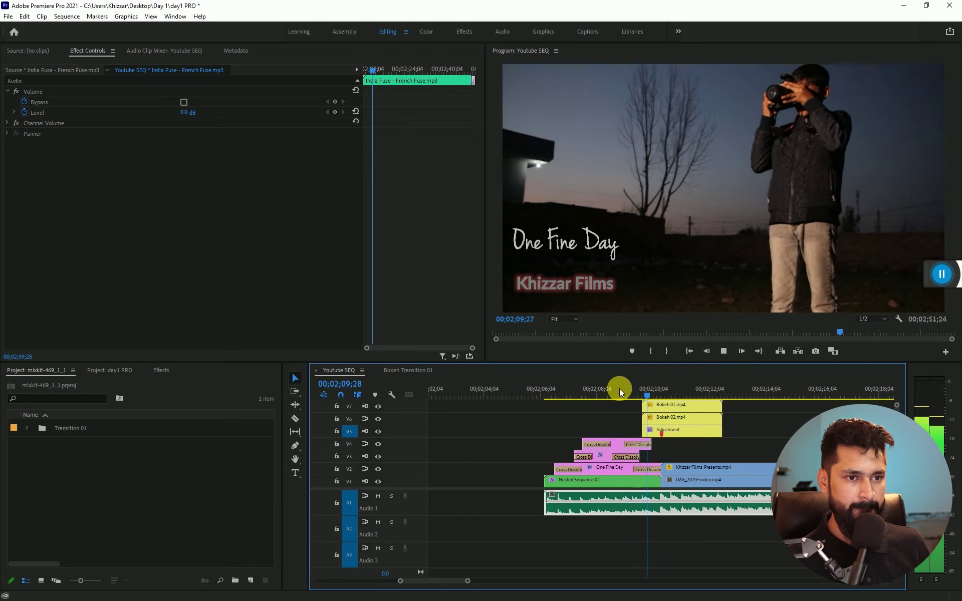
key(space)
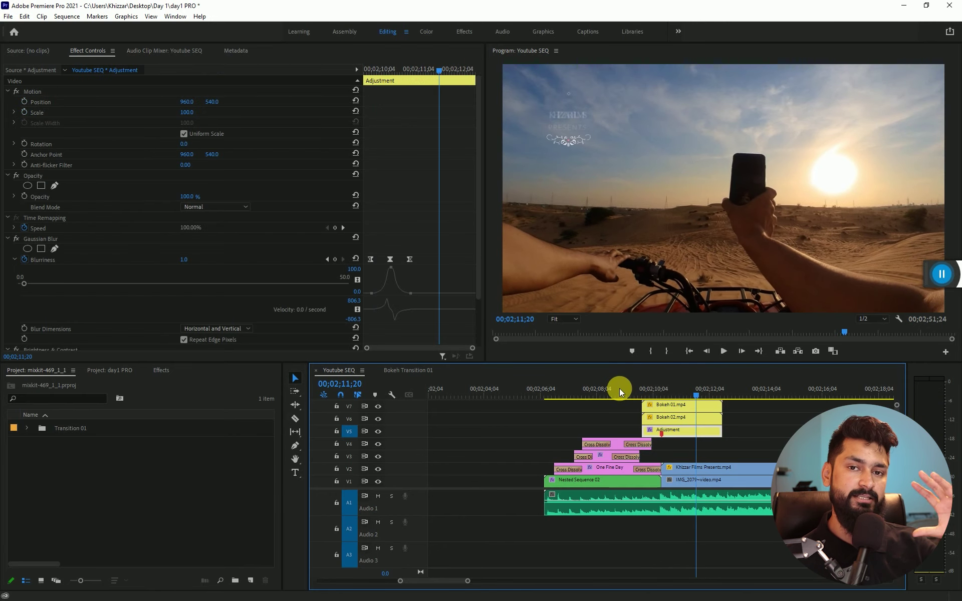
key(minus)
click(727, 393)
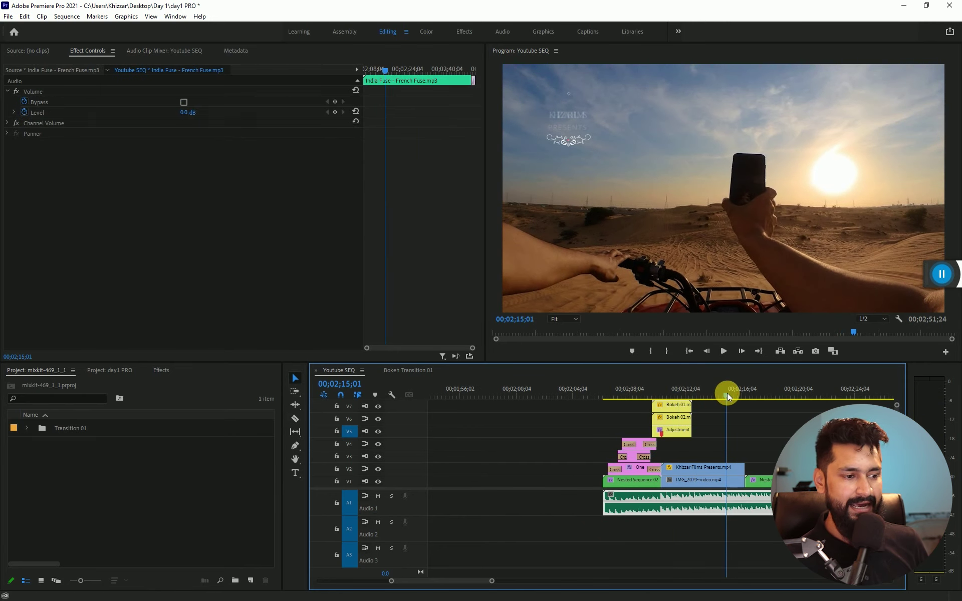
key(ctrl+s)
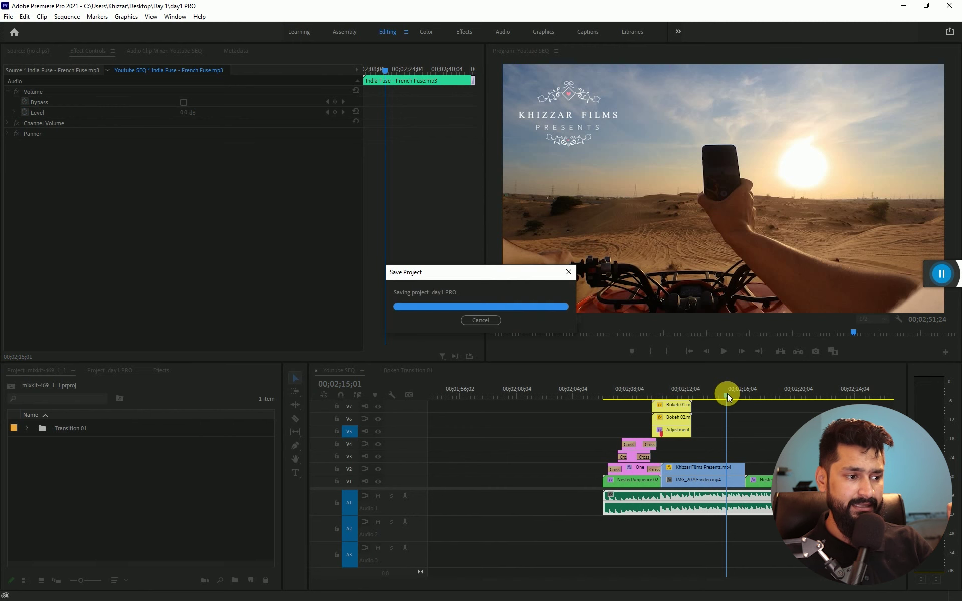
Step through the Bokeh Transition 01 sequence's transition frames up to 01;13.
click(407, 371)
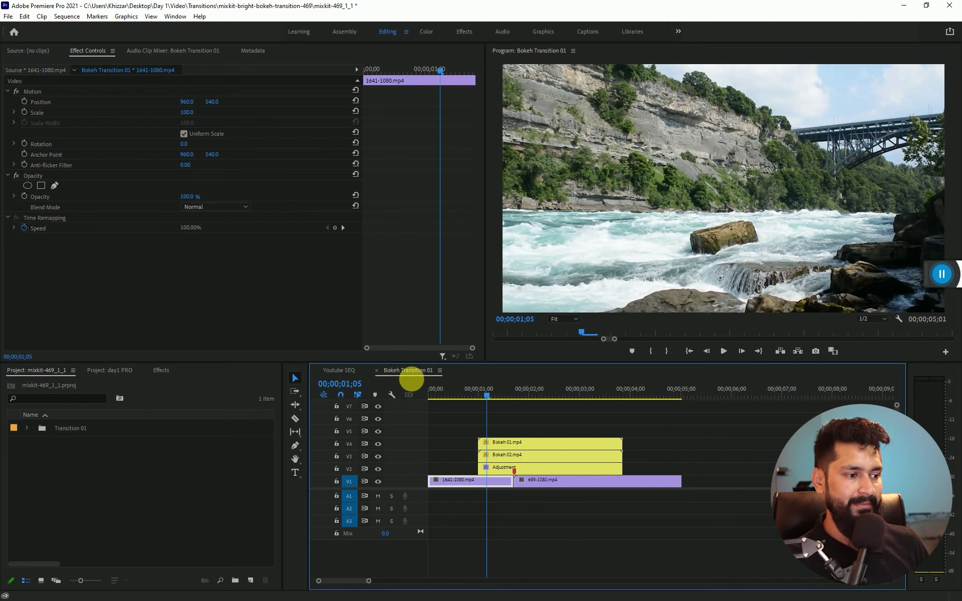
key(shift+Right)
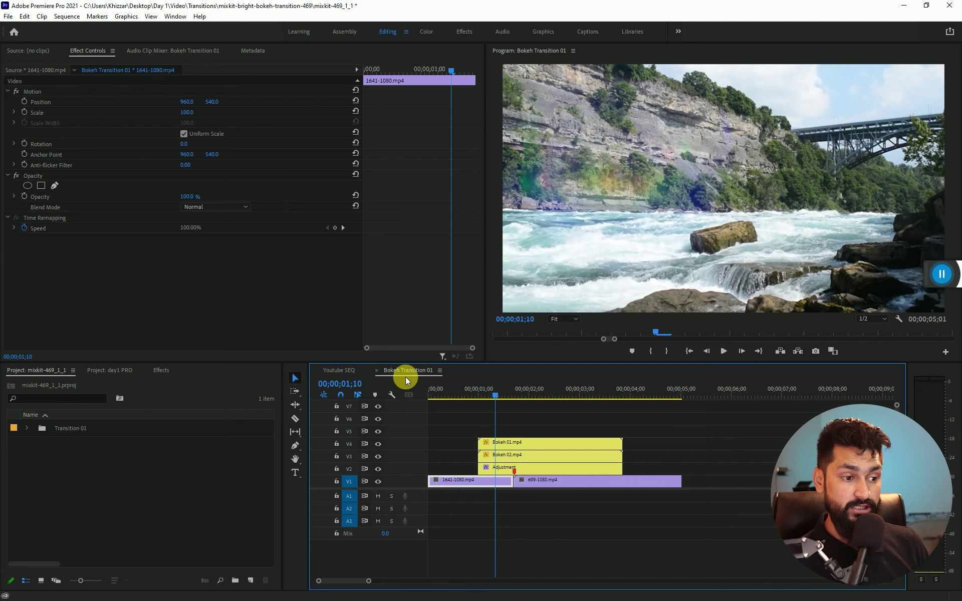
click(501, 394)
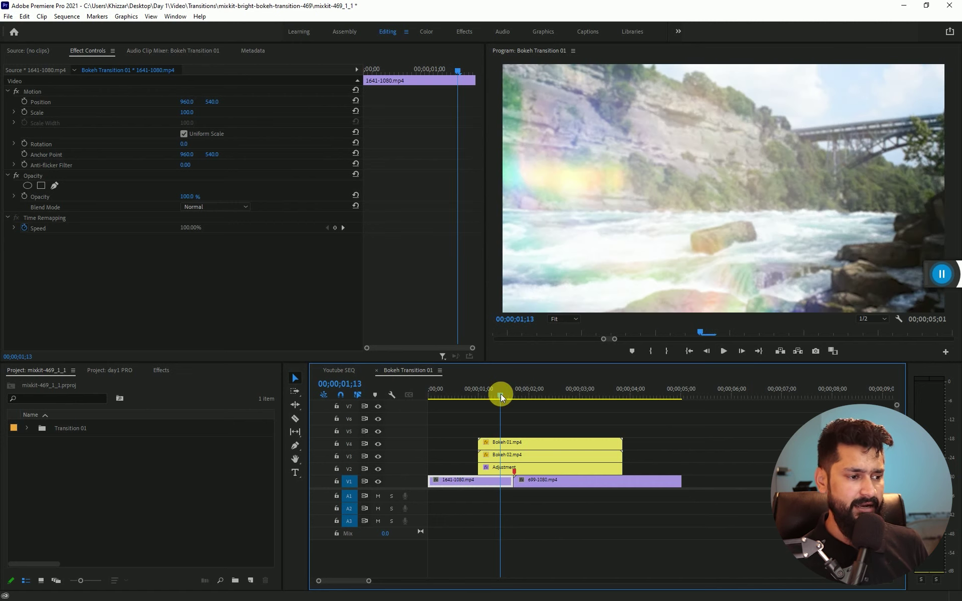
click(8, 16)
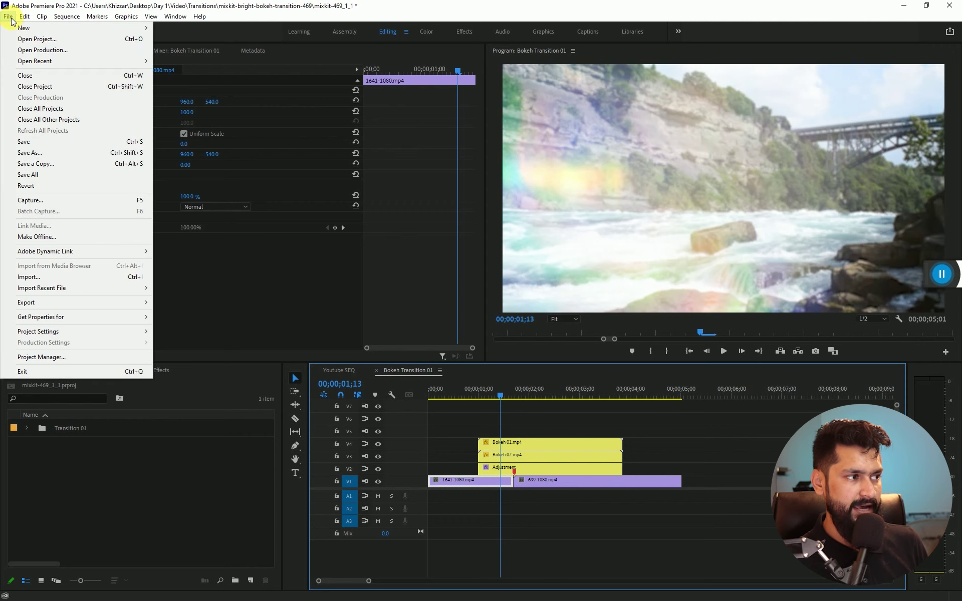
Close mixkit-469_1_1 saving its changes, shrink day1 PRO's project thumbnails, and save day1 PRO.
click(28, 91)
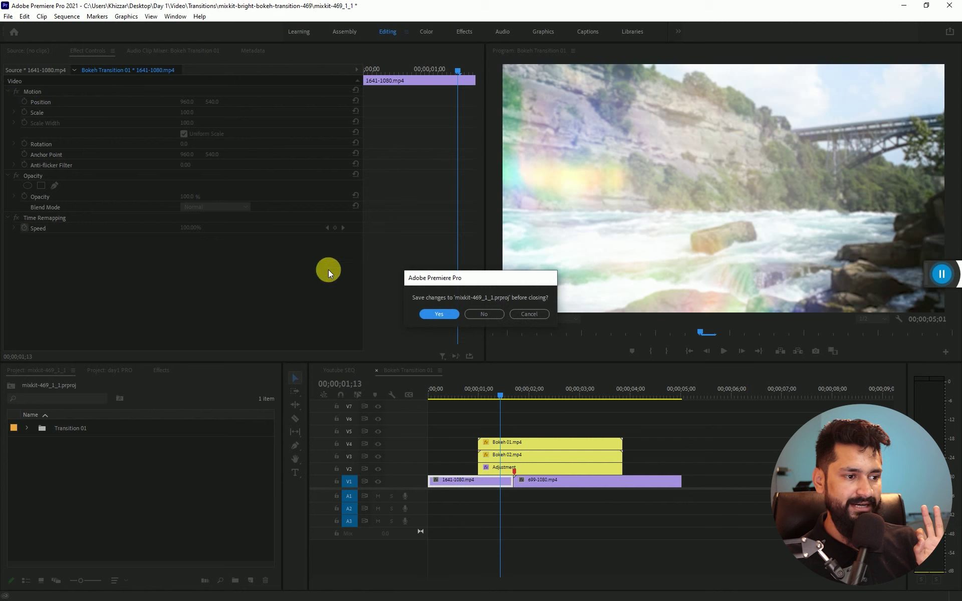
click(440, 314)
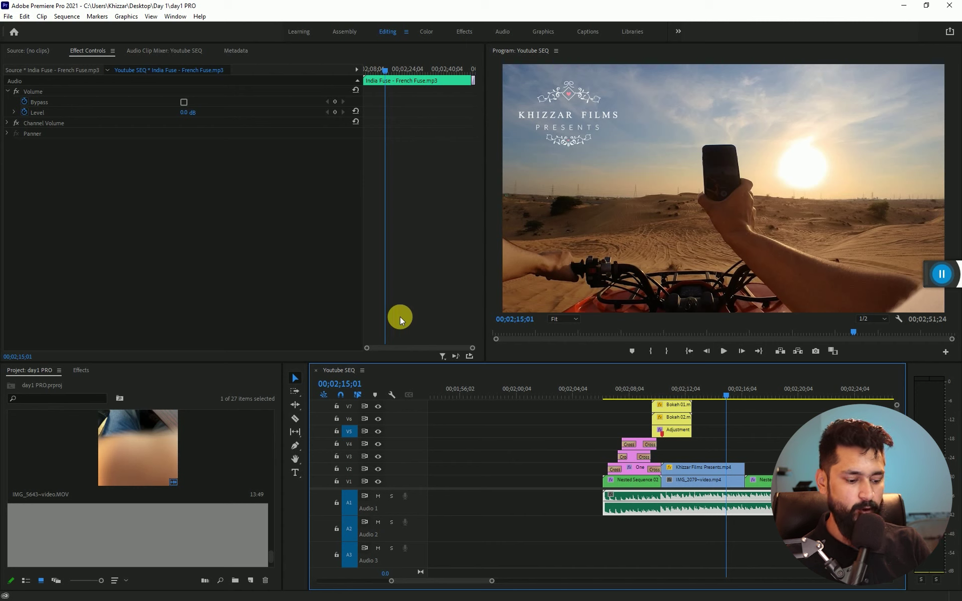
click(263, 515)
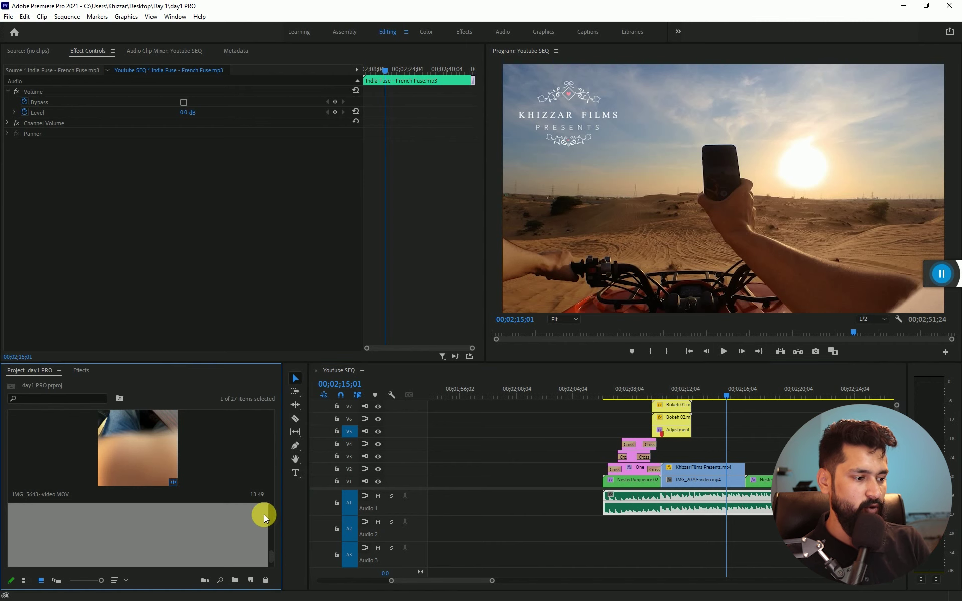
key(minus)
click(266, 549)
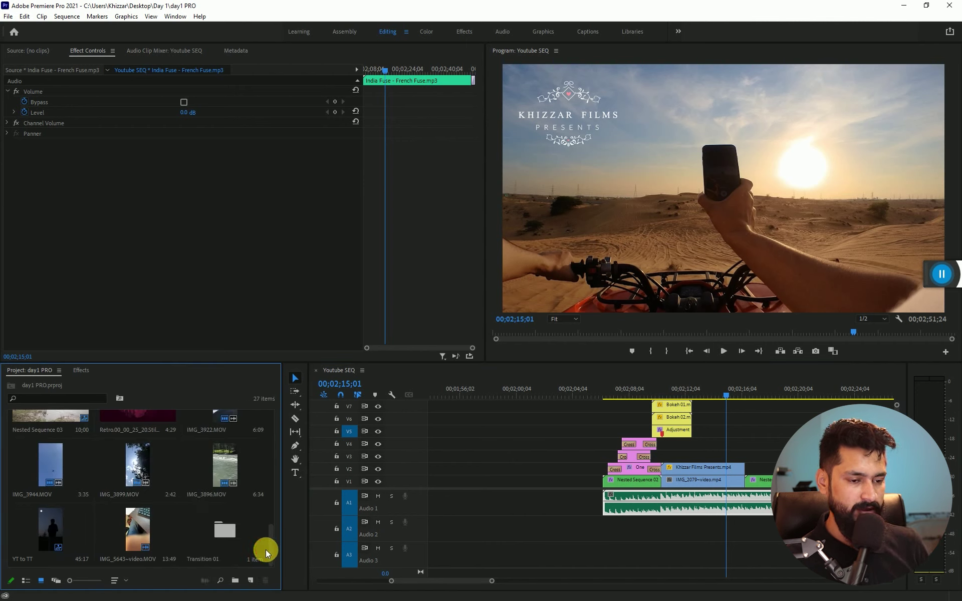
key(ctrl+s)
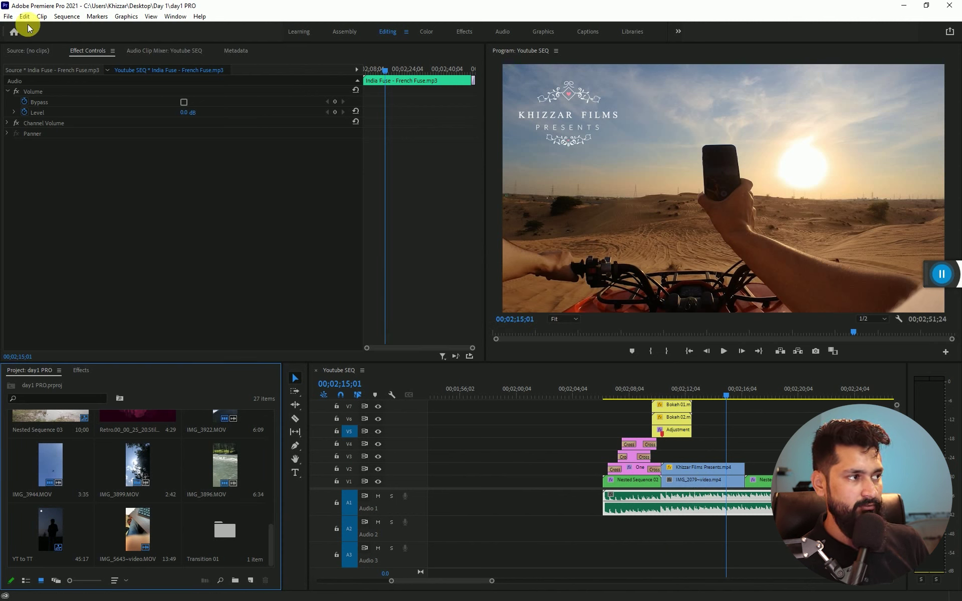
Open mixkit-45_1 from the mixkit-spin-and-twist-transition-45 folder, converting it to mixkit-45_1_1.
click(9, 16)
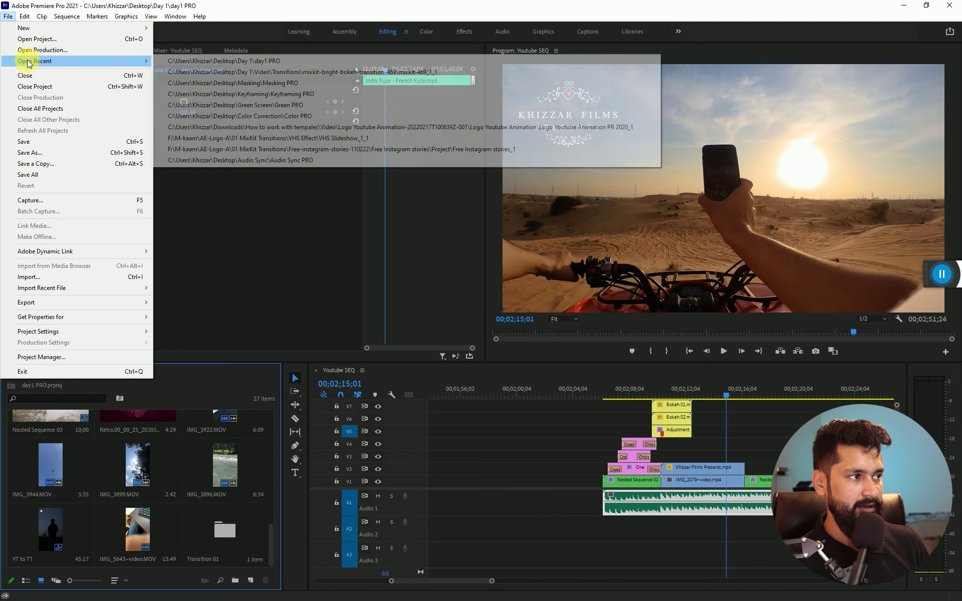
click(28, 41)
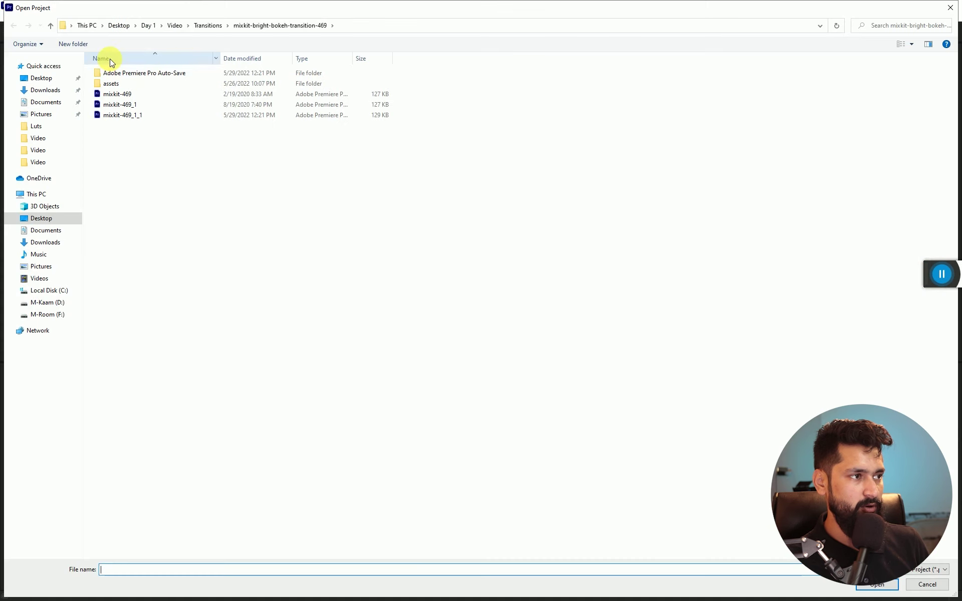
click(208, 26)
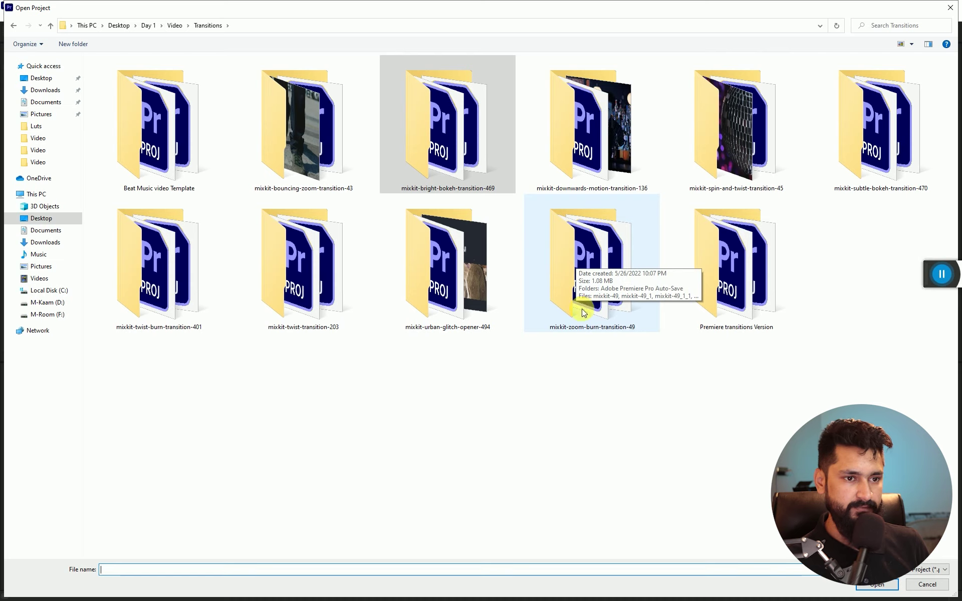
double_click(708, 140)
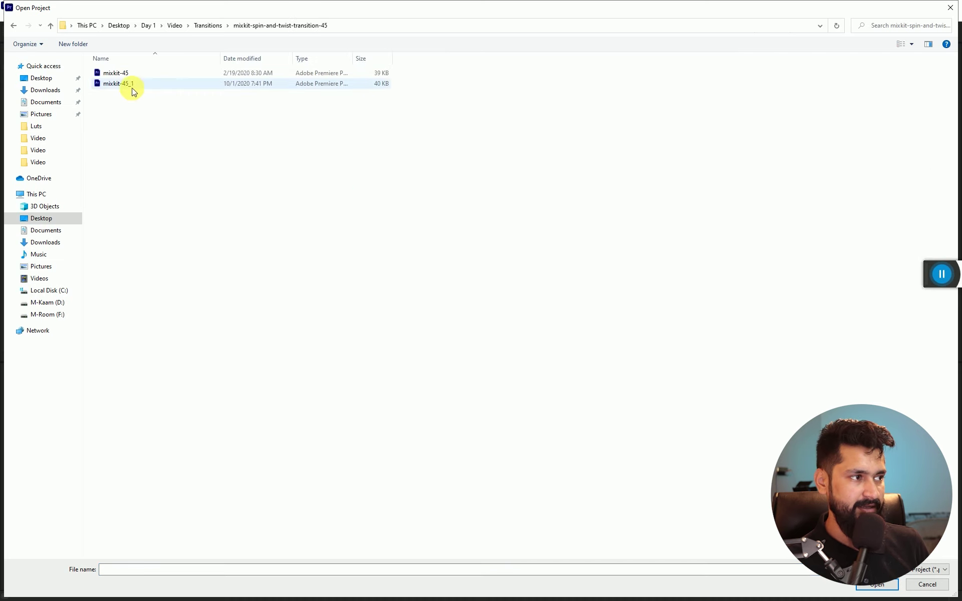
click(129, 89)
double_click(110, 87)
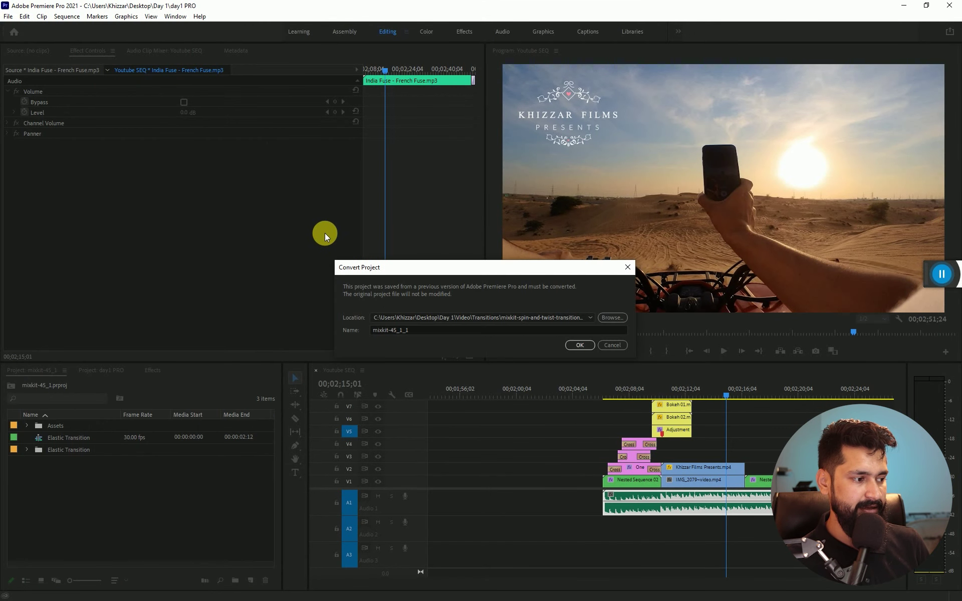
key(Return)
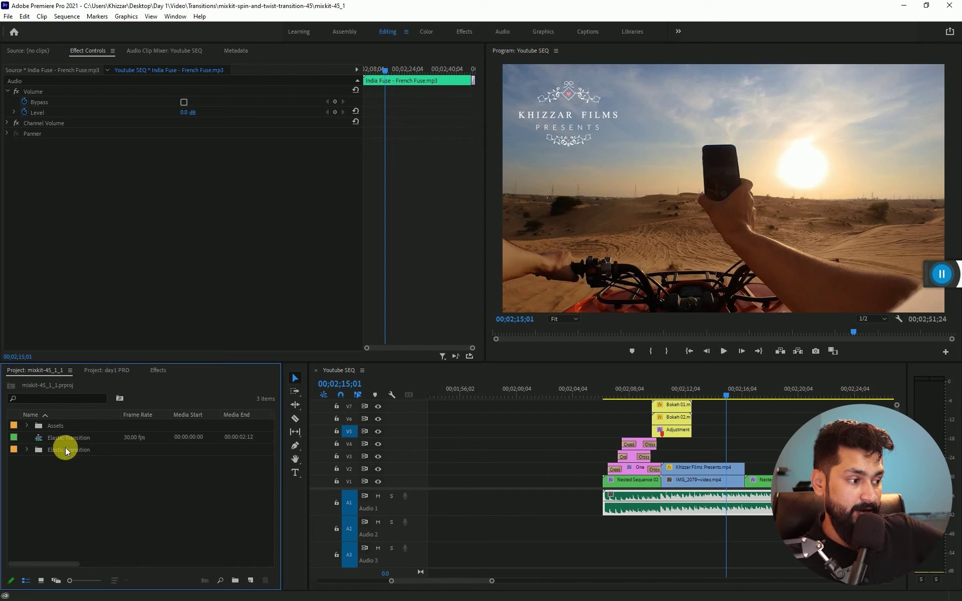
Show the mixkit-45_1_1 project items as thumbnails after trying list and freeform views.
click(40, 581)
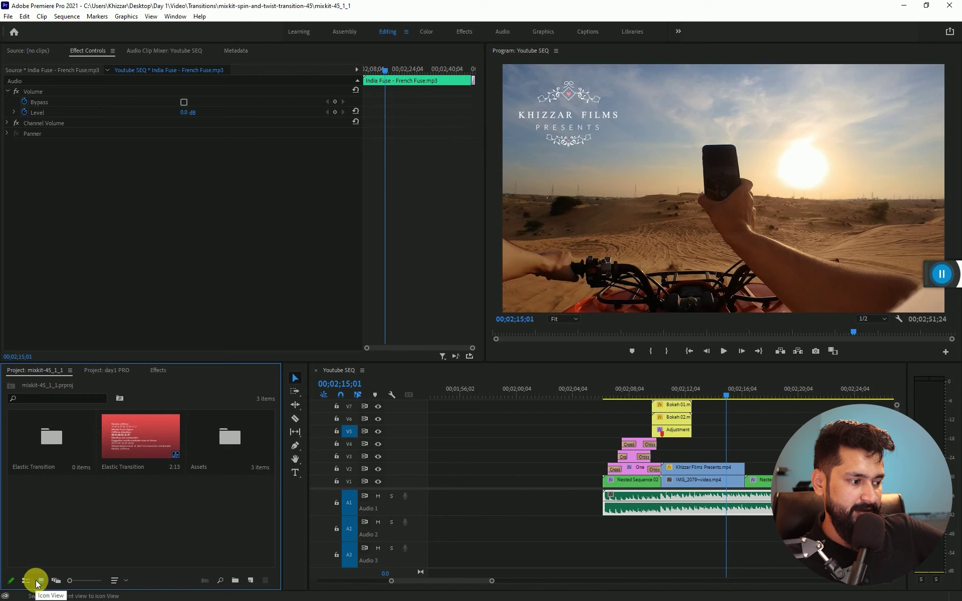
click(26, 581)
click(40, 580)
click(56, 580)
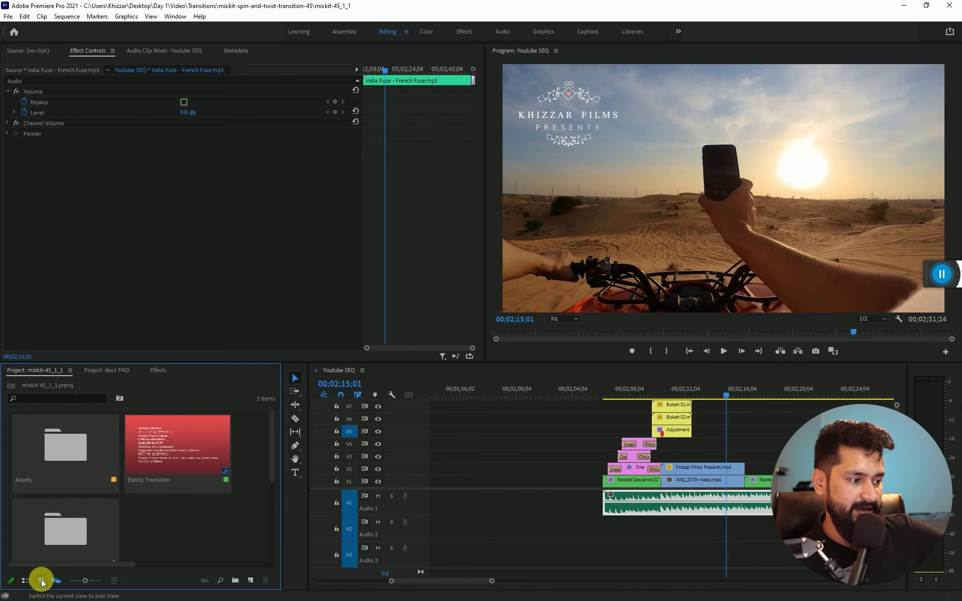
Open the Elastic Transition sequence and scrub through its transition frames.
click(41, 581)
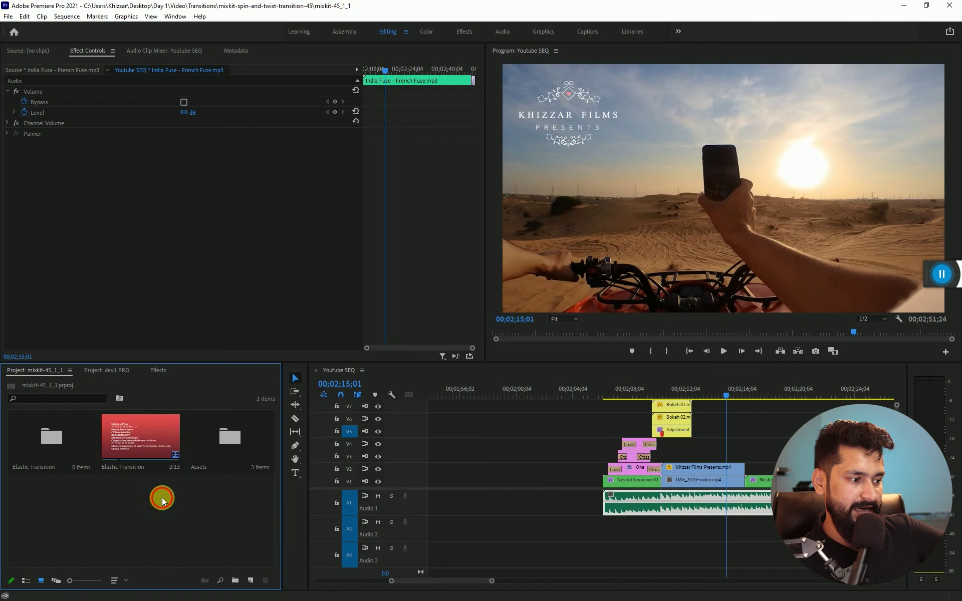
click(118, 440)
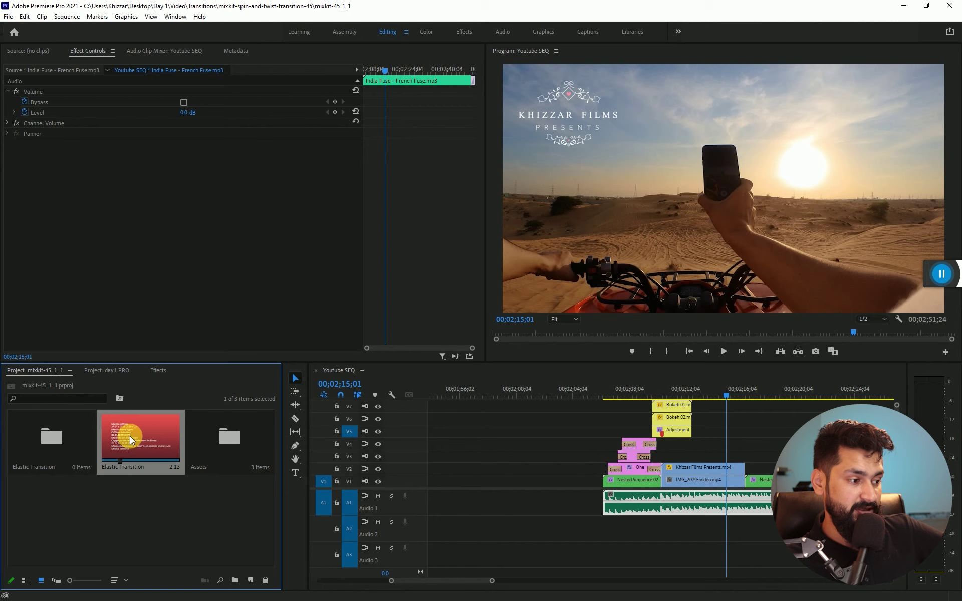
double_click(124, 437)
drag(472, 385, 466, 391)
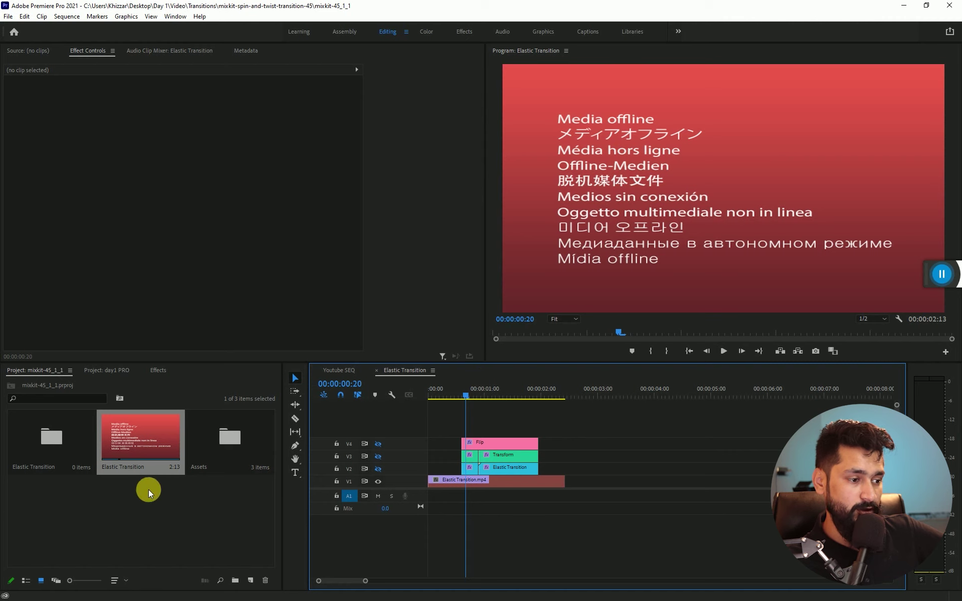
click(171, 510)
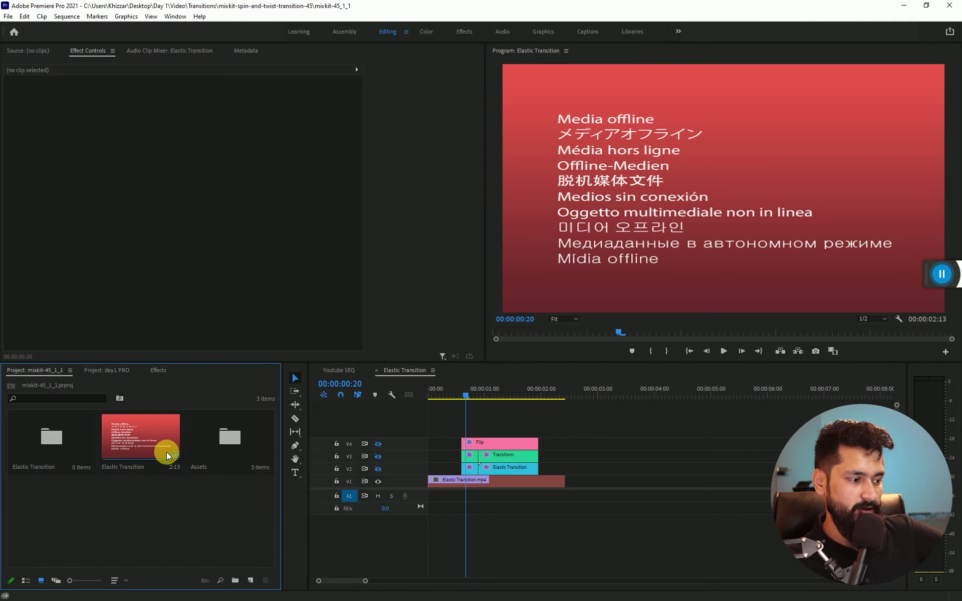
click(137, 435)
drag(462, 394, 476, 398)
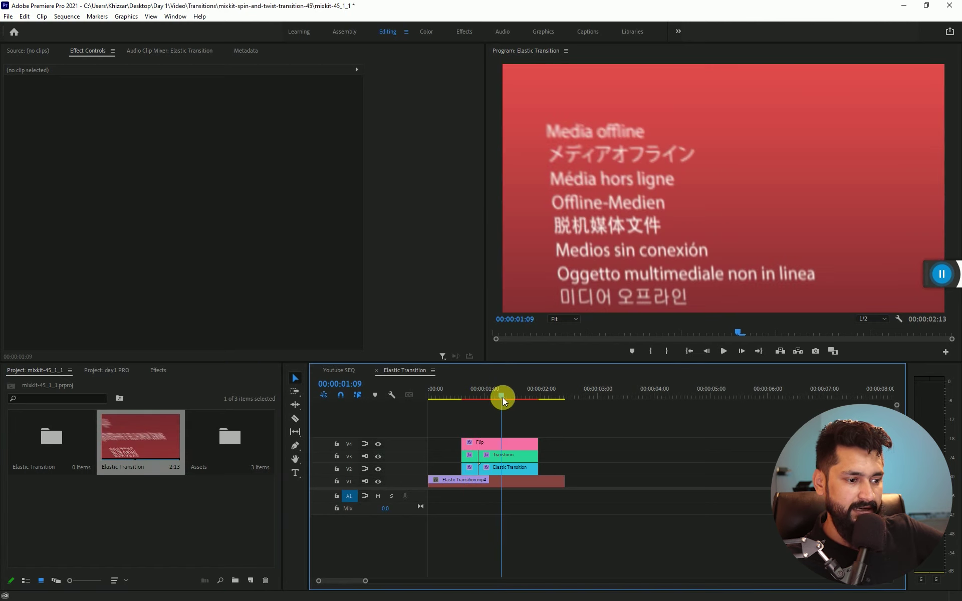
Hide the V1 track output and select the stacked Flip, Transform and Elastic clips on V2–V4.
scroll(568, 414, up, 2)
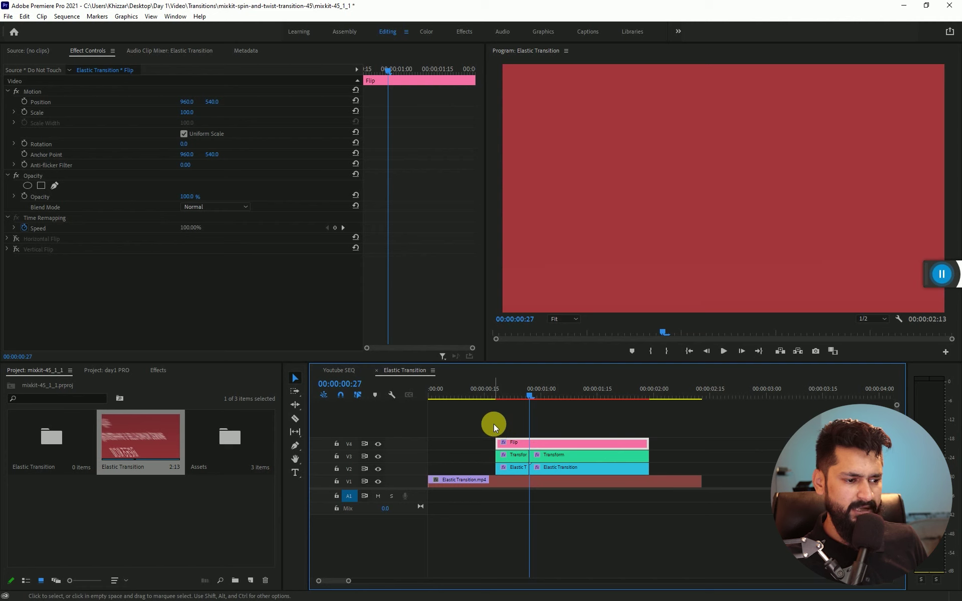
drag(486, 420, 566, 462)
click(452, 482)
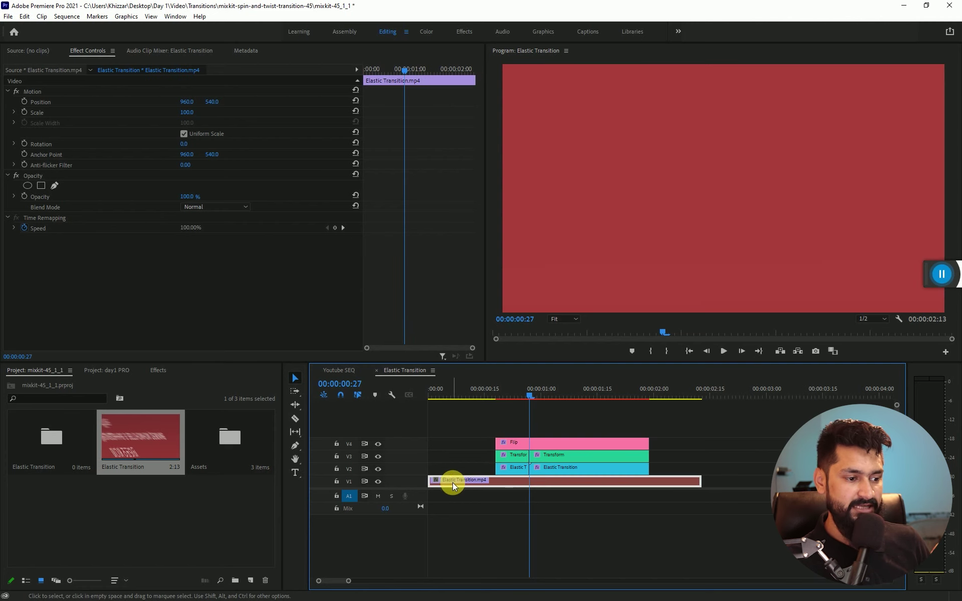
click(377, 481)
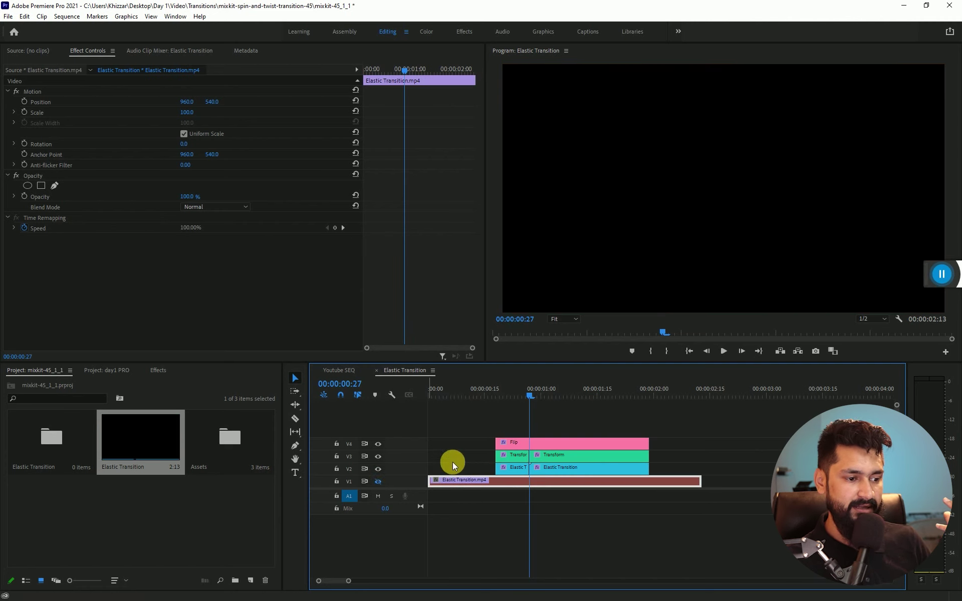
drag(475, 418, 558, 468)
mouse_move(454, 417)
mouse_down()
mouse_move(528, 448)
mouse_move(565, 476)
mouse_up()
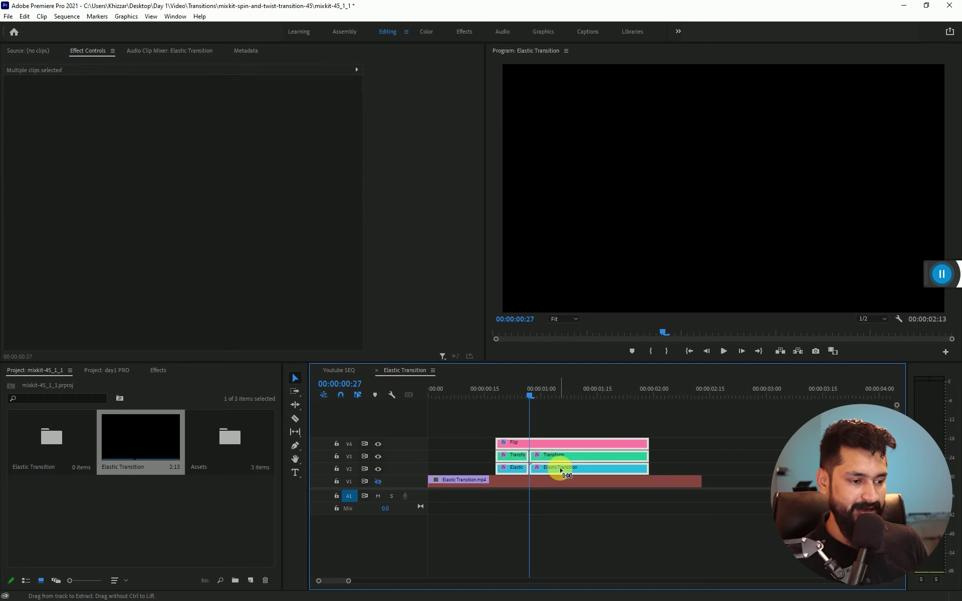
click(338, 370)
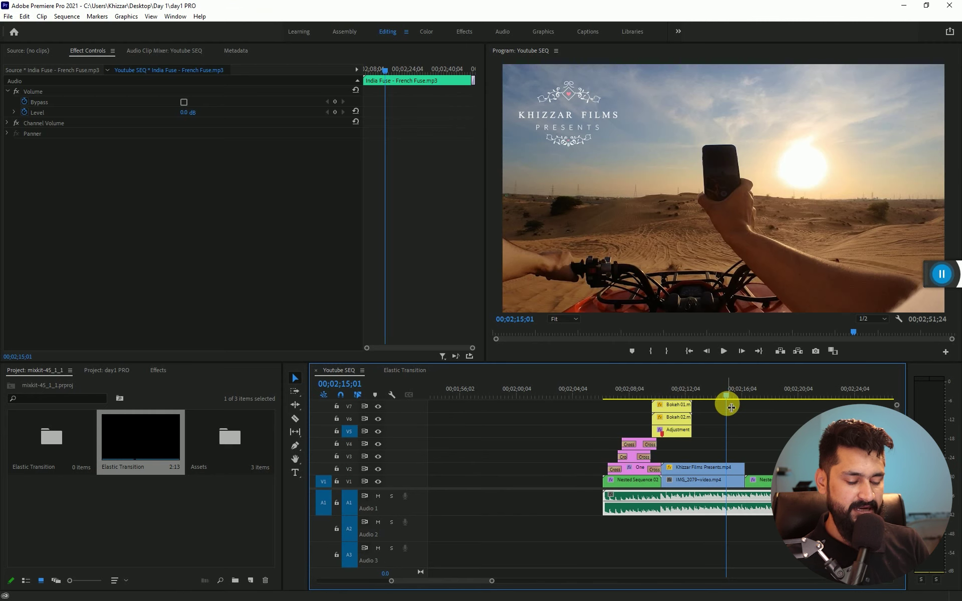
Target V3 and paste the Flip, Transform and Elastic Transition clips at the cut near 02;16.
key(=)
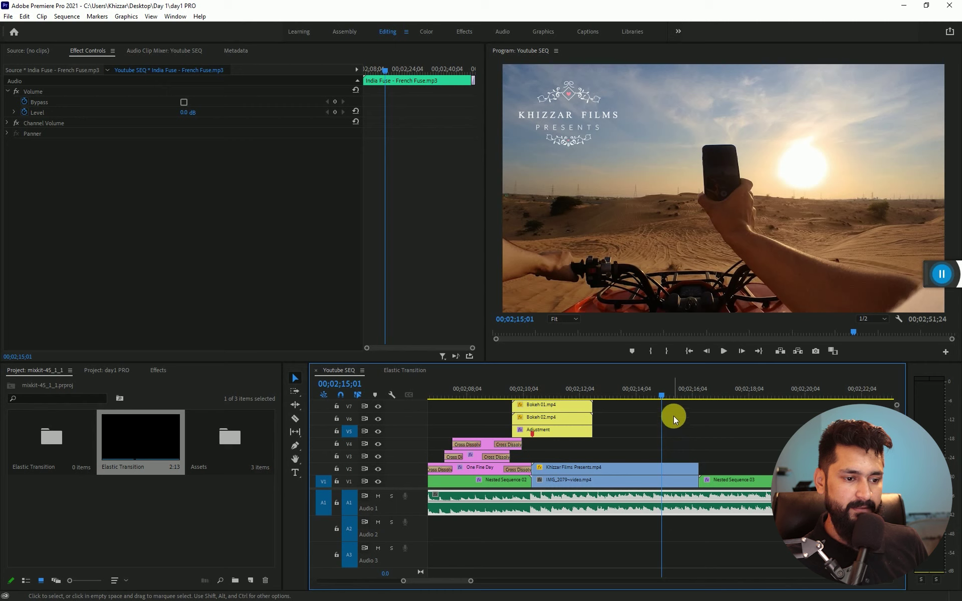
drag(642, 427, 682, 445)
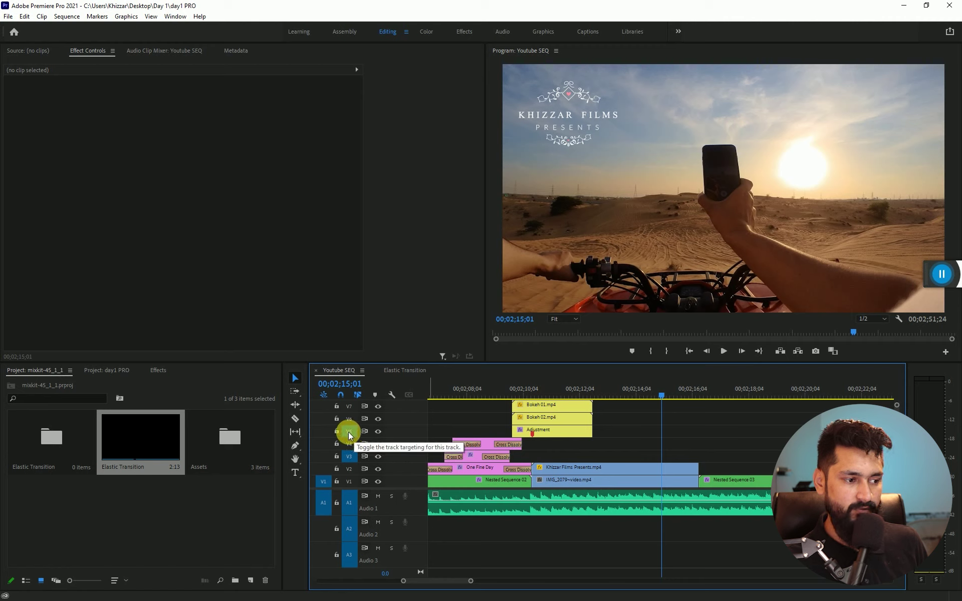
click(640, 390)
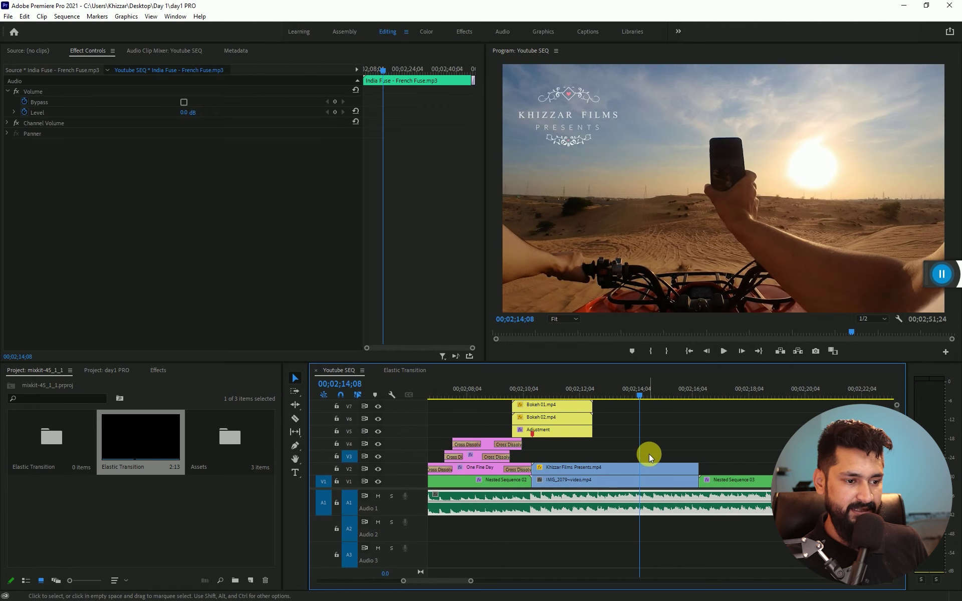
click(646, 456)
key(ctrl+v)
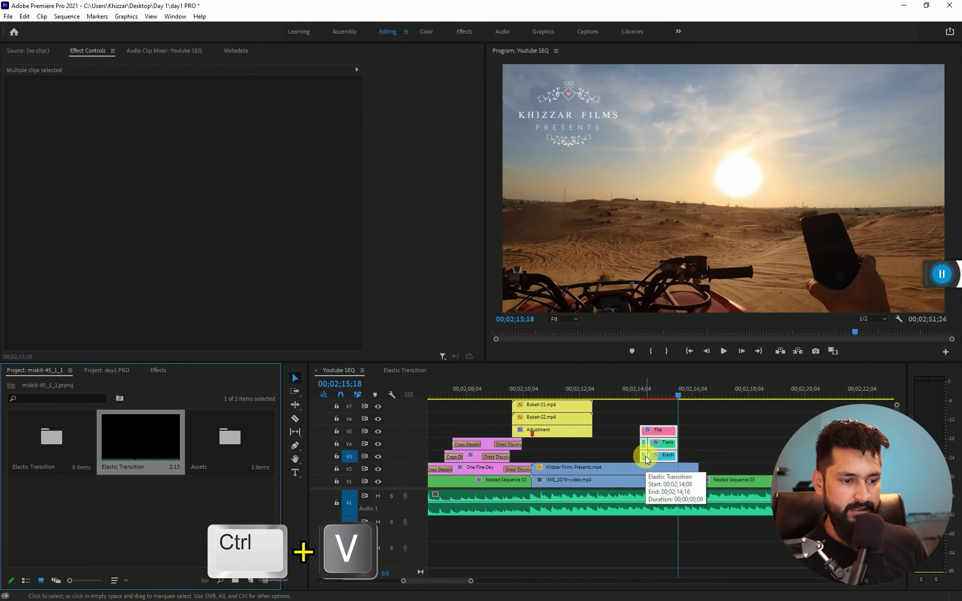
click(651, 419)
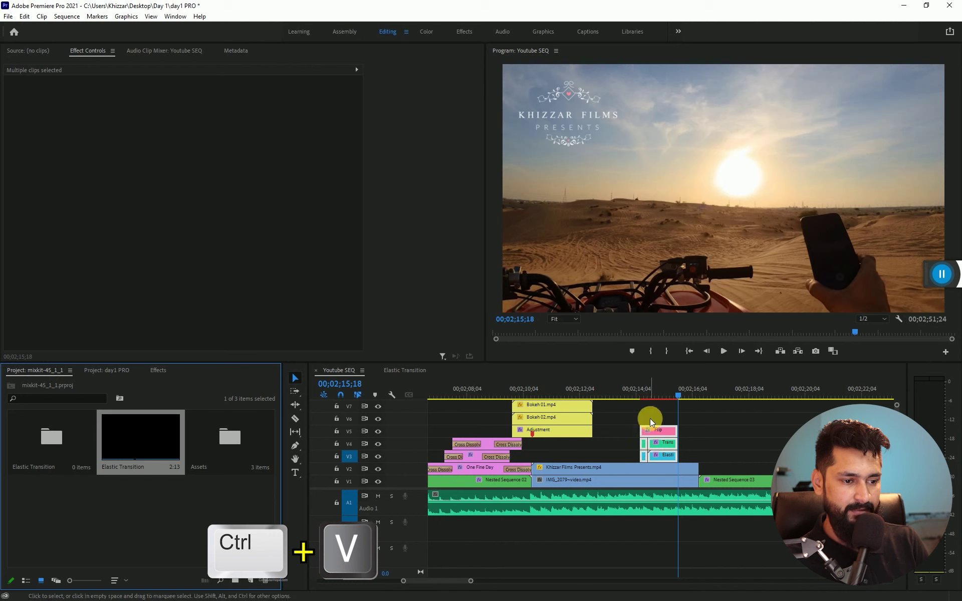
key(=)
mouse_move(593, 408)
mouse_down()
mouse_move(644, 457)
mouse_move(735, 467)
mouse_up()
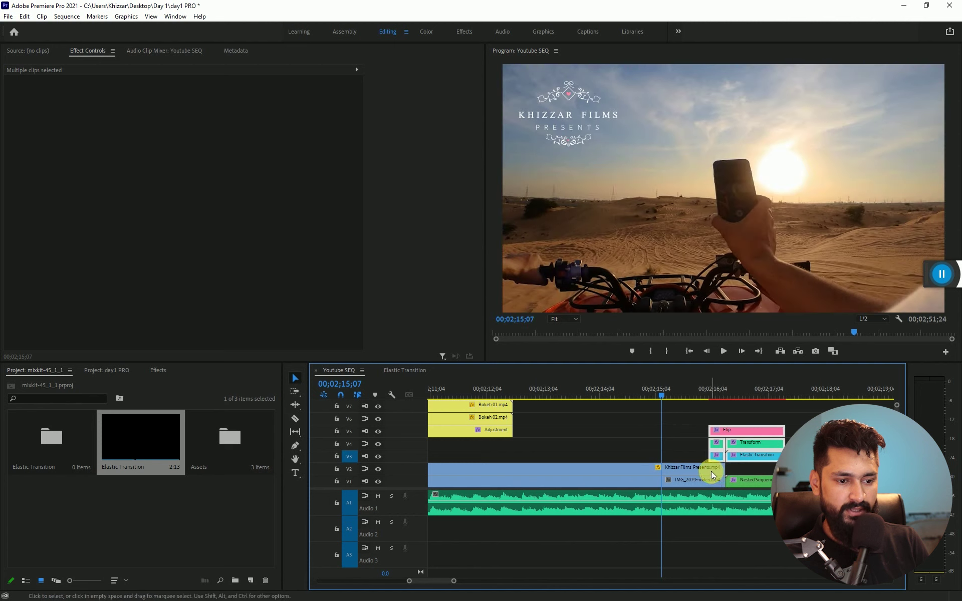
click(670, 431)
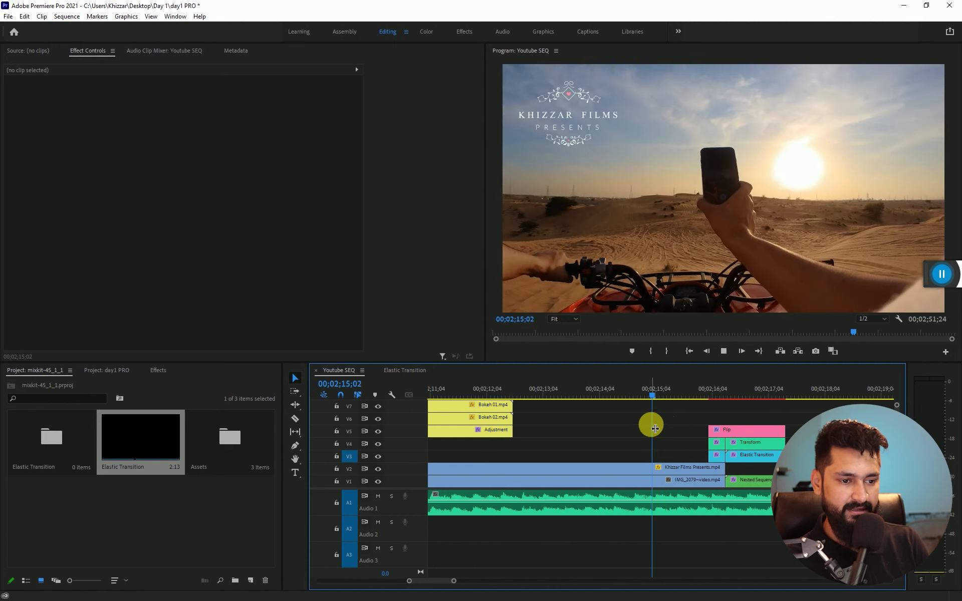
Play back the pasted transition several times to preview it against the Khizzar Films Presents title.
key(space)
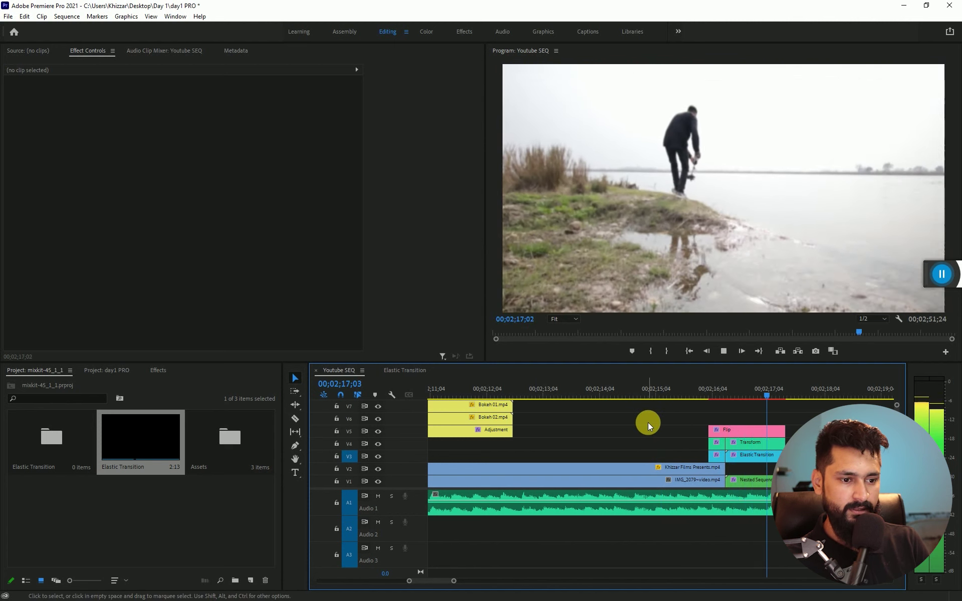
click(667, 391)
key(minus)
click(681, 409)
key(space)
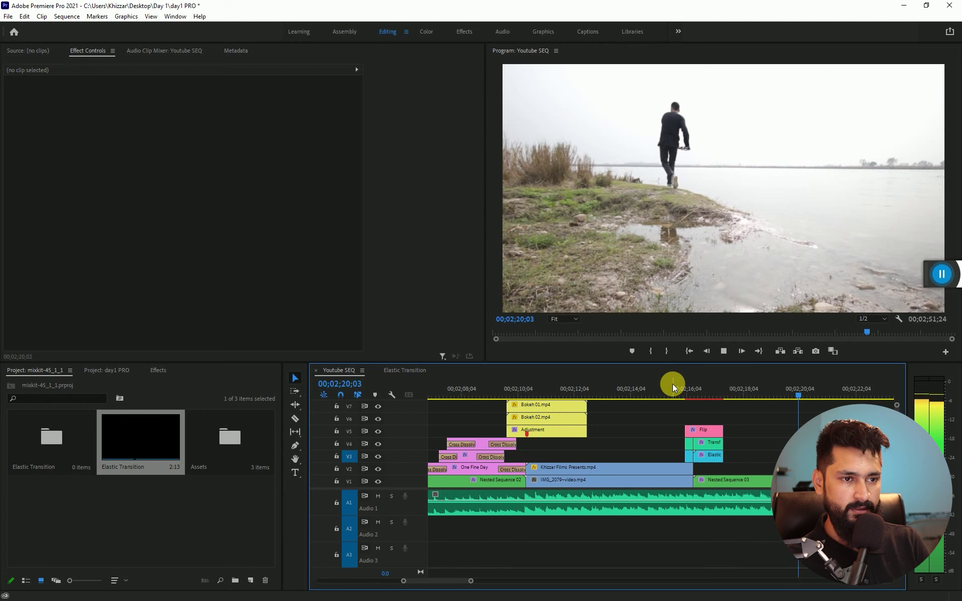
click(673, 384)
drag(672, 384, 669, 387)
key(space)
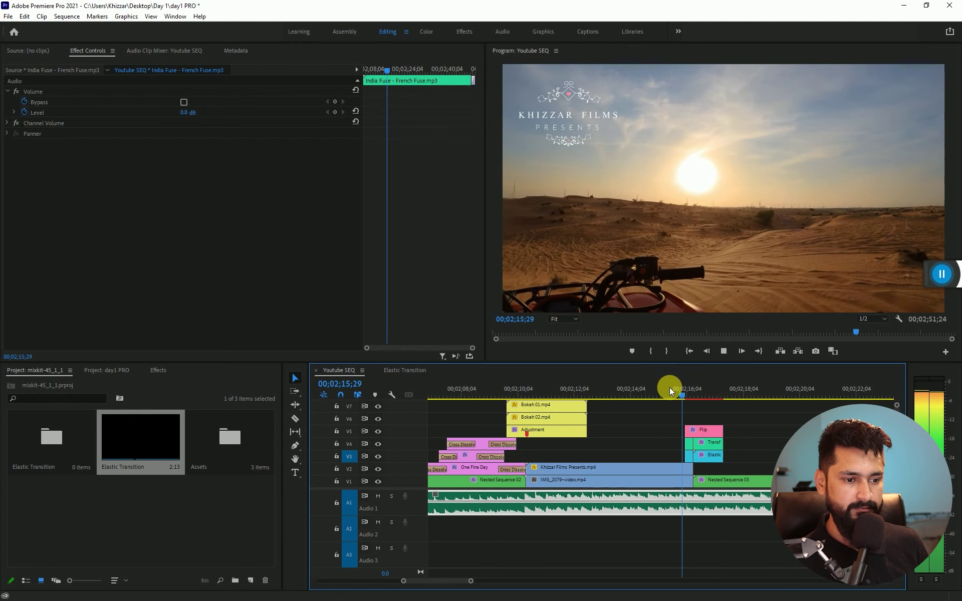
click(694, 387)
key(=)
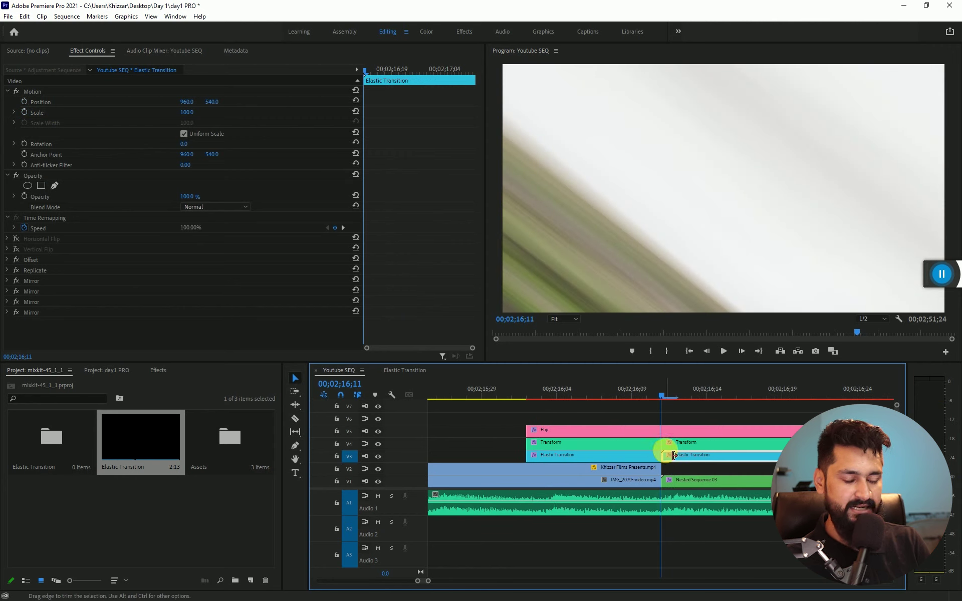
key(minus)
Shift the Flip, Transform and Elastic Transition clips so they straddle the cut into Nested Sequence 03.
click(617, 413)
drag(616, 411, 682, 454)
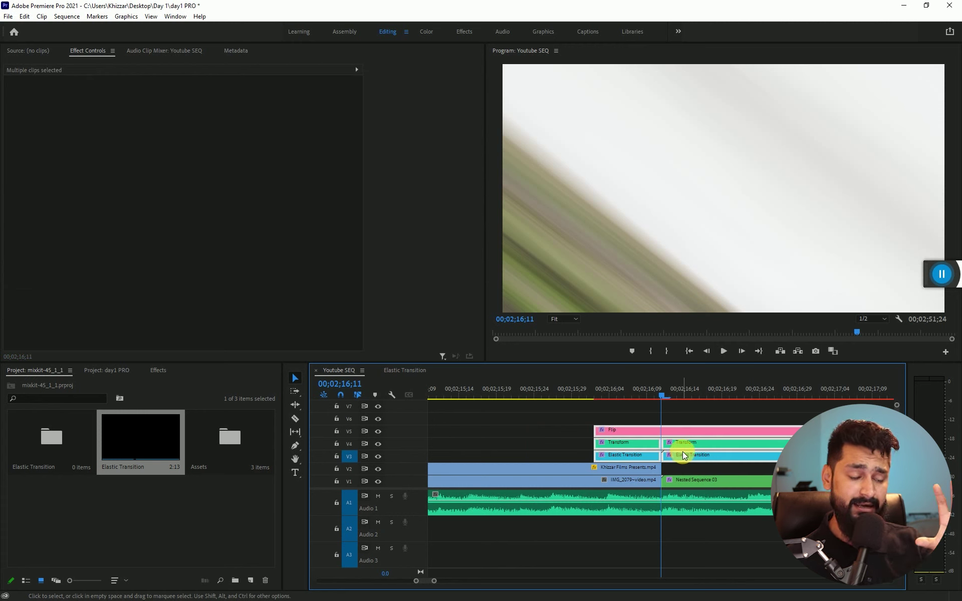
click(587, 432)
drag(551, 414, 651, 458)
drag(680, 421, 701, 453)
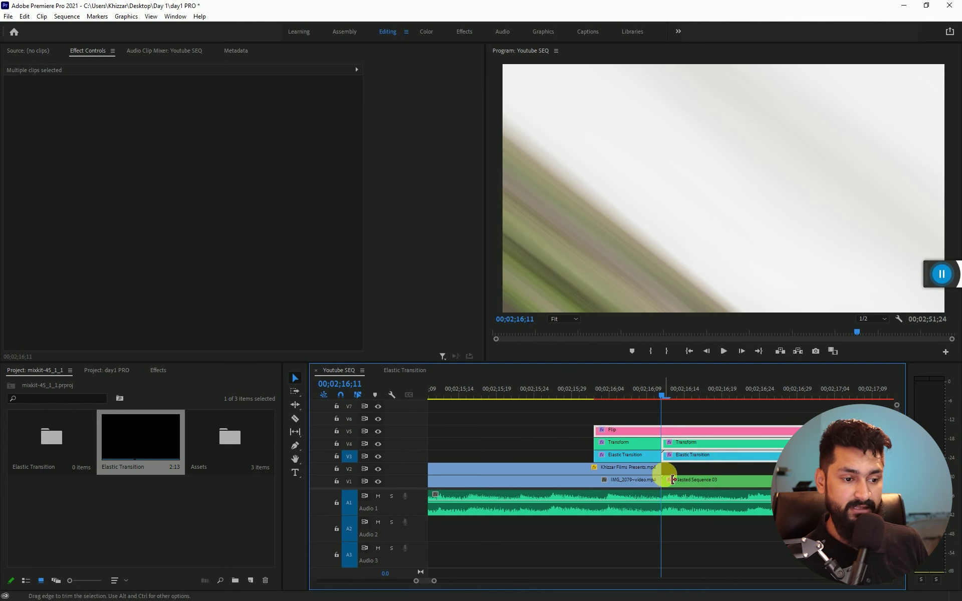
key(shift+Left)
key(shift+Left)
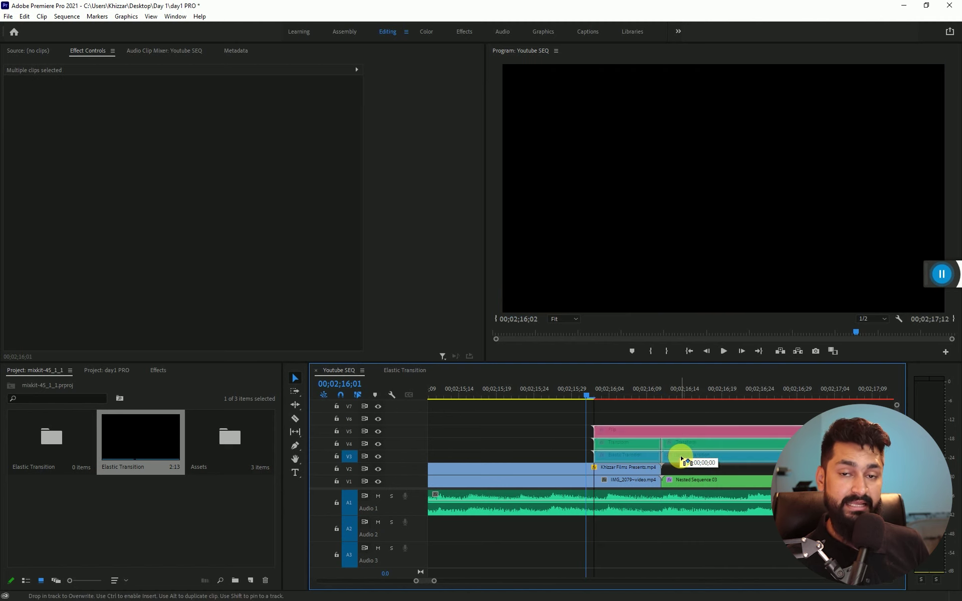
key(minus)
key(minus)
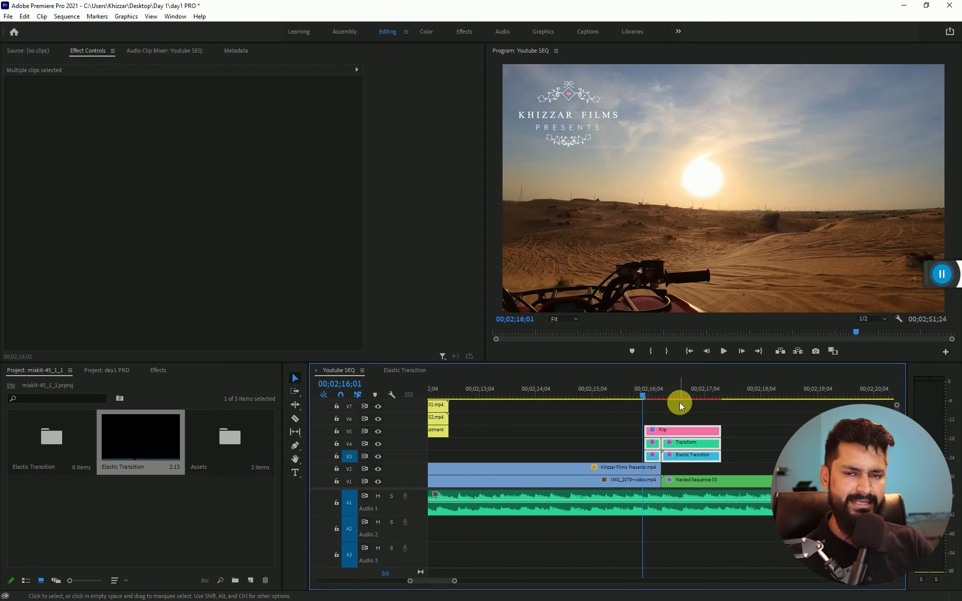
Replay the repositioned transition and save the day1 PRO project.
key(space)
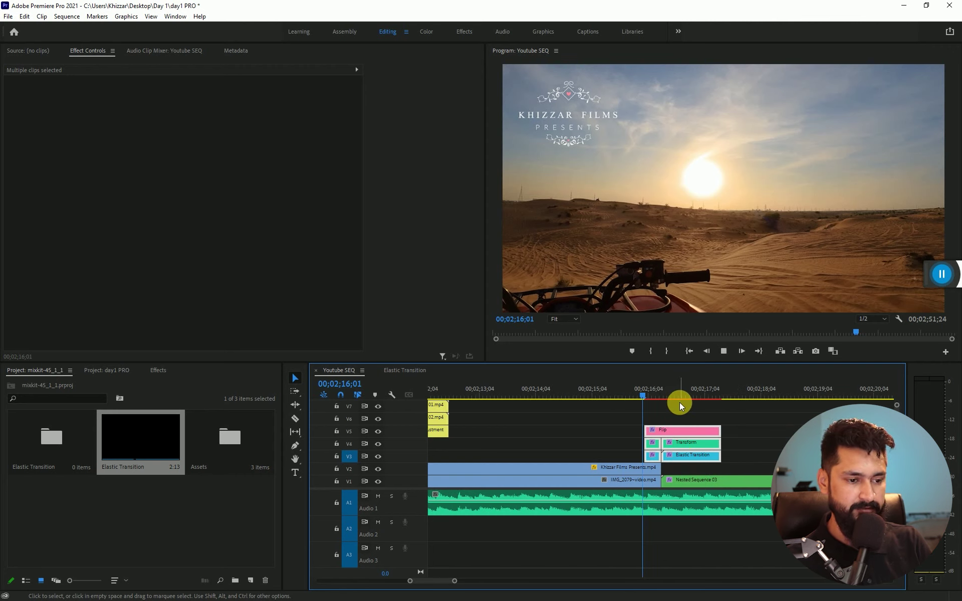
key(minus)
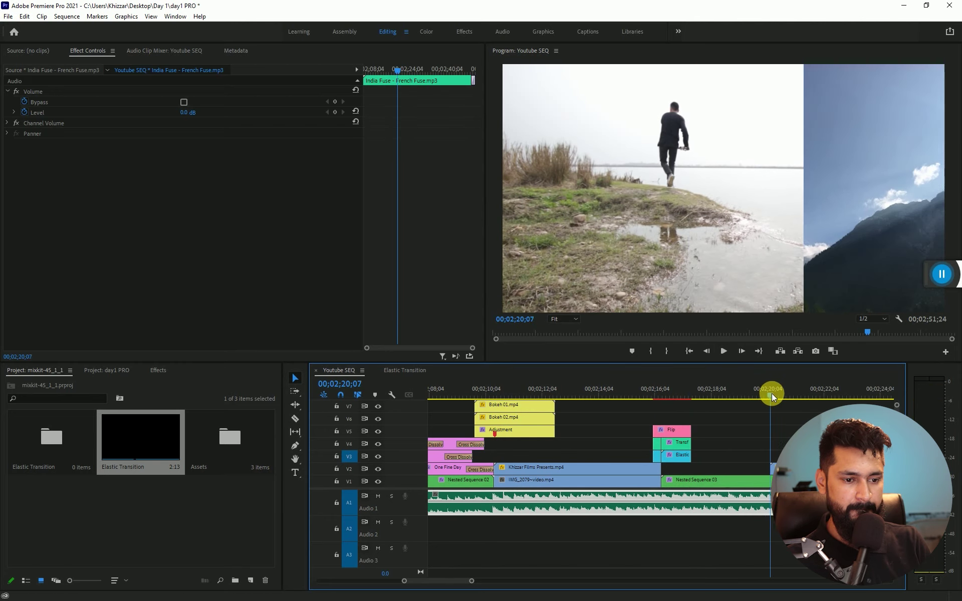
key(minus)
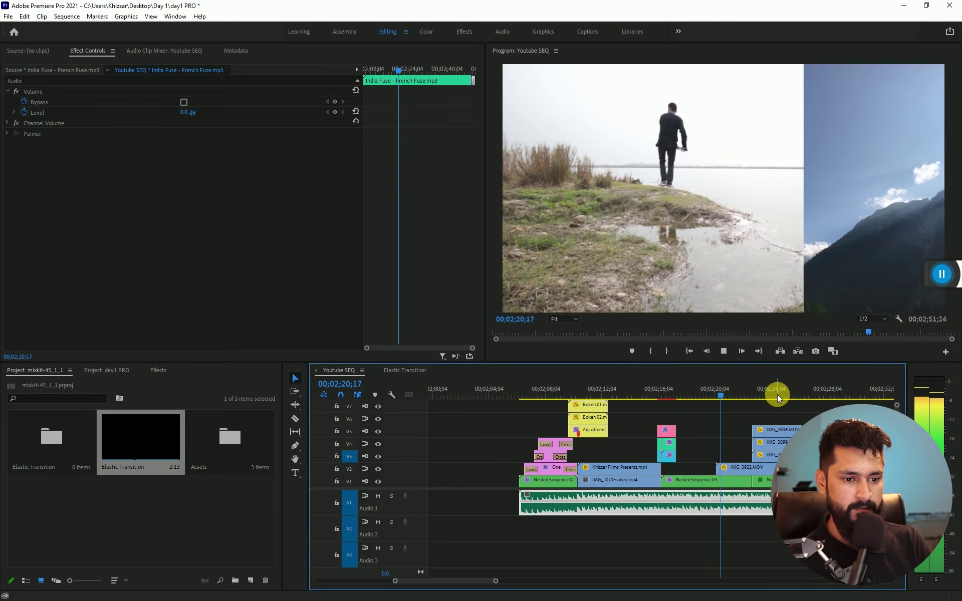
drag(789, 392, 670, 390)
key(equal)
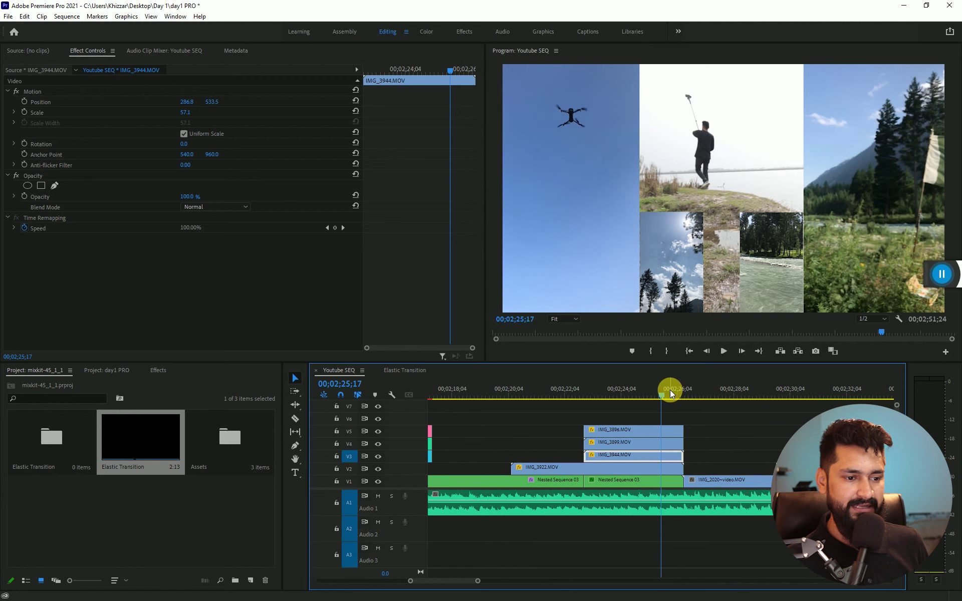
drag(736, 413, 670, 479)
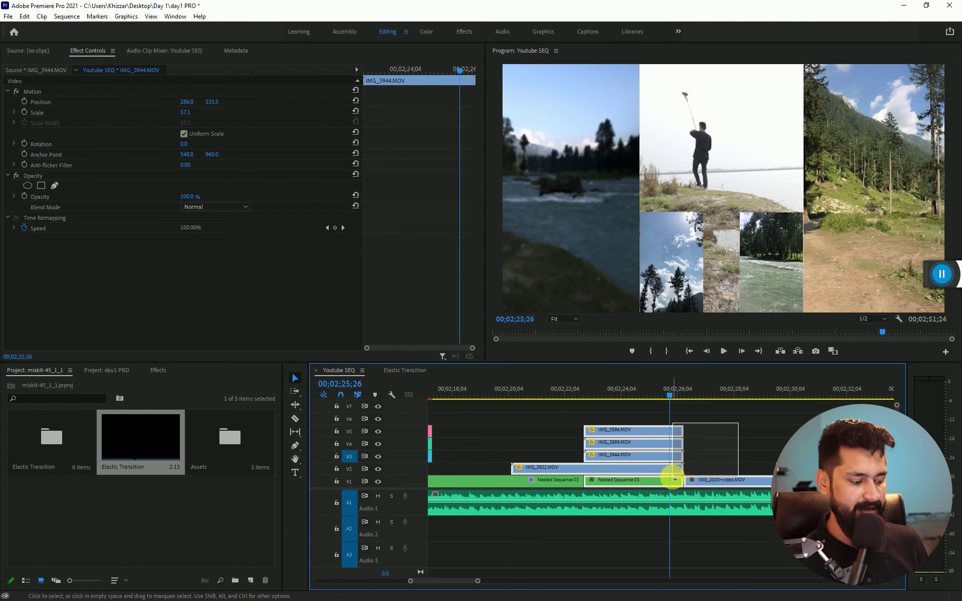
key(ctrl+s)
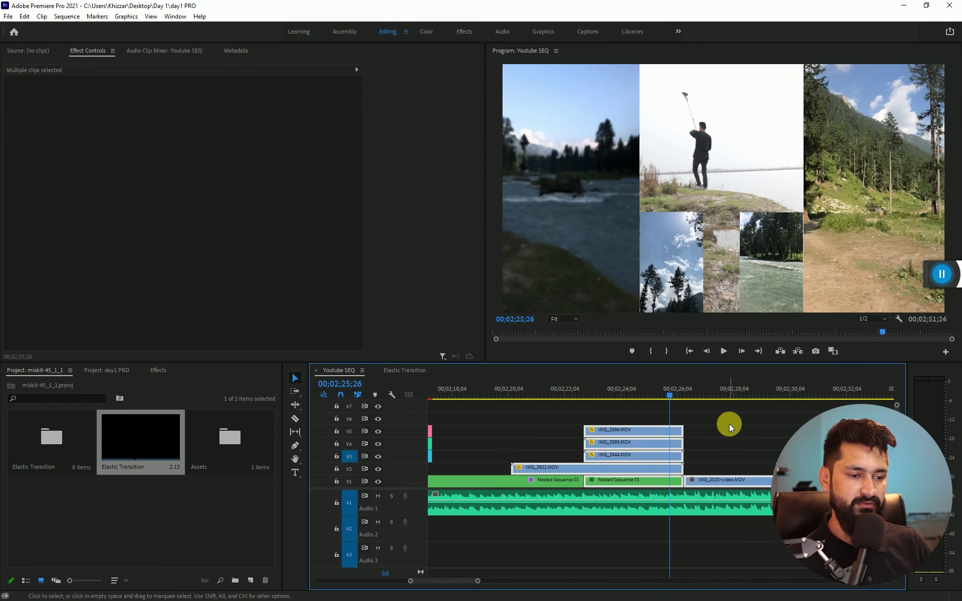
click(729, 424)
key(ctrl+s)
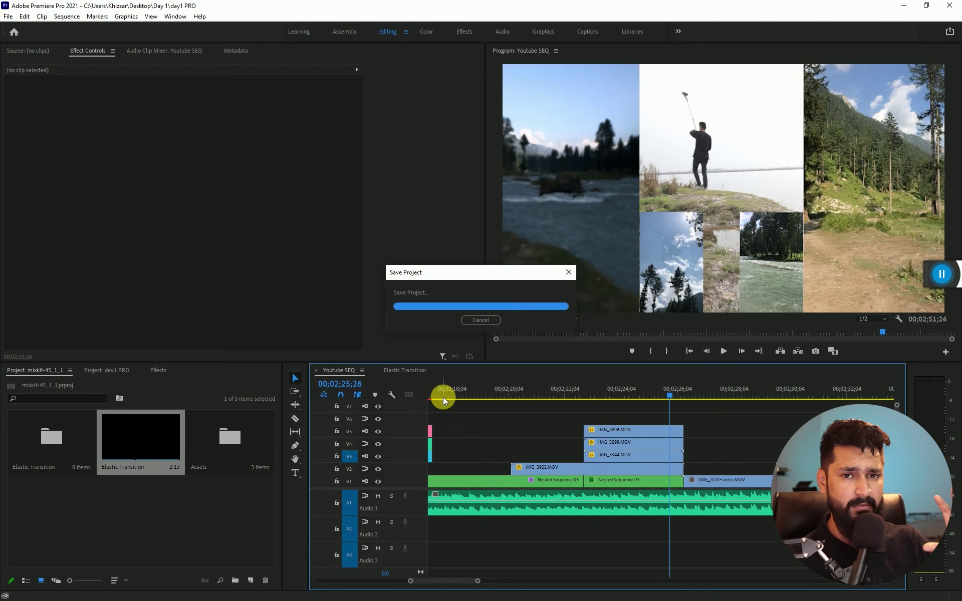
click(414, 370)
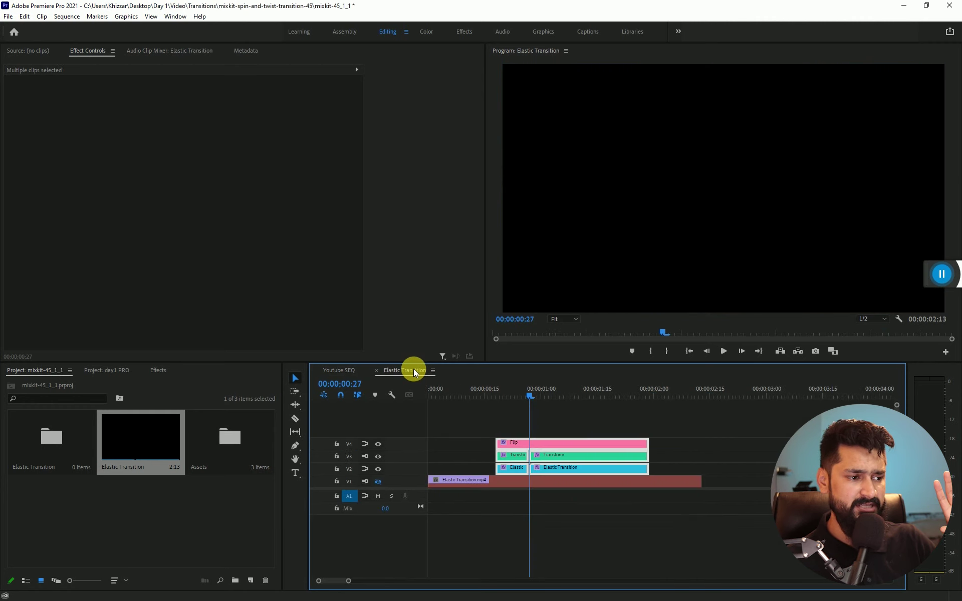
Close the mixkit-45_1_1 project, saving its changes, and return focus to day1 PRO.
click(8, 16)
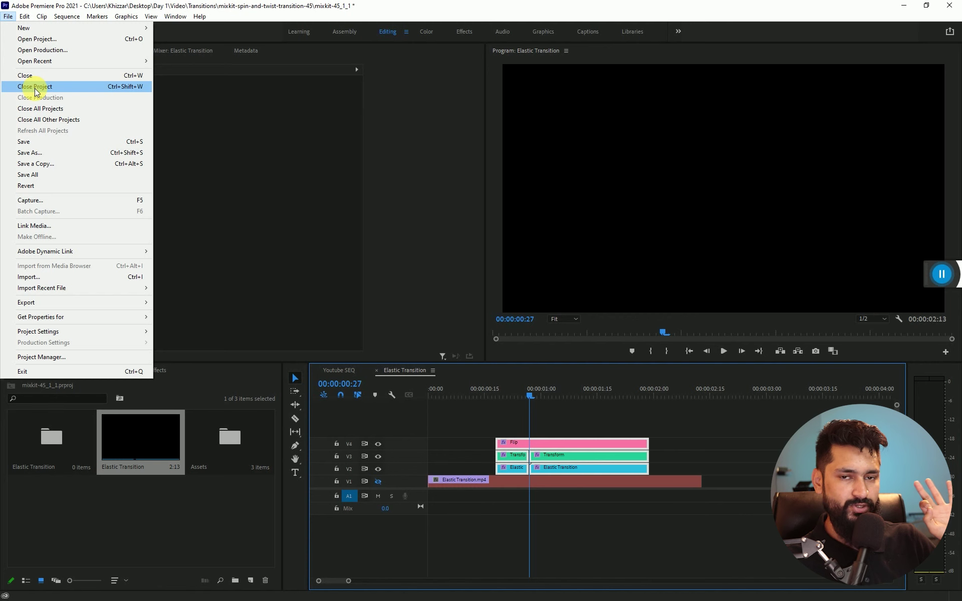
click(35, 88)
click(438, 314)
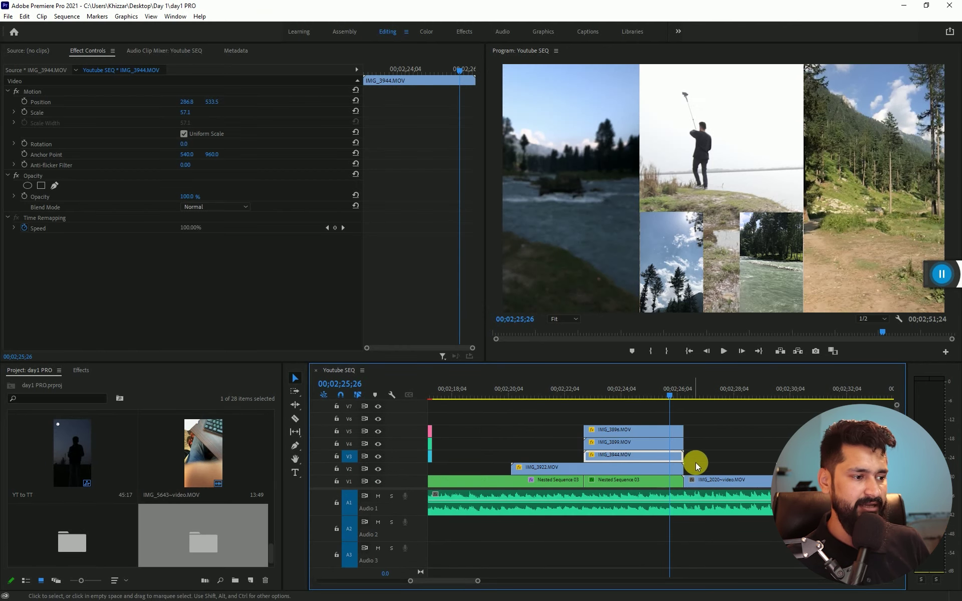
click(250, 550)
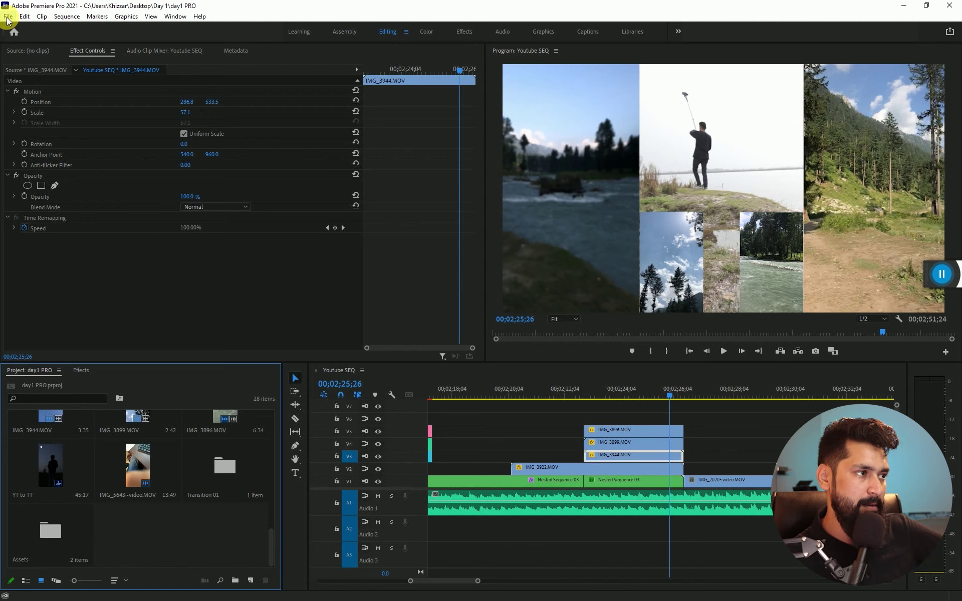
Open Transition Presets - FullHD from the Premiere transitions Version folder and dismiss Link Media.
click(8, 19)
click(31, 42)
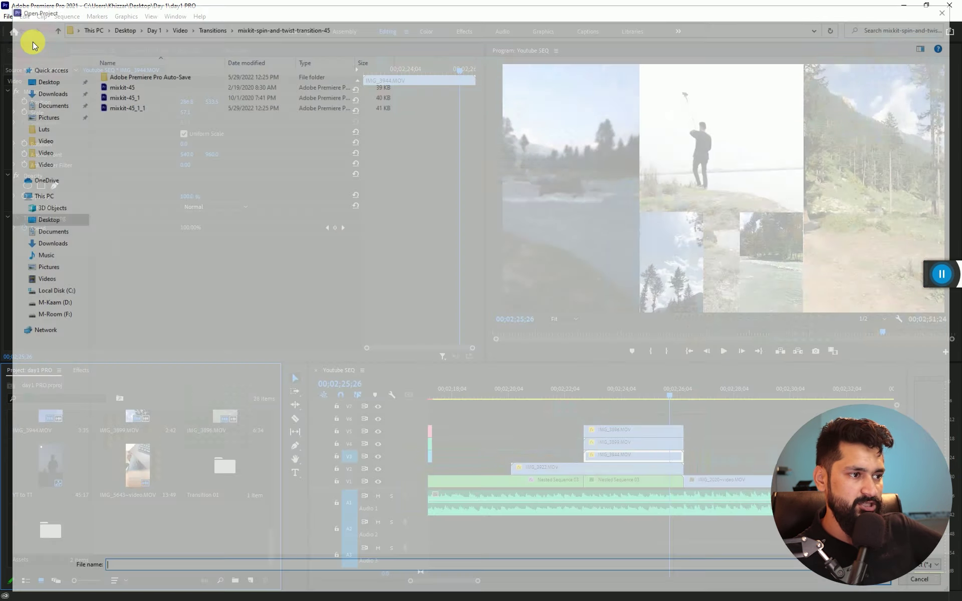
click(203, 25)
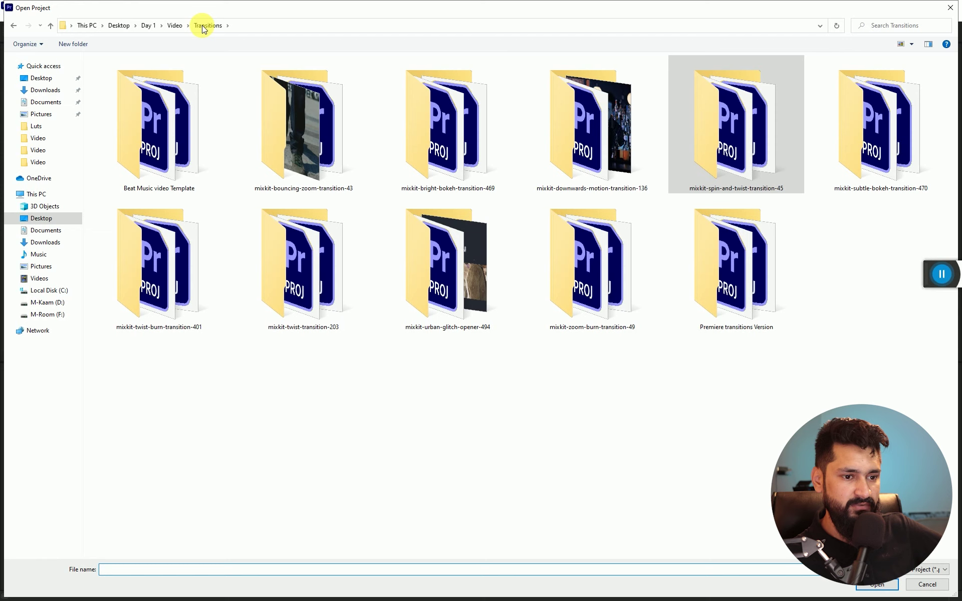
double_click(727, 271)
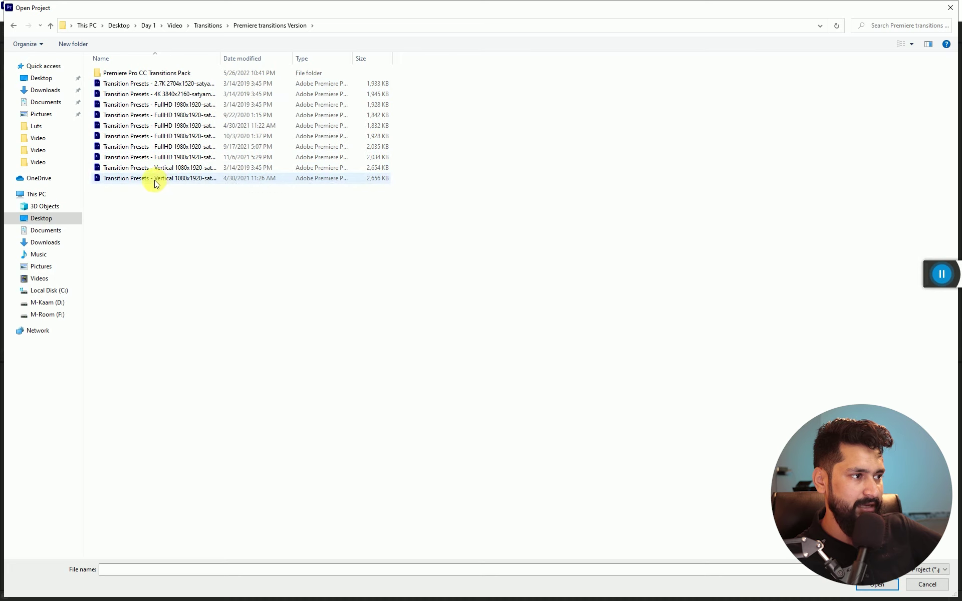
double_click(142, 158)
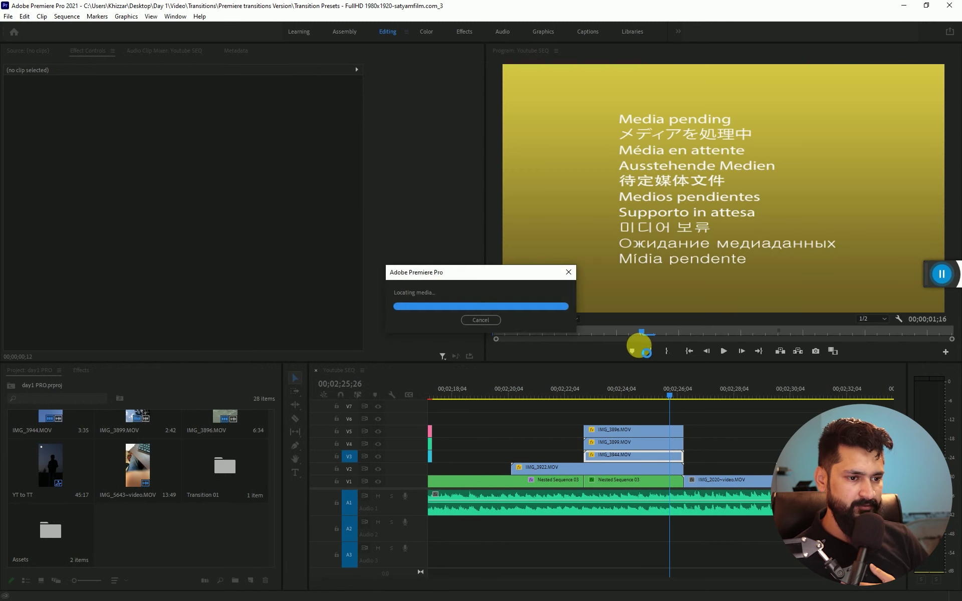
click(630, 405)
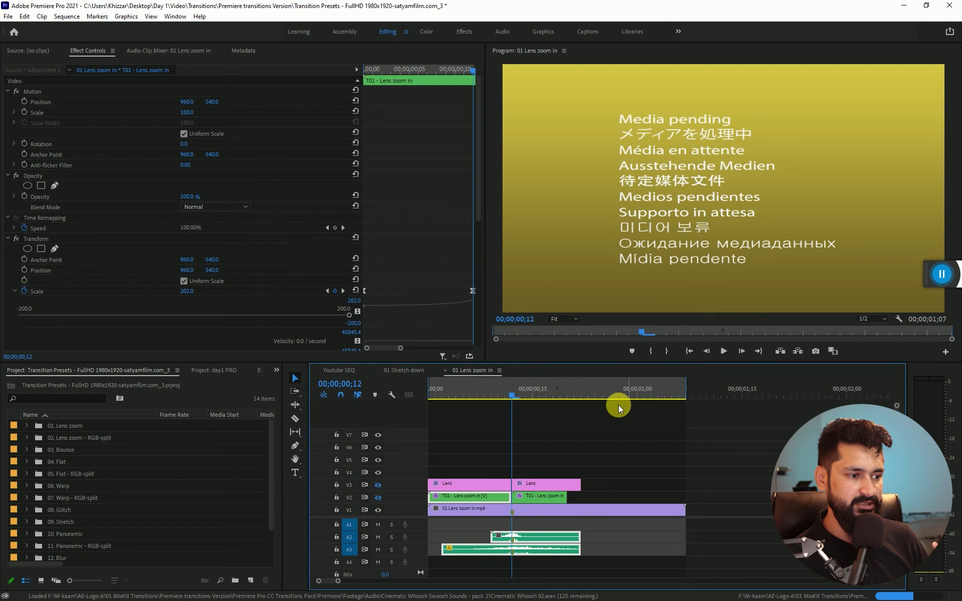
Scrub the 01 Lens zoom preview, then display the 14 preset bins as thumbnails.
drag(498, 394, 468, 401)
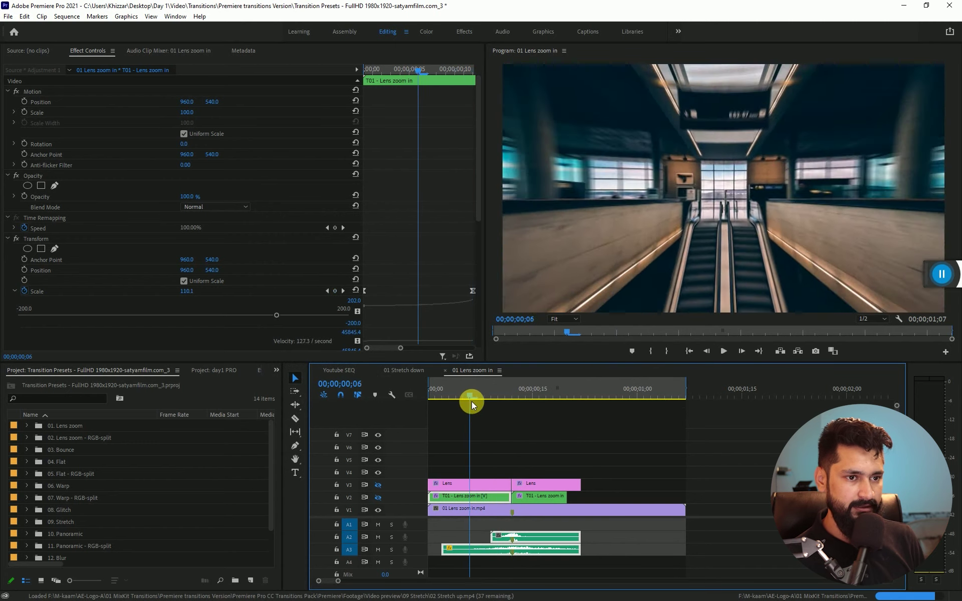
drag(468, 400, 476, 400)
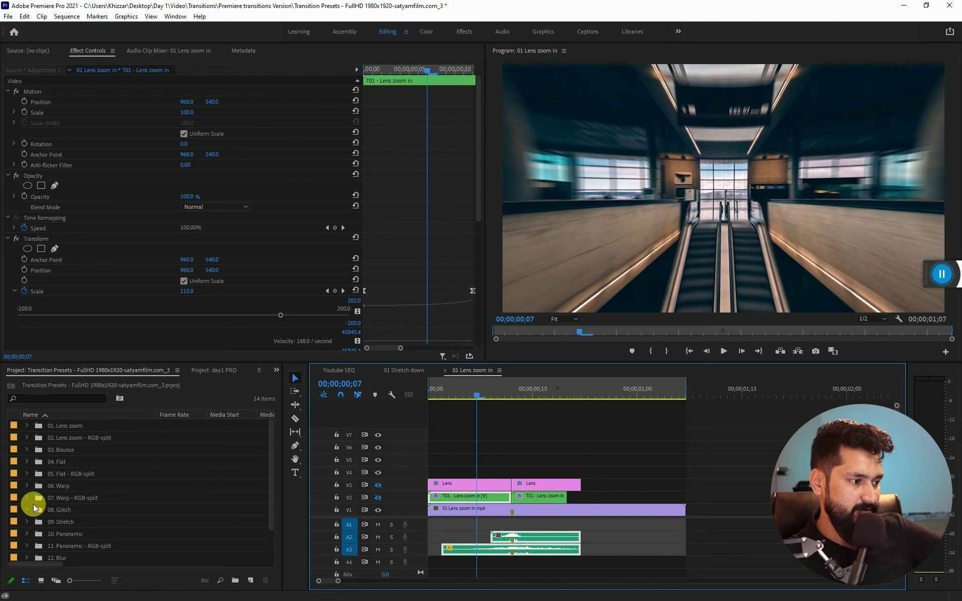
scroll(77, 513, down, 3)
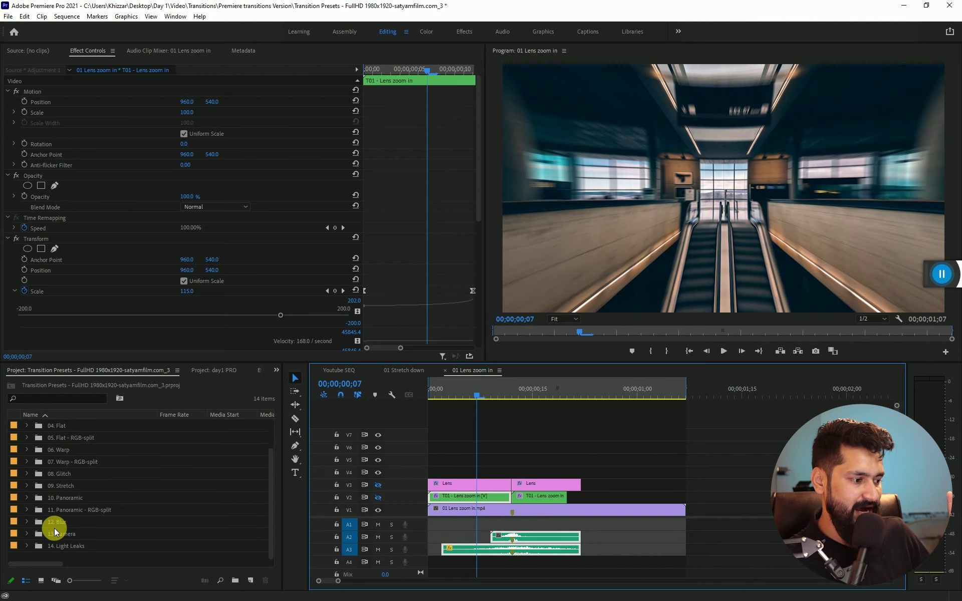
click(41, 582)
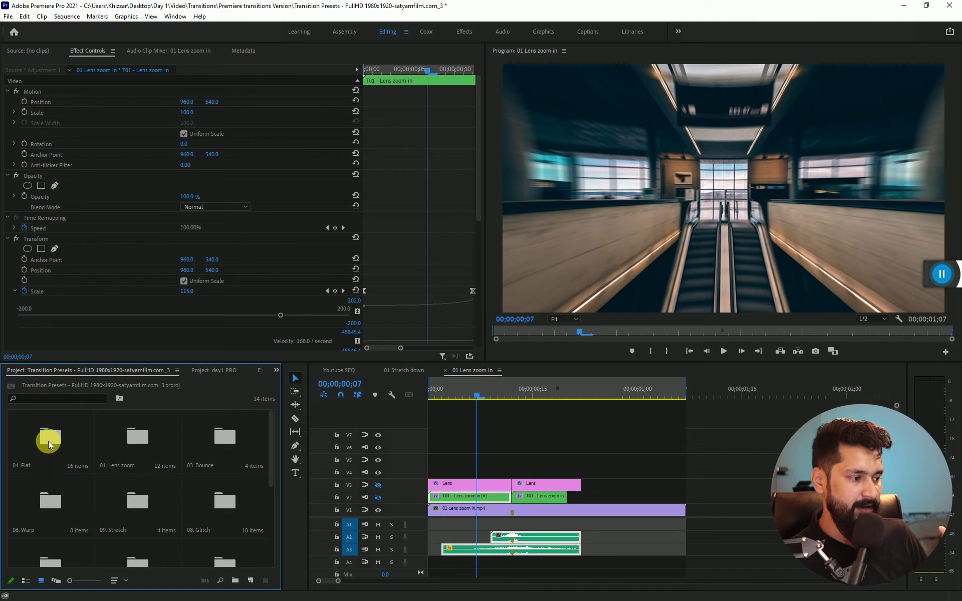
scroll(80, 487, down, 3)
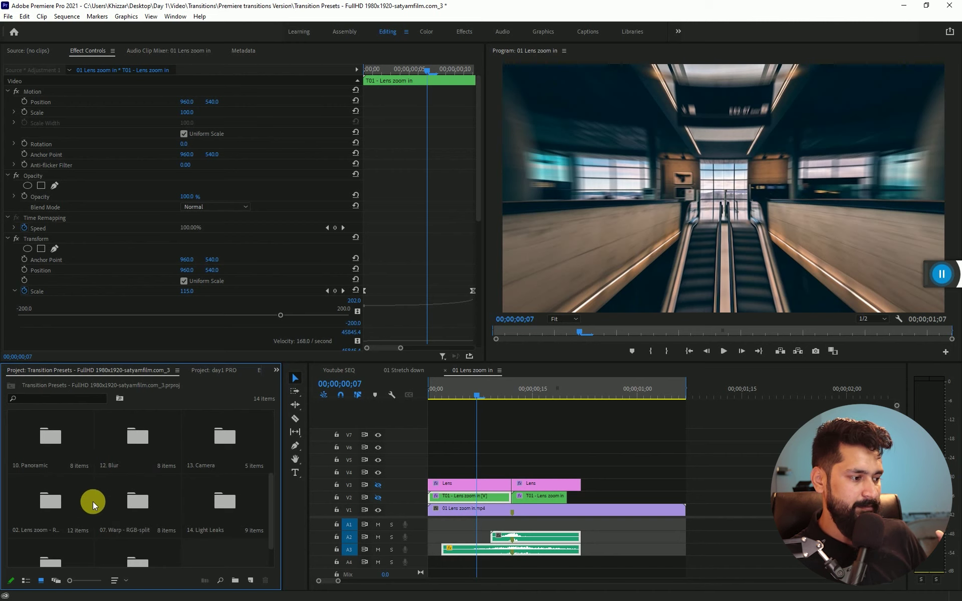
Open 09 Lens RGB zoom out - right from the 02. Lens zoom - RGB-split bin and scrub it.
double_click(46, 499)
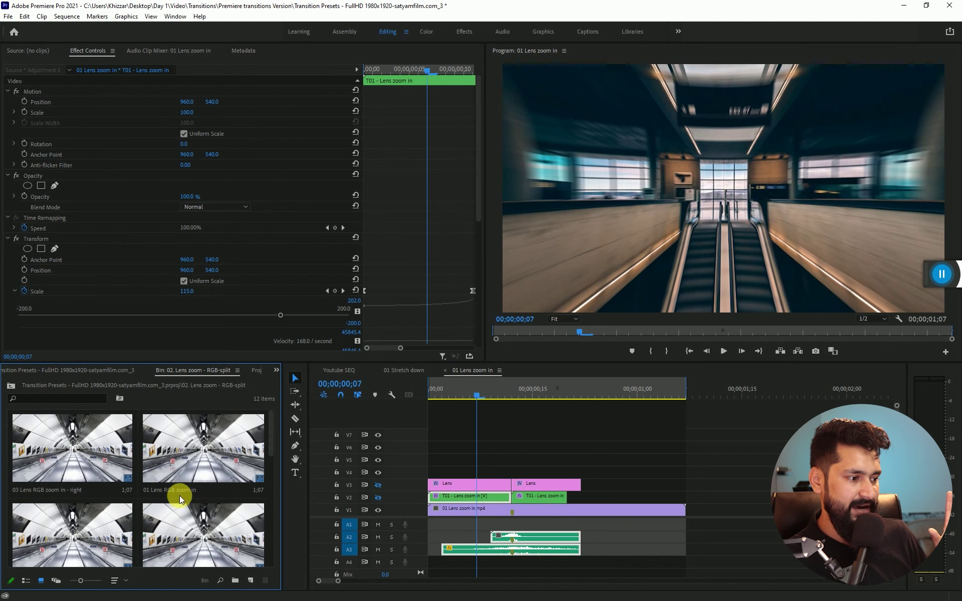
scroll(107, 520, down, 2)
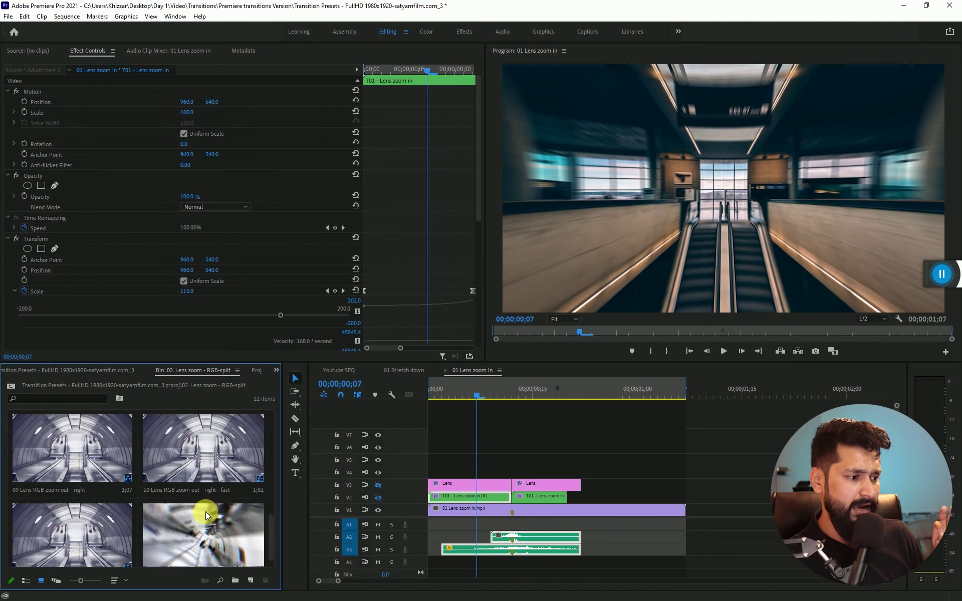
scroll(216, 513, down, 1)
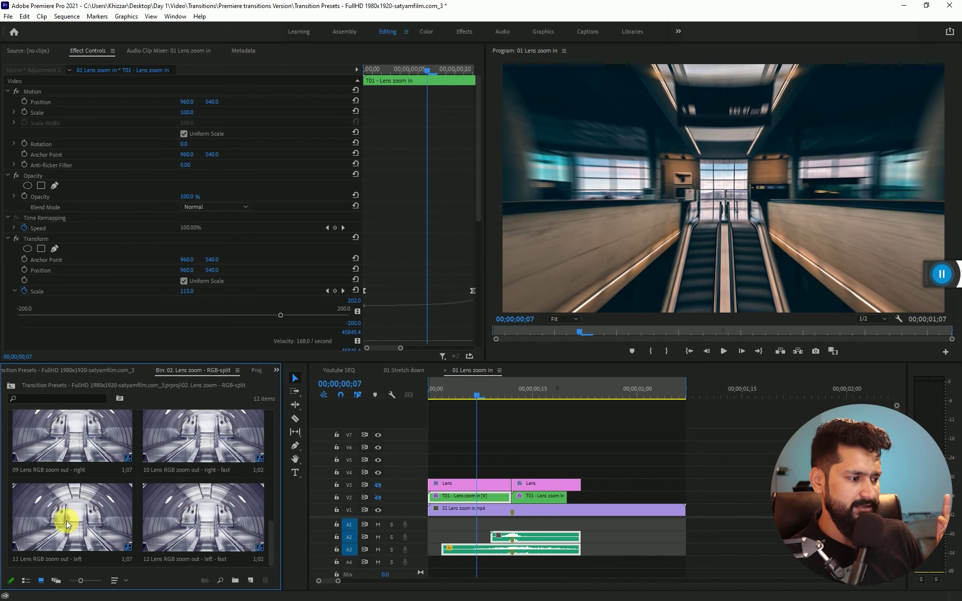
double_click(64, 439)
mouse_move(463, 393)
mouse_down()
mouse_move(498, 393)
mouse_move(459, 396)
mouse_up()
click(378, 497)
Toggle the V3/V4 layers and scrub the preset to inspect each layer's contribution.
click(378, 486)
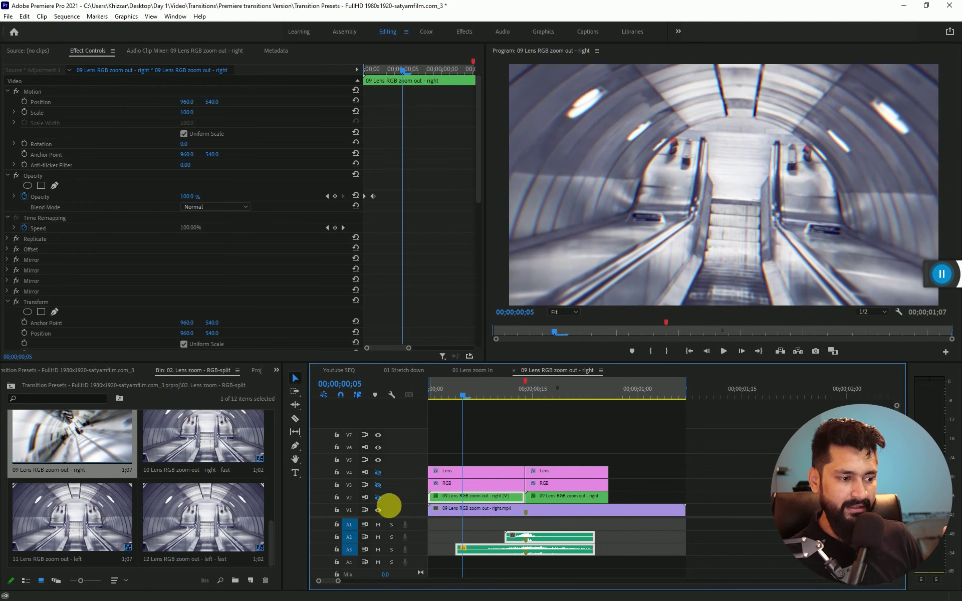
click(378, 497)
drag(431, 400, 515, 400)
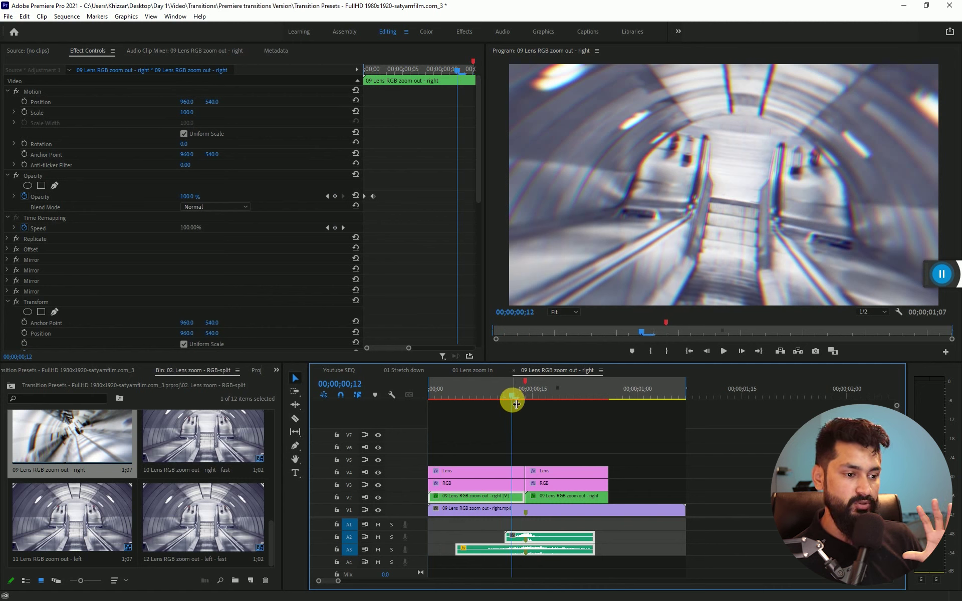
drag(467, 396, 463, 396)
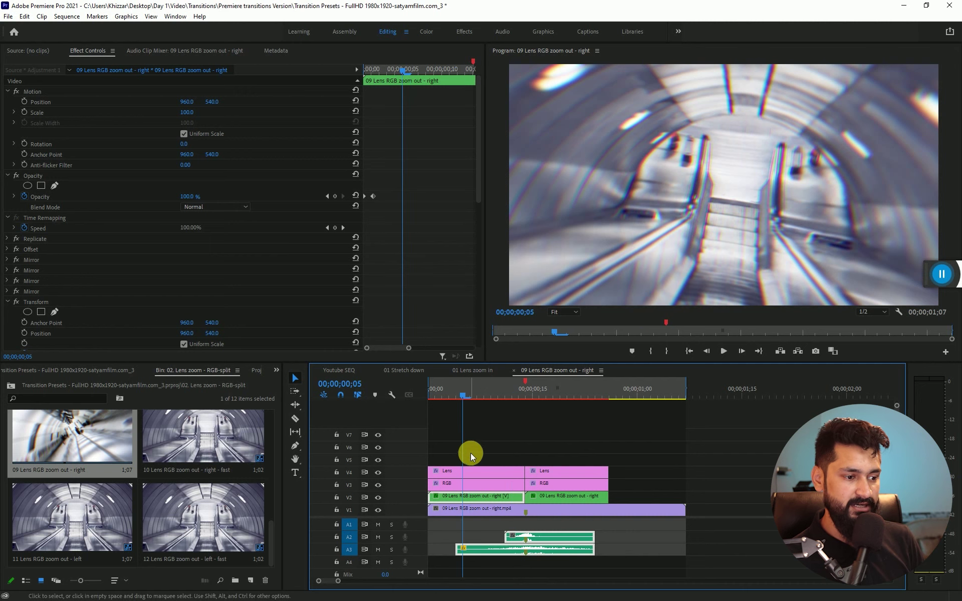
click(474, 395)
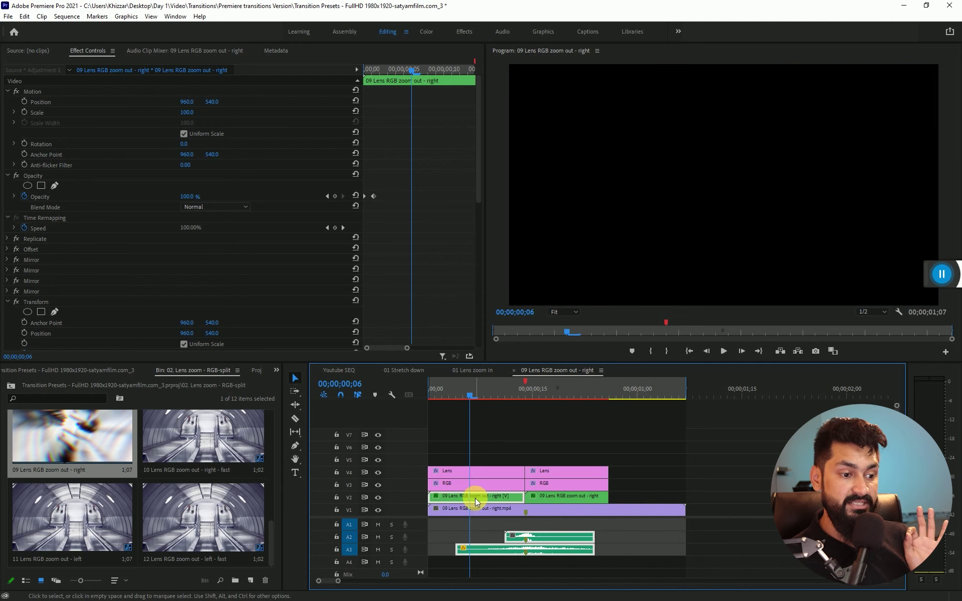
click(555, 498)
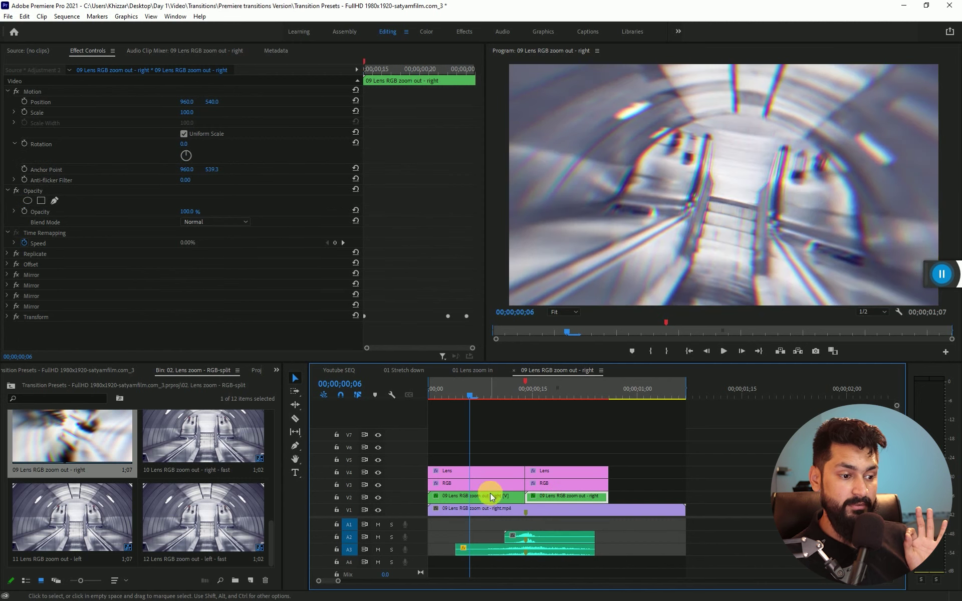
click(490, 495)
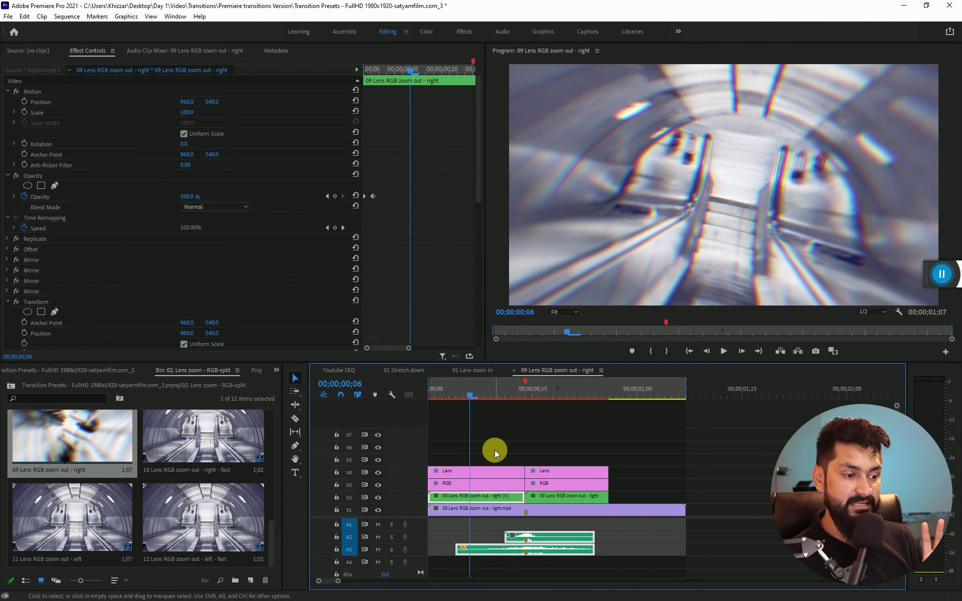
click(495, 450)
Select all stacked transition clips on V2–V4 with their A2–A3 audio and copy them.
drag(489, 443, 557, 499)
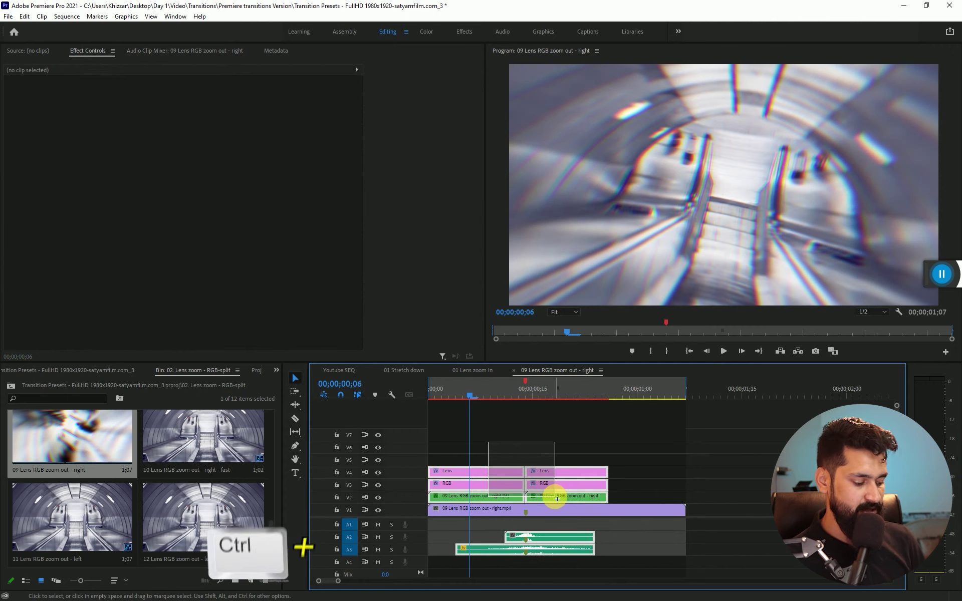
key(ctrl+c)
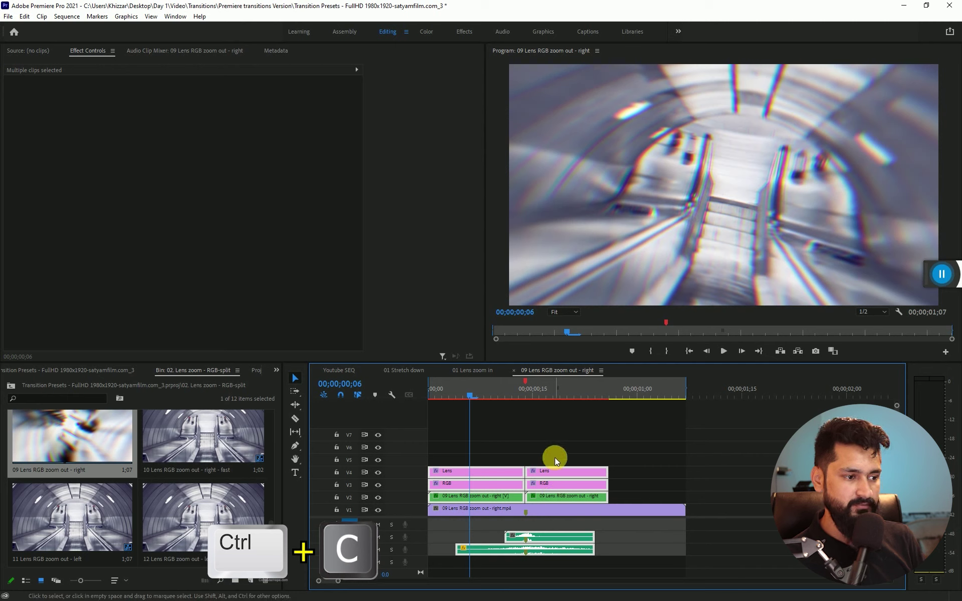
click(348, 371)
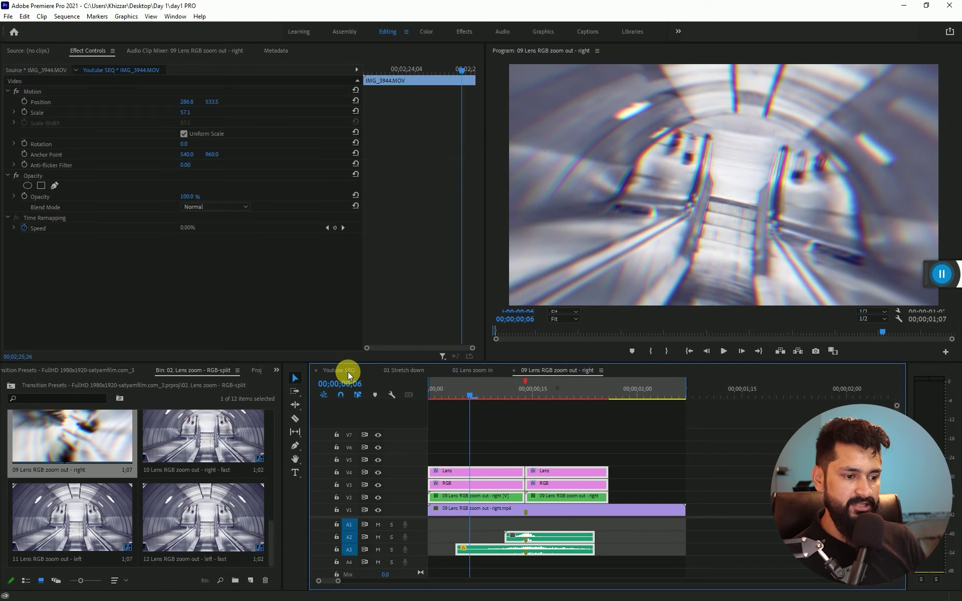
Paste the RGB zoom-out clips at 02;33;17 in Youtube SEQ, inspect them, then undo the paste.
scroll(715, 425, down, 3)
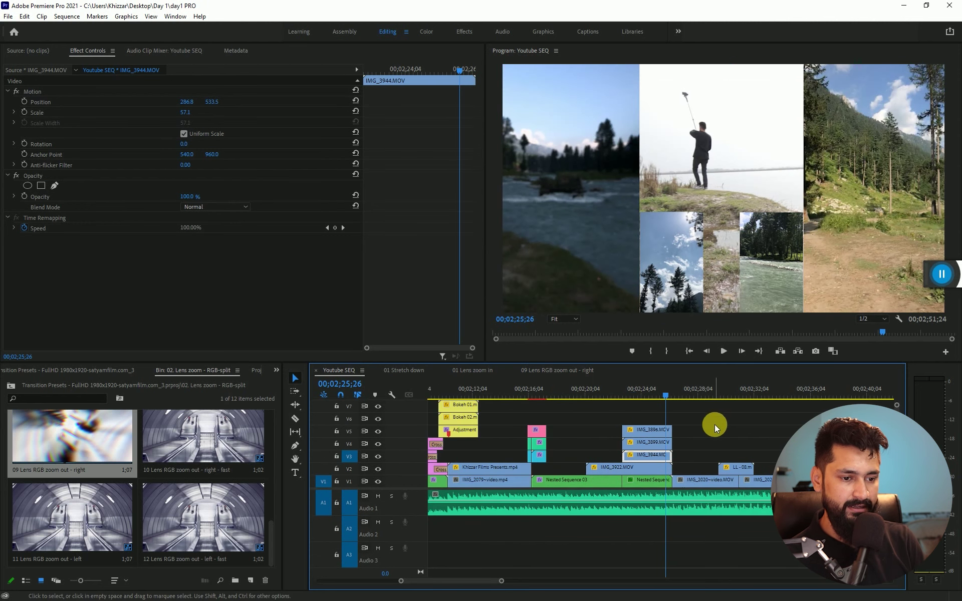
click(715, 395)
click(675, 395)
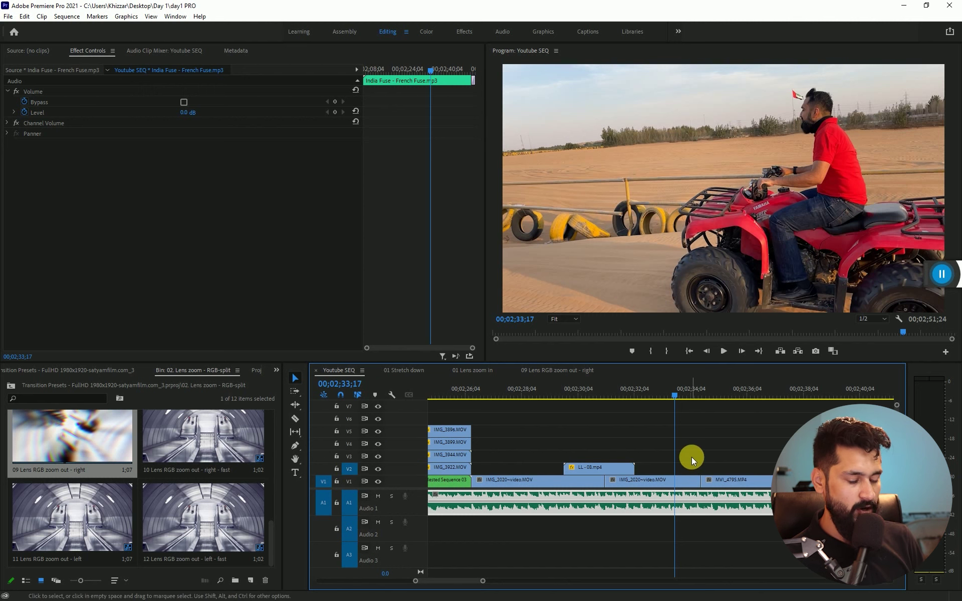
key(ctrl+v)
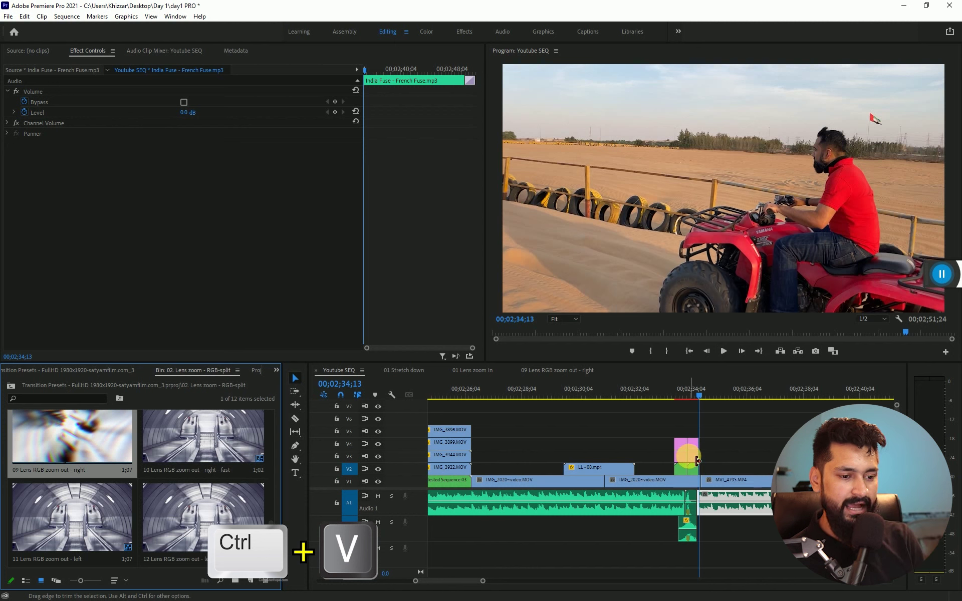
click(692, 396)
scroll(673, 504, up, 5)
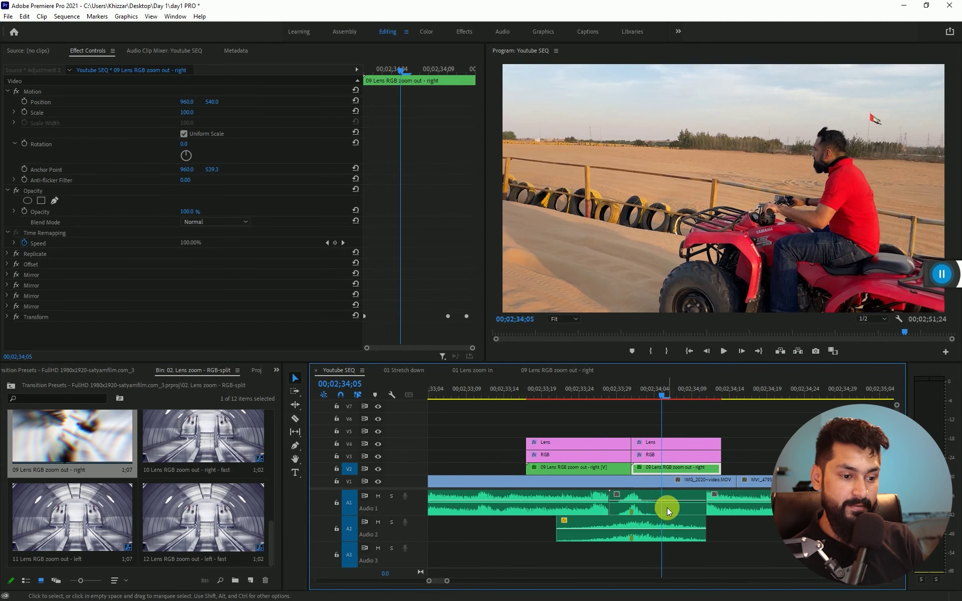
click(670, 511)
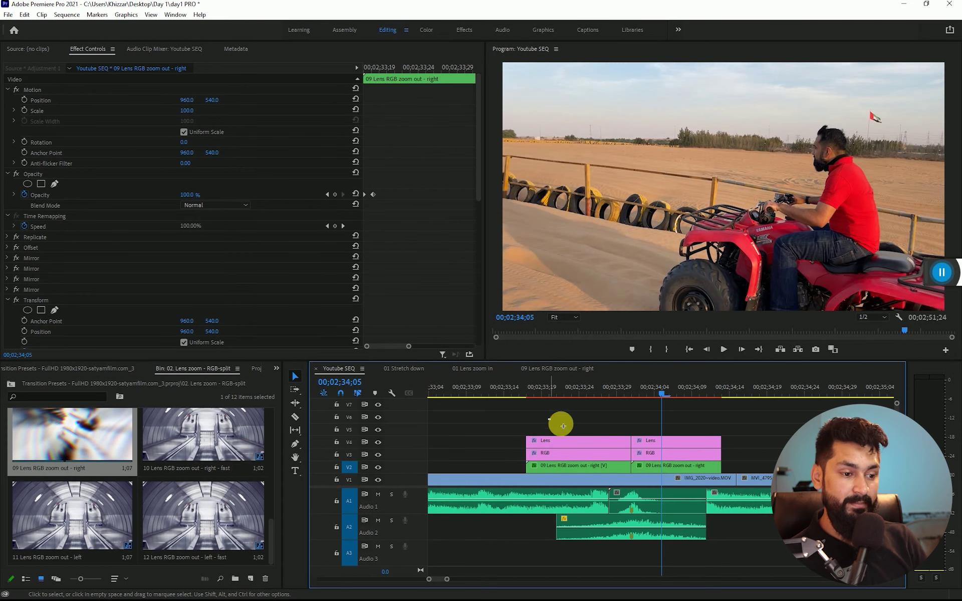
click(551, 420)
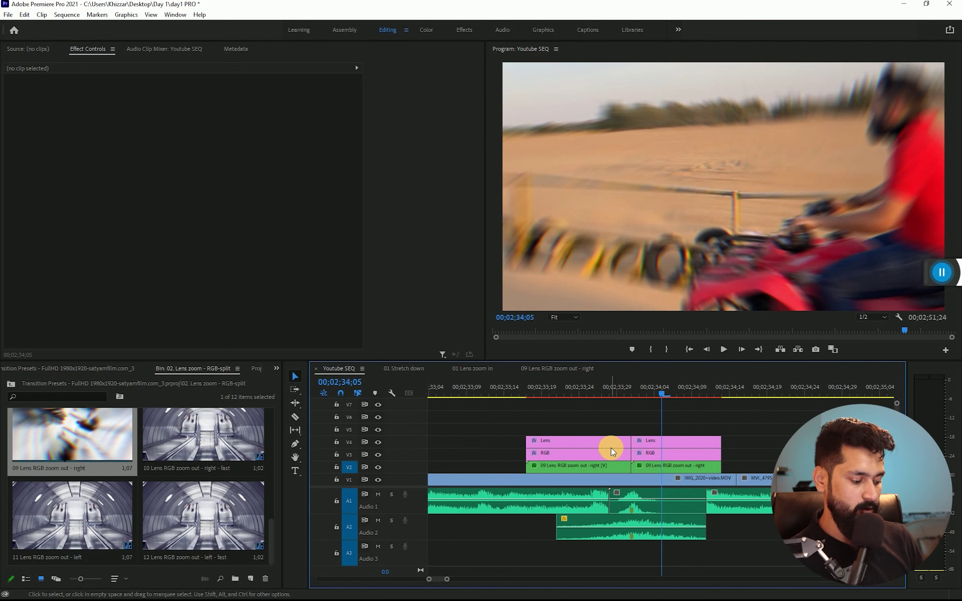
key(ctrl+z)
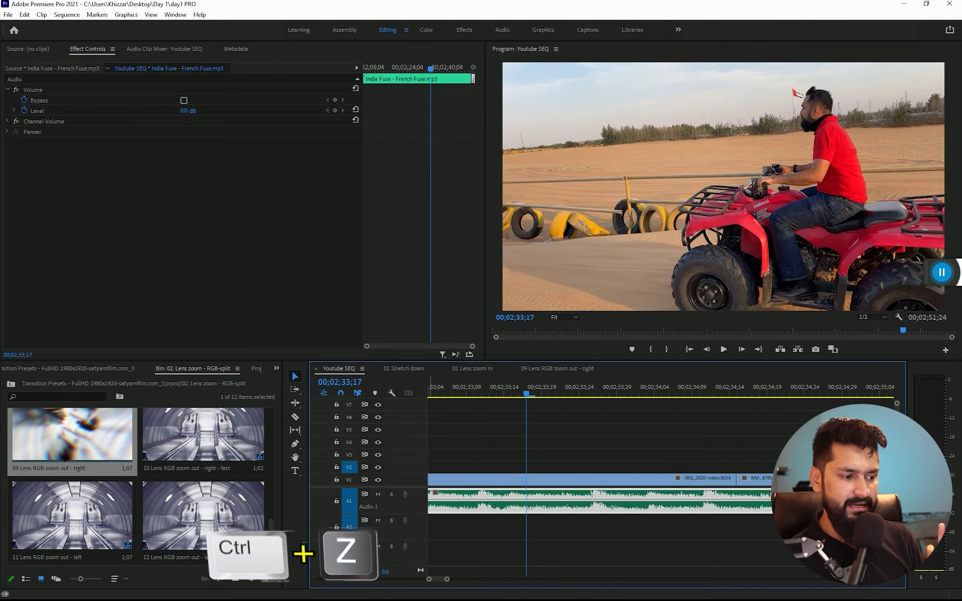
Target tracks A3 and V2 and paste the lens RGB transition clips at 02;33;07.
click(347, 530)
click(348, 529)
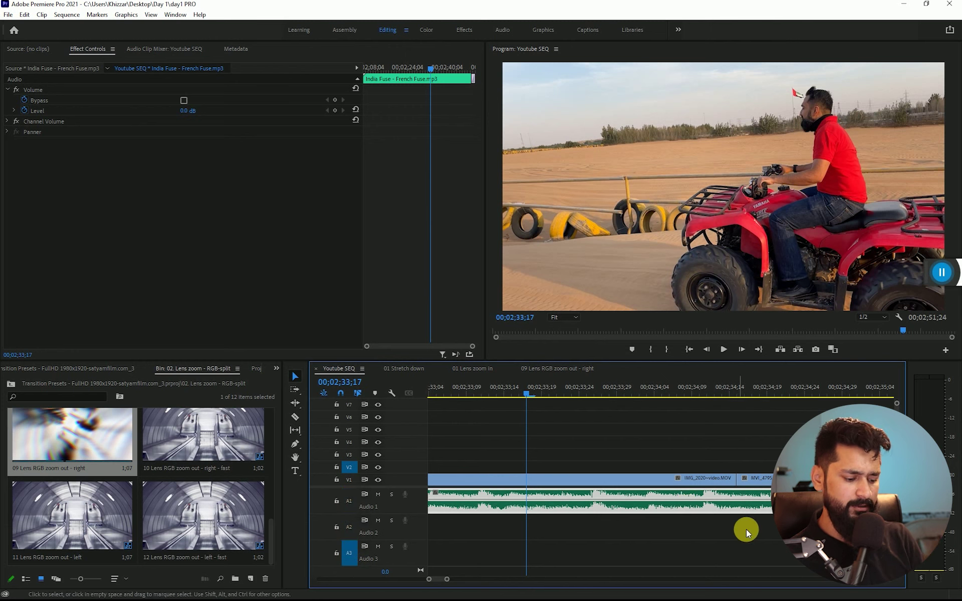
scroll(753, 528, down, 6)
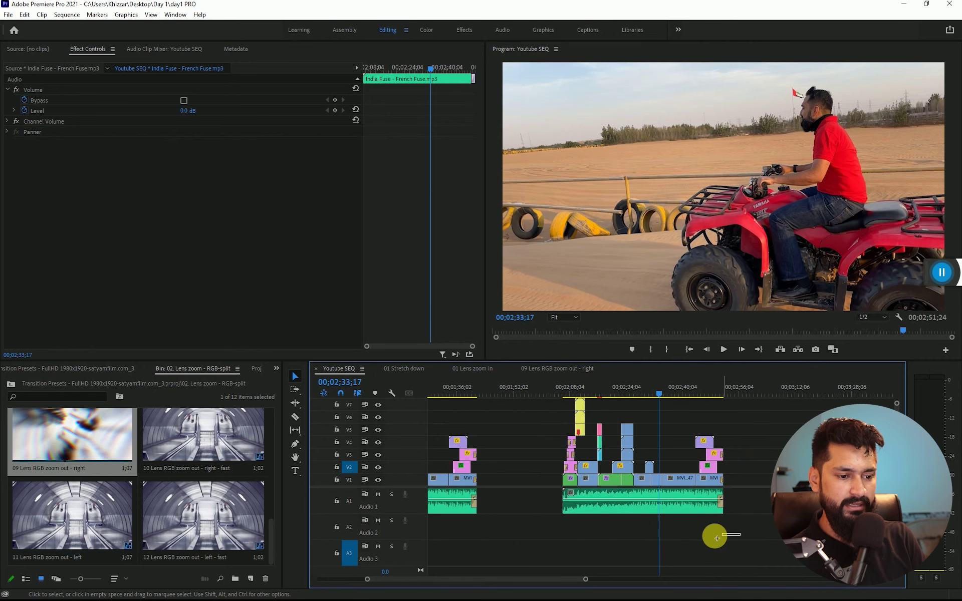
scroll(638, 509, up, 3)
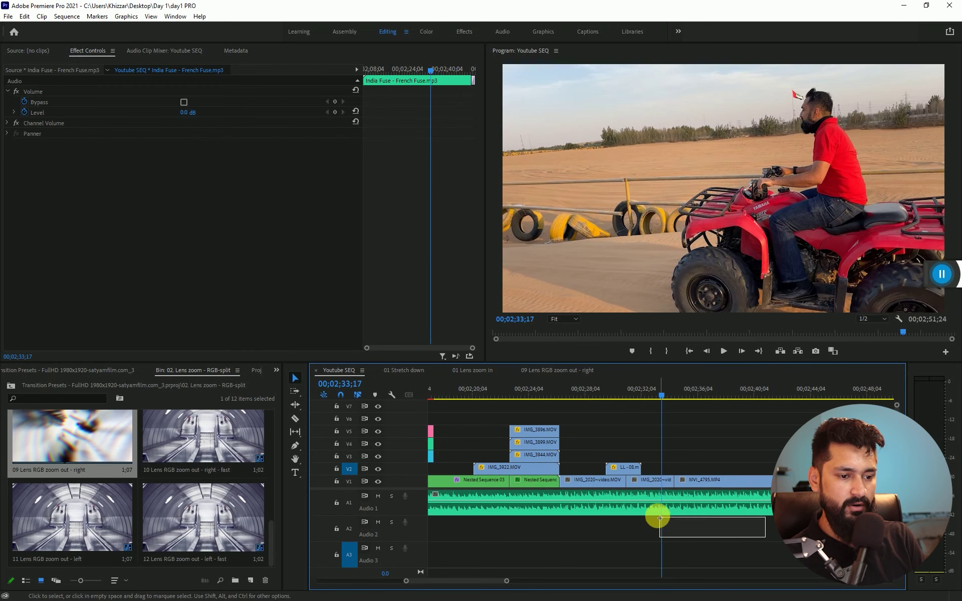
scroll(649, 507, up, 3)
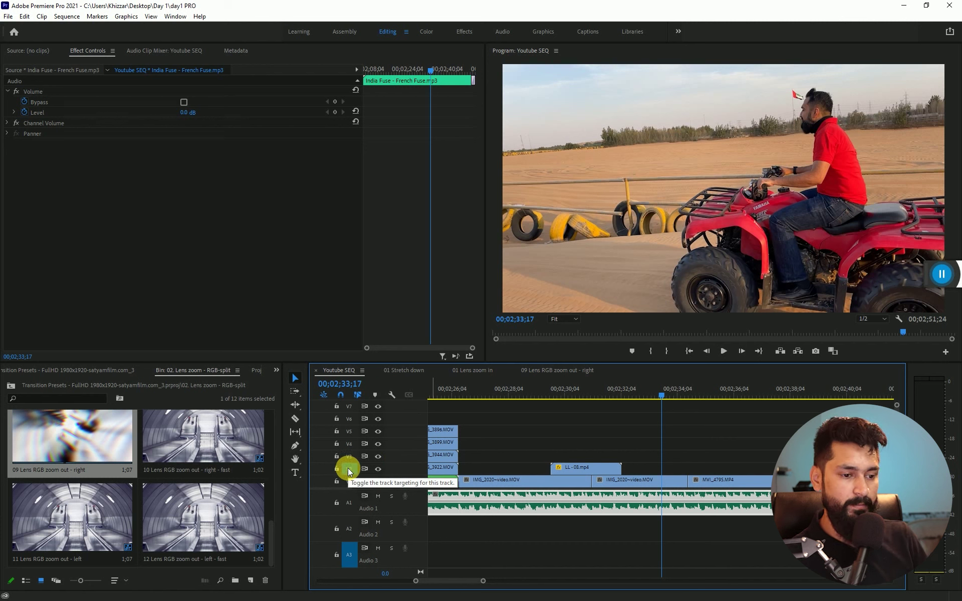
click(652, 390)
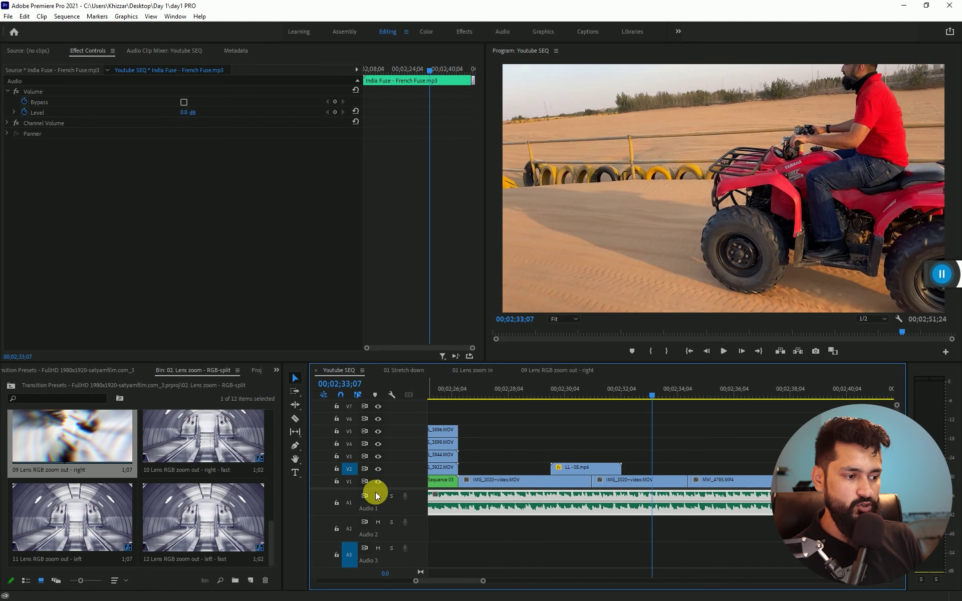
click(349, 470)
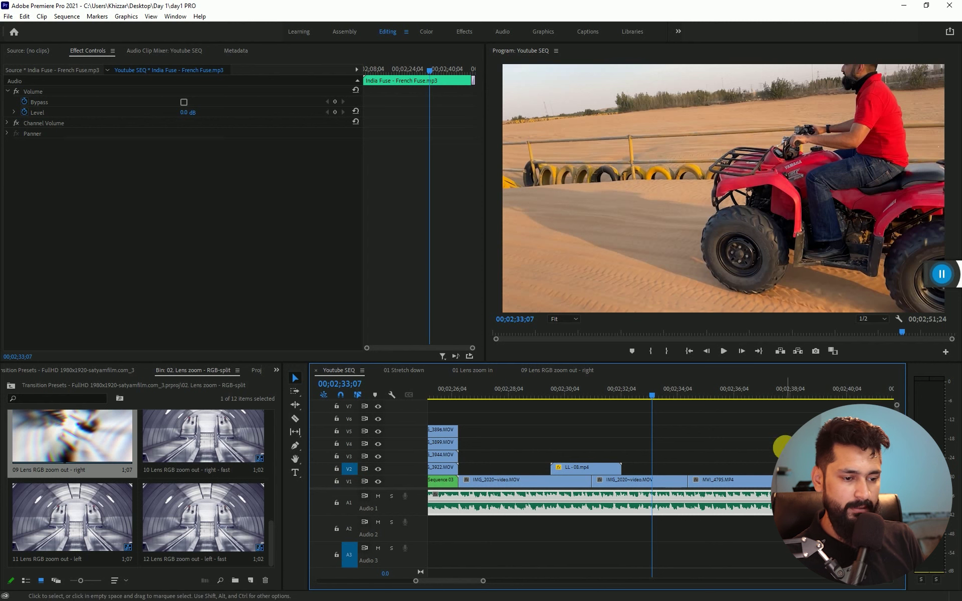
key(ctrl+v)
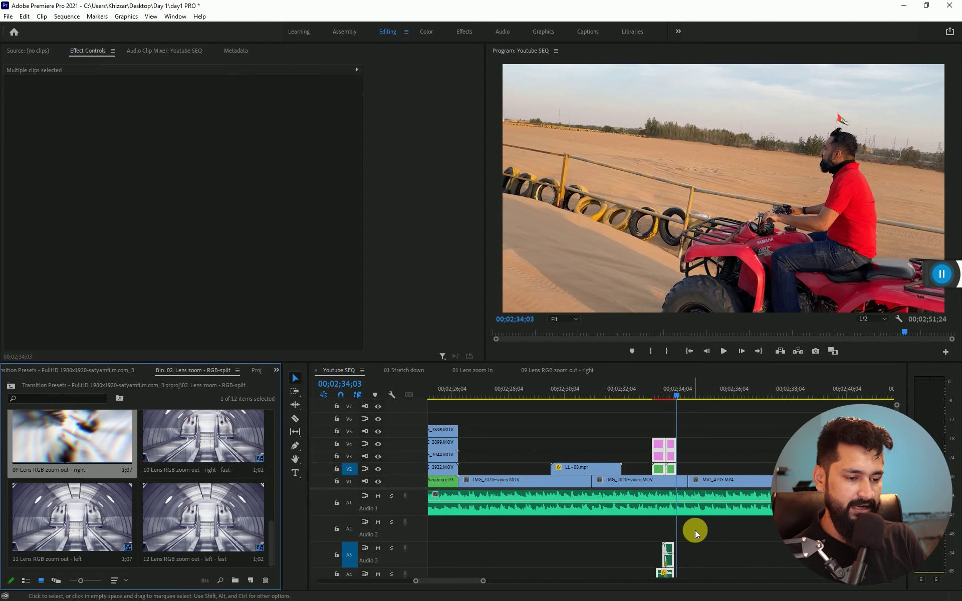
Marquee-select the V2–V4 clips and A3/A4 sound effects and slide them onto the MVI_4795.MP4 cut.
click(693, 528)
scroll(694, 527, up, 3)
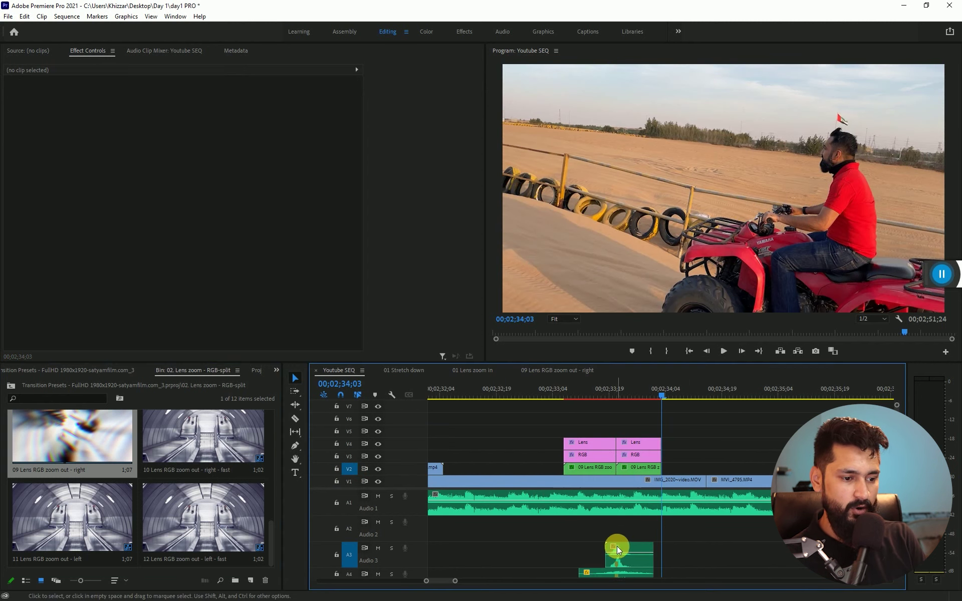
mouse_move(594, 422)
mouse_down()
mouse_move(634, 462)
mouse_move(726, 478)
mouse_up()
drag(696, 399, 649, 400)
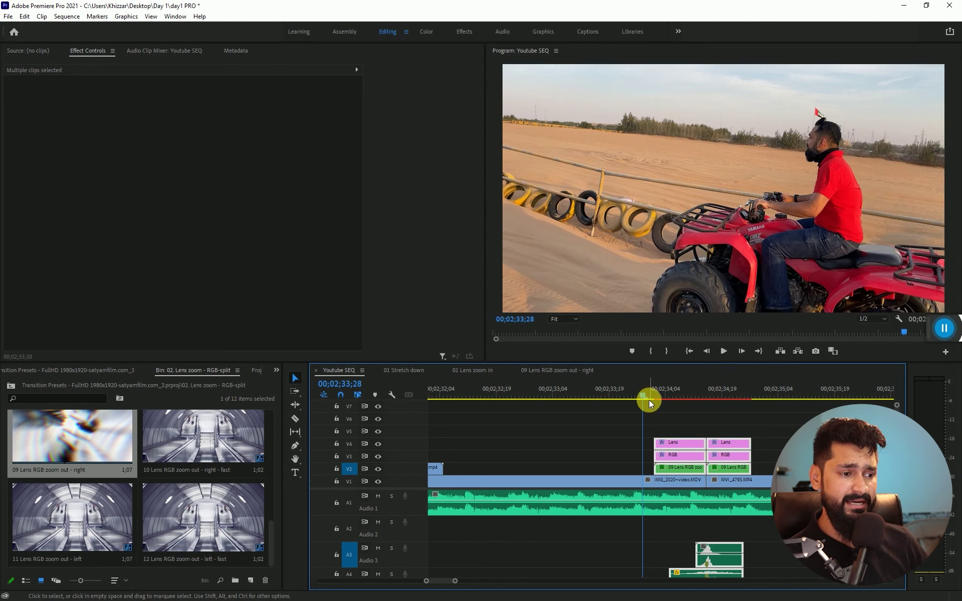
Set playback resolution to 1/4 and render previews of the transition section.
click(872, 319)
click(873, 353)
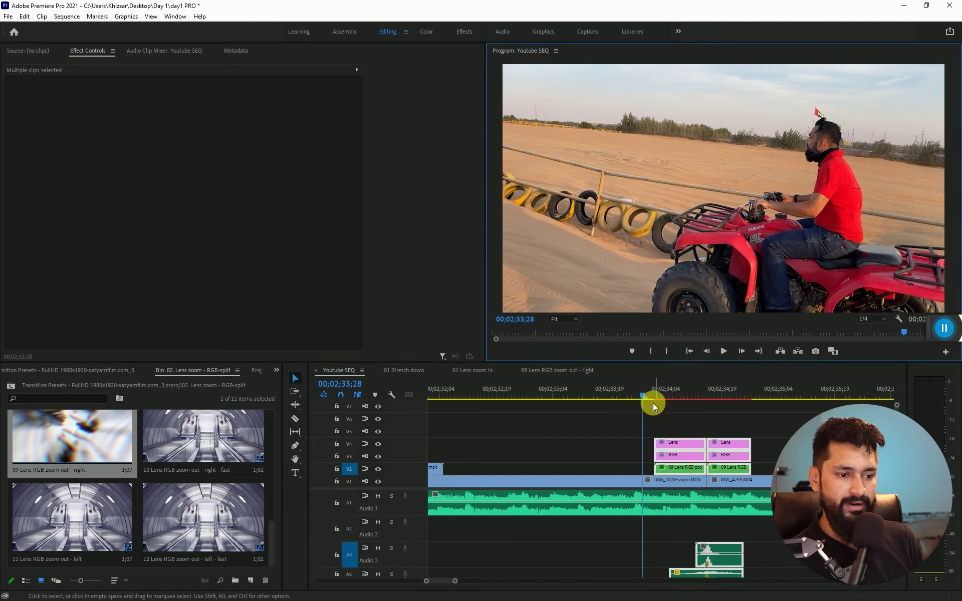
drag(648, 396, 633, 396)
click(643, 411)
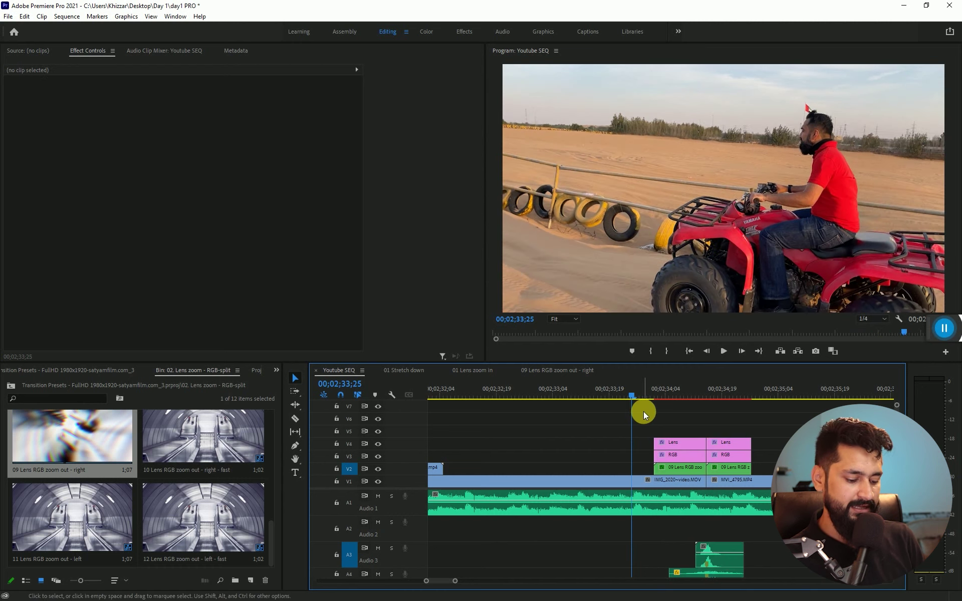
key(Return)
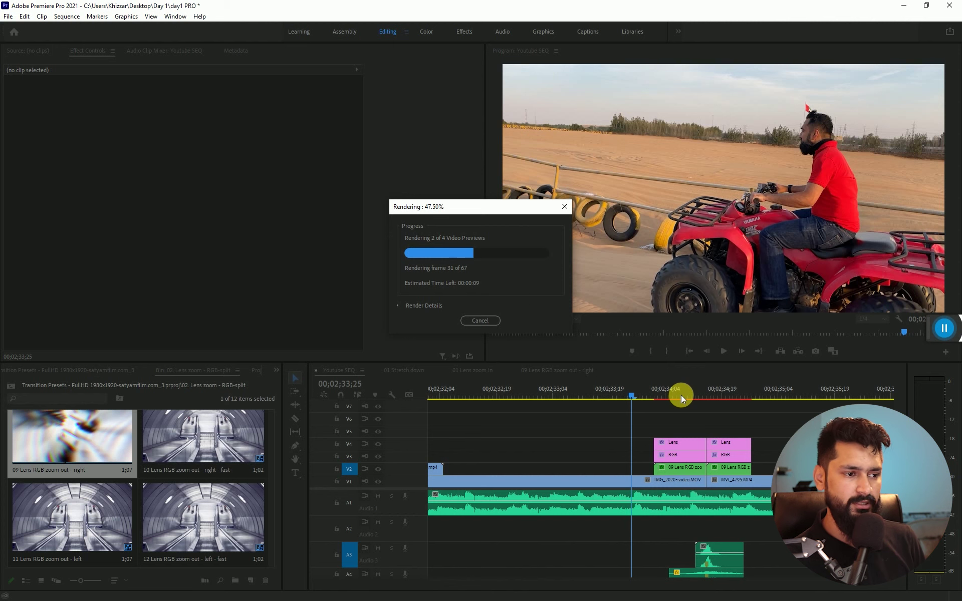
Play back the transition and save the project.
click(628, 392)
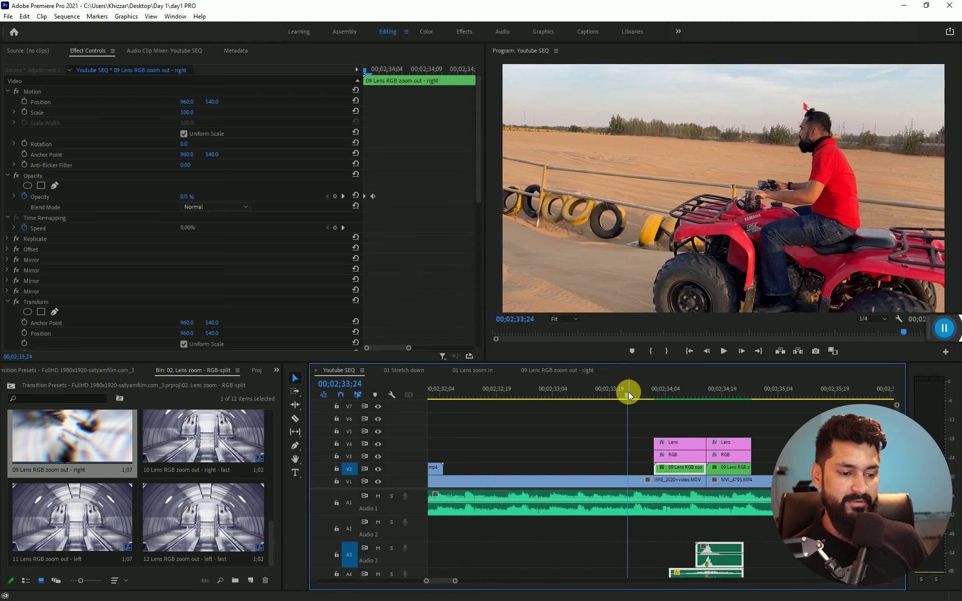
key(space)
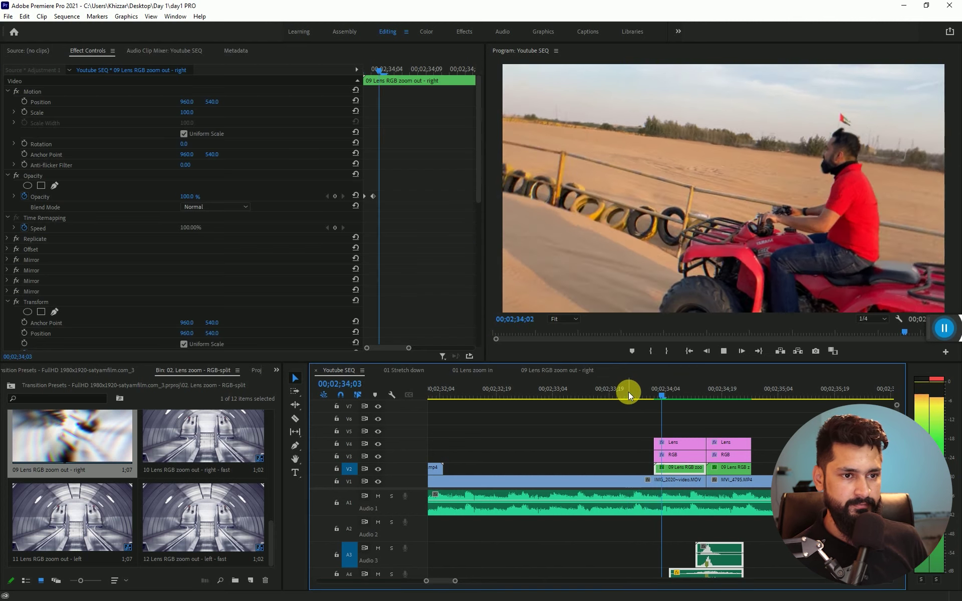
click(638, 382)
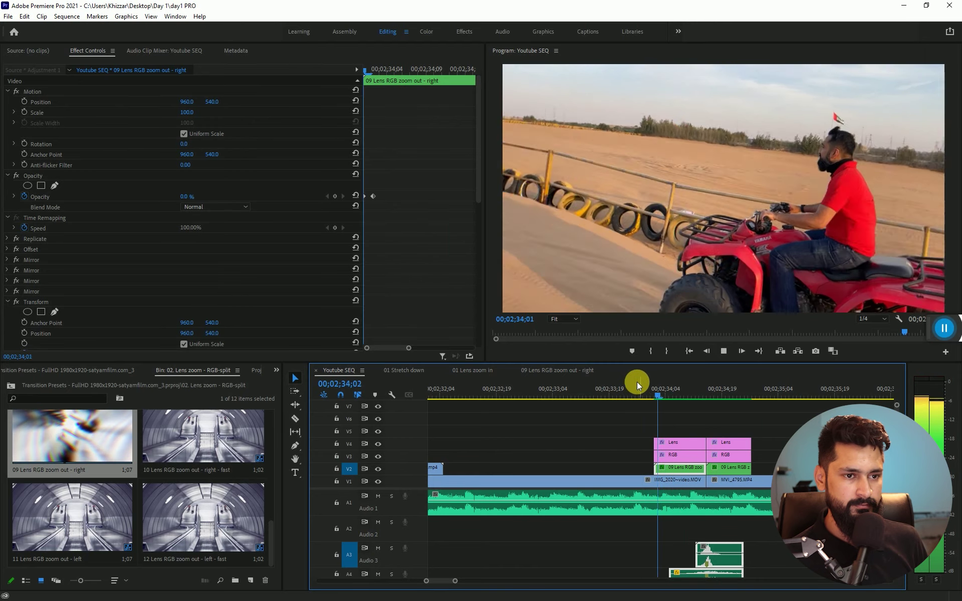
click(630, 380)
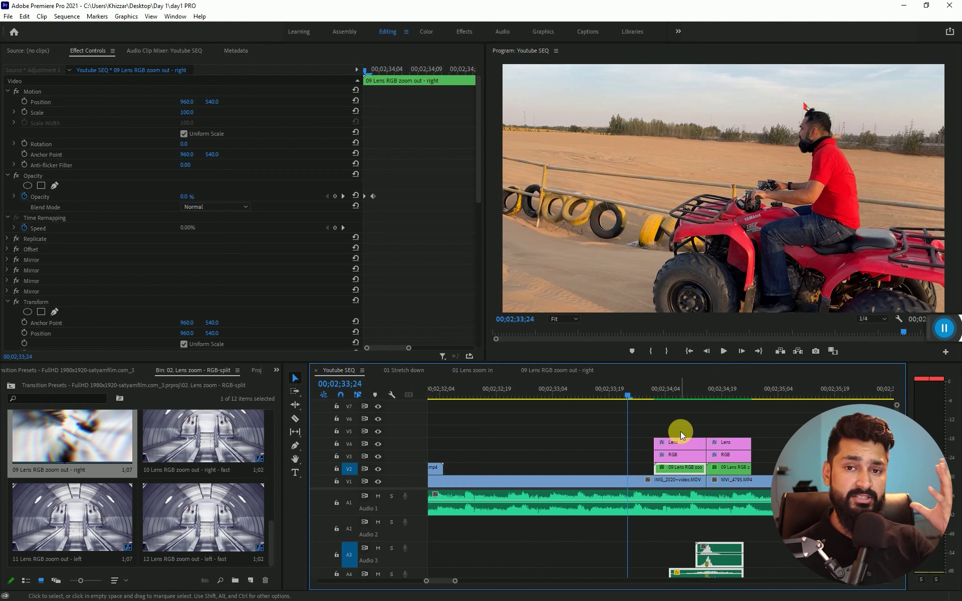
key(ctrl+s)
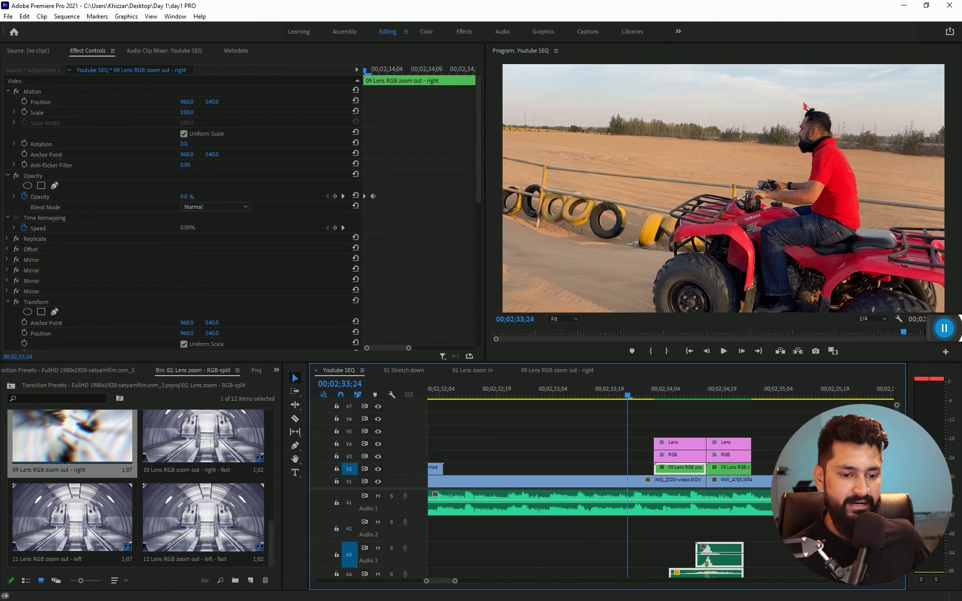
Collapse and re-expand Audio 1, replay the transition and zoom the timeline out.
click(699, 526)
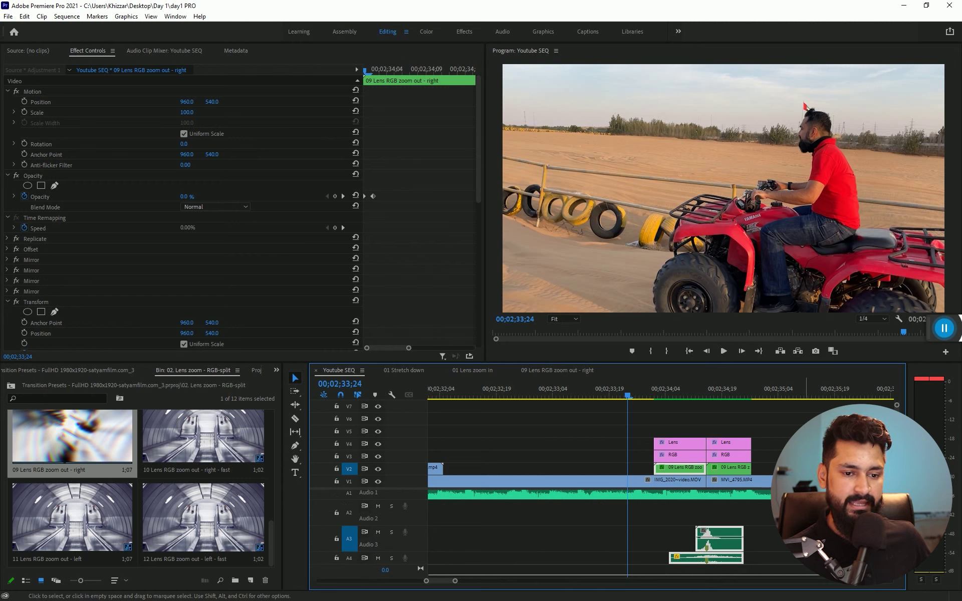
click(753, 455)
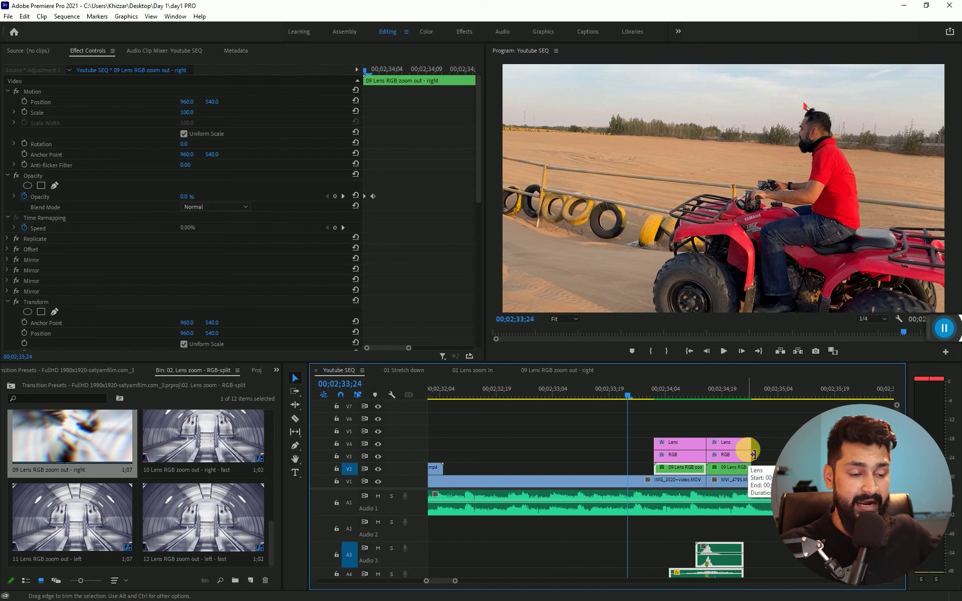
click(593, 399)
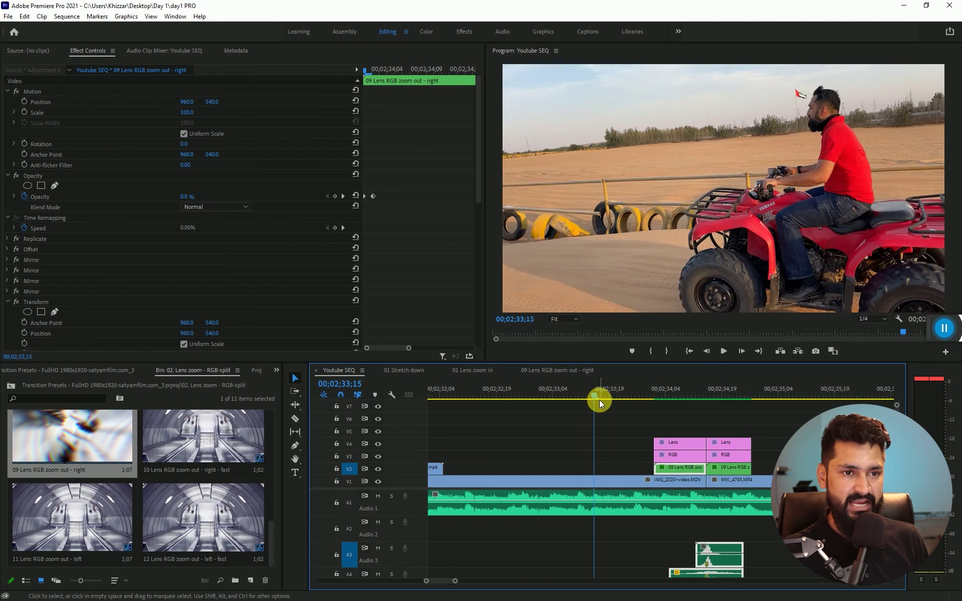
key(space)
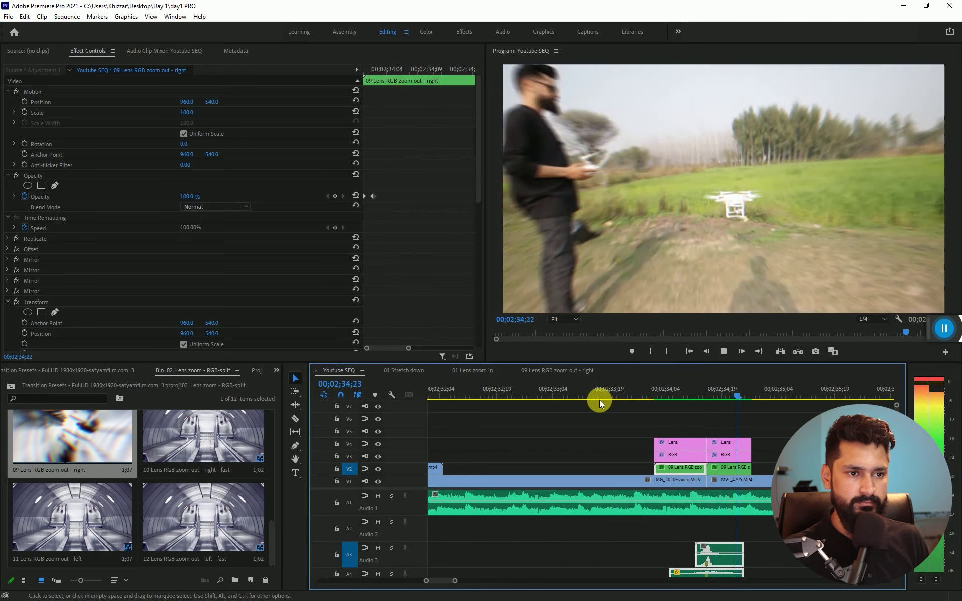
key(minus)
key(minus)
key(minus)
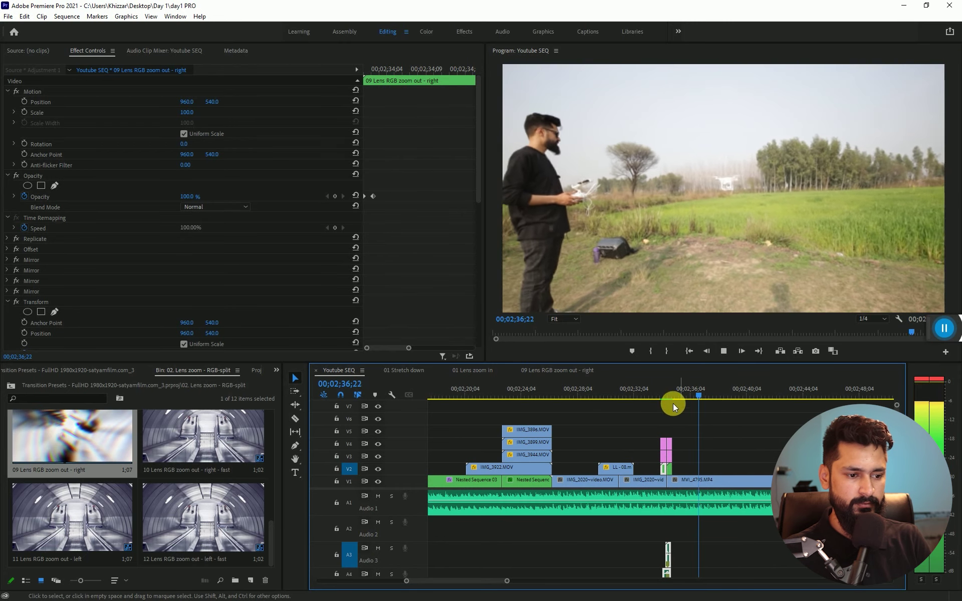
click(785, 386)
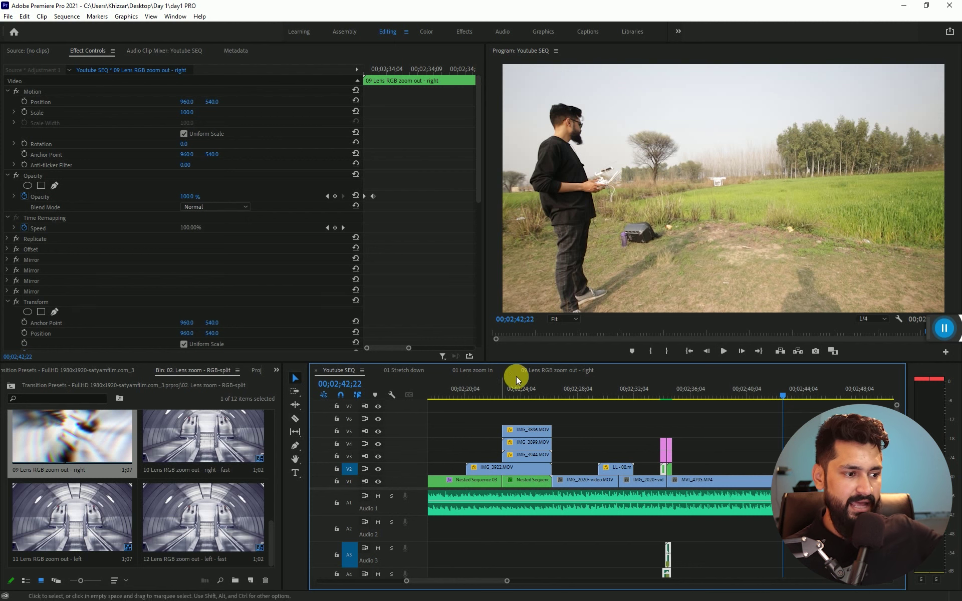
Close the 09 Lens RGB zoom out - right sequence via its panel menu.
click(545, 370)
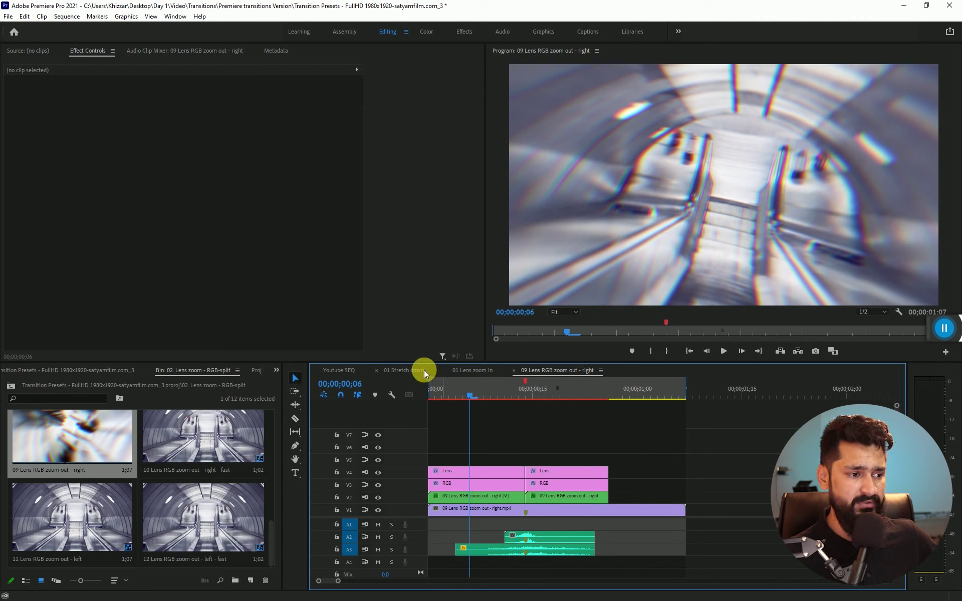
click(602, 371)
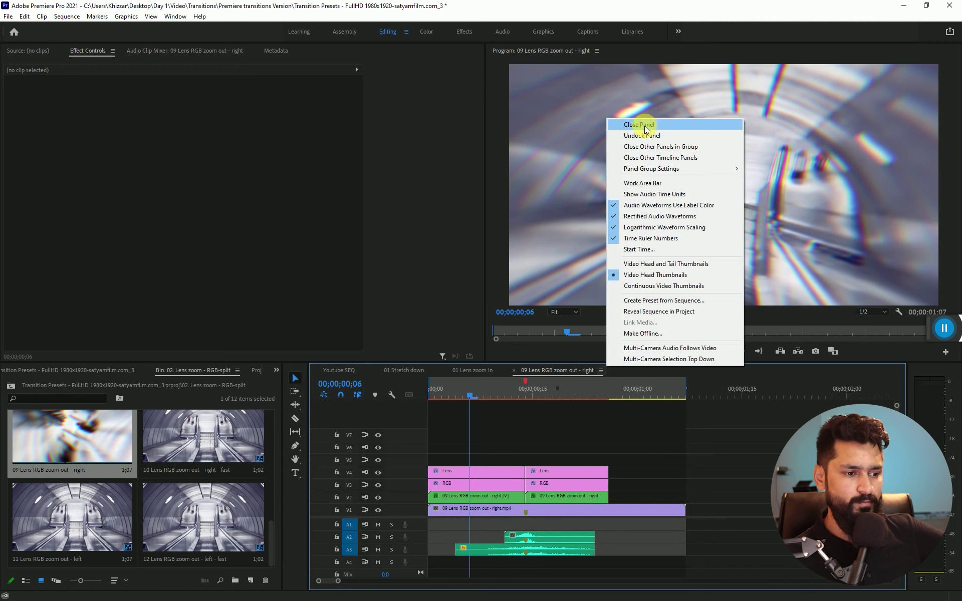
click(646, 129)
click(481, 370)
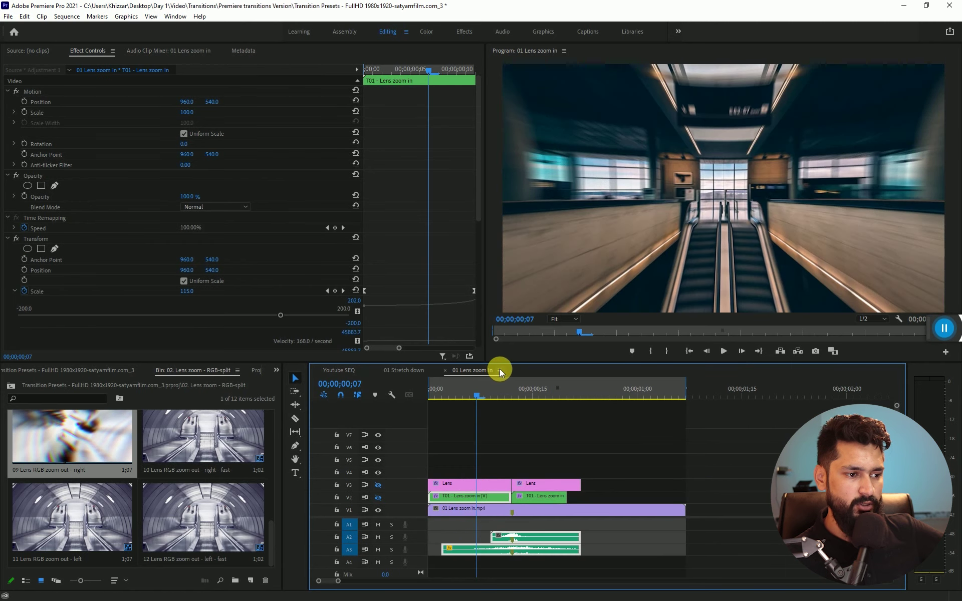
Close the 01 Lens zoom in and 01 Stretch down sequence tabs.
click(500, 369)
click(547, 124)
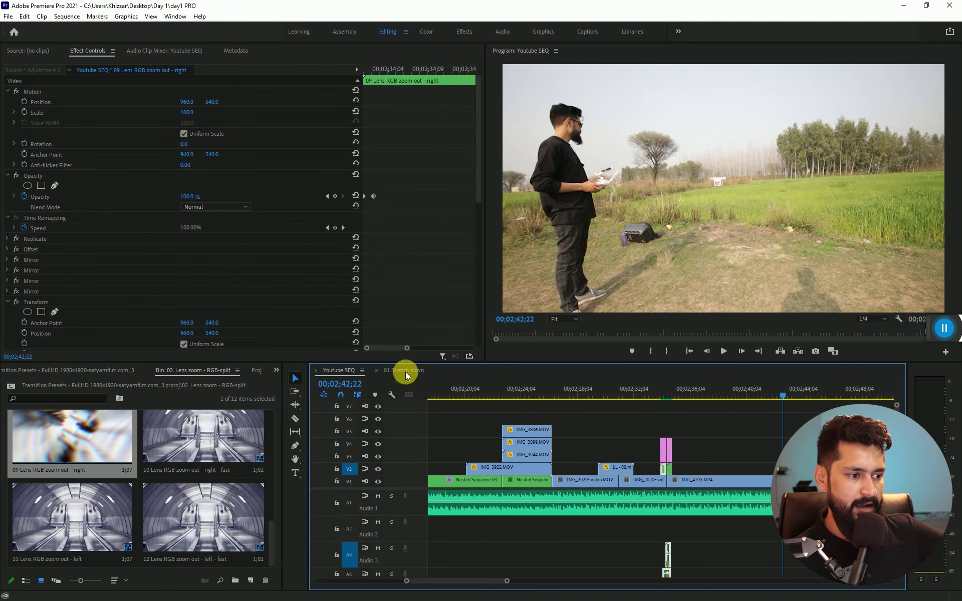
click(405, 371)
click(431, 371)
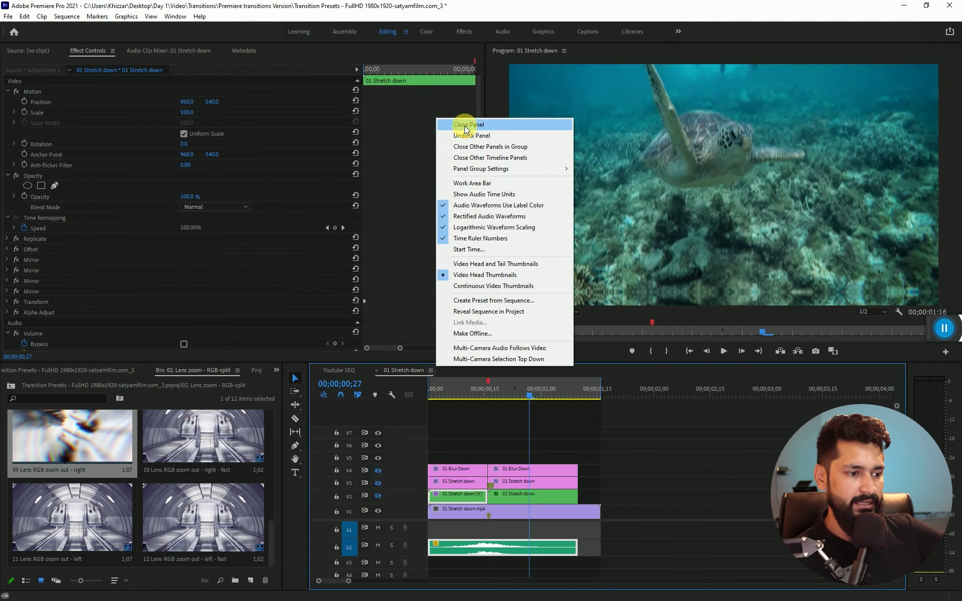
click(465, 126)
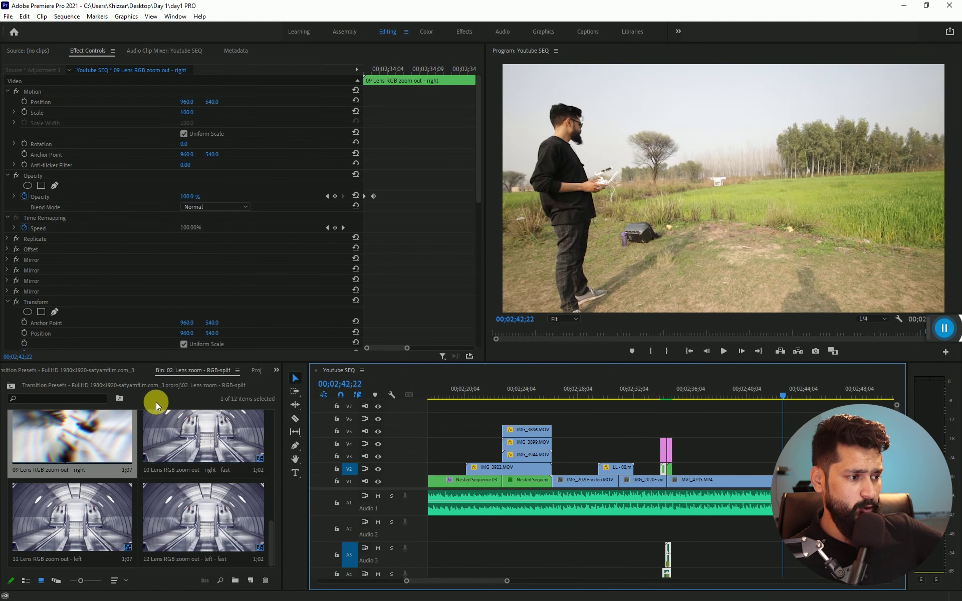
Close the 02. Lens zoom - RGB-split bin with Close Panel.
click(99, 371)
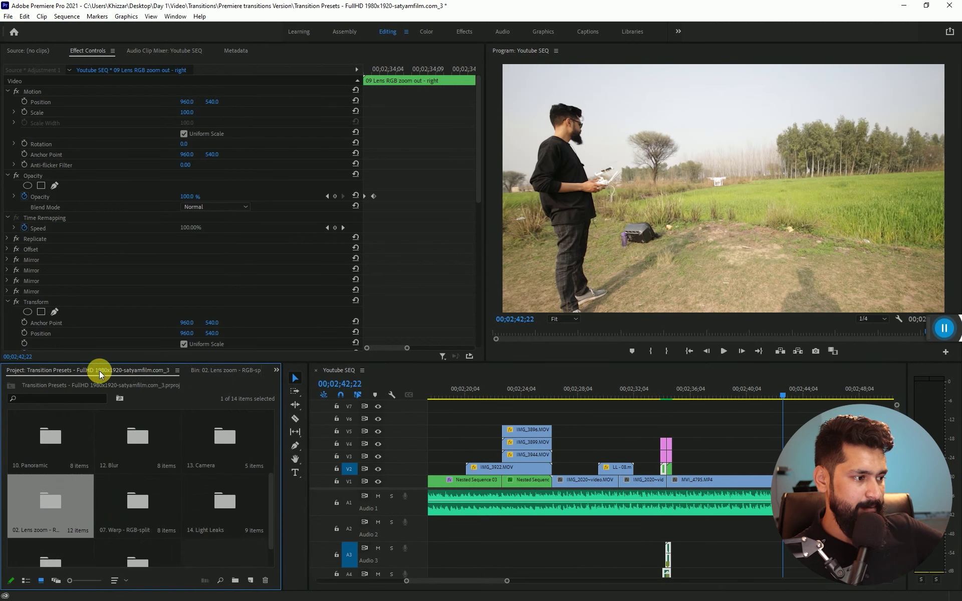
click(213, 370)
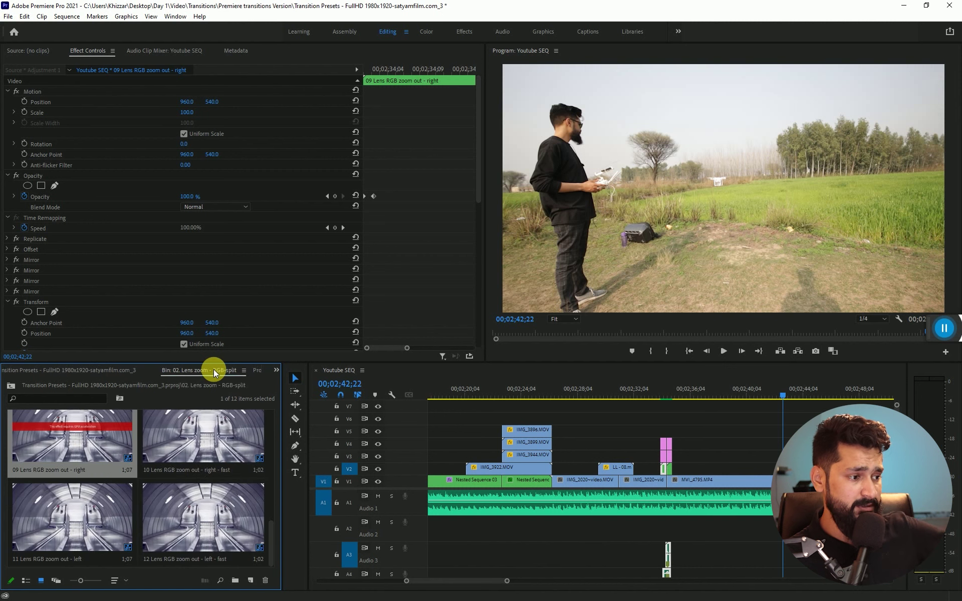
click(236, 371)
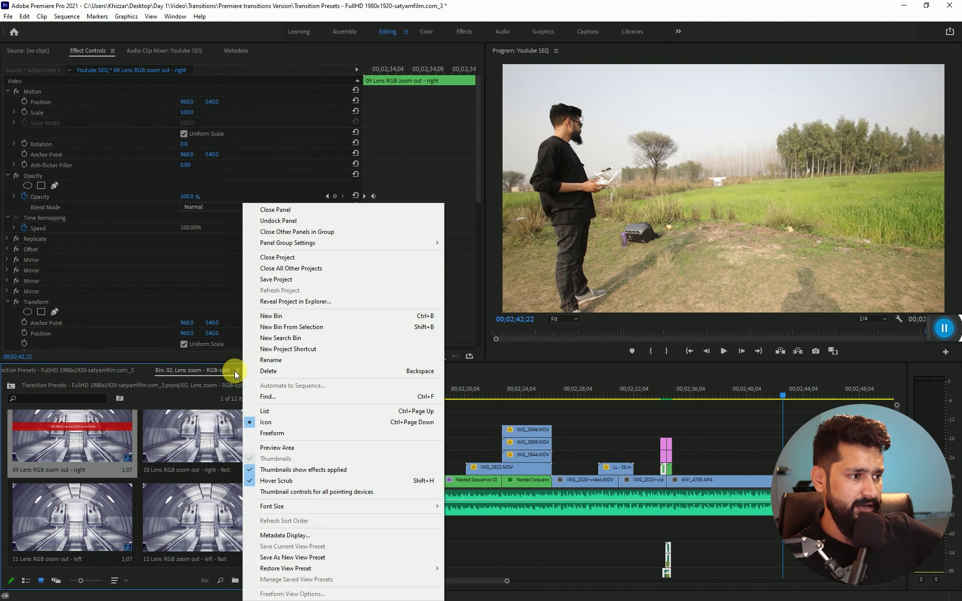
click(267, 210)
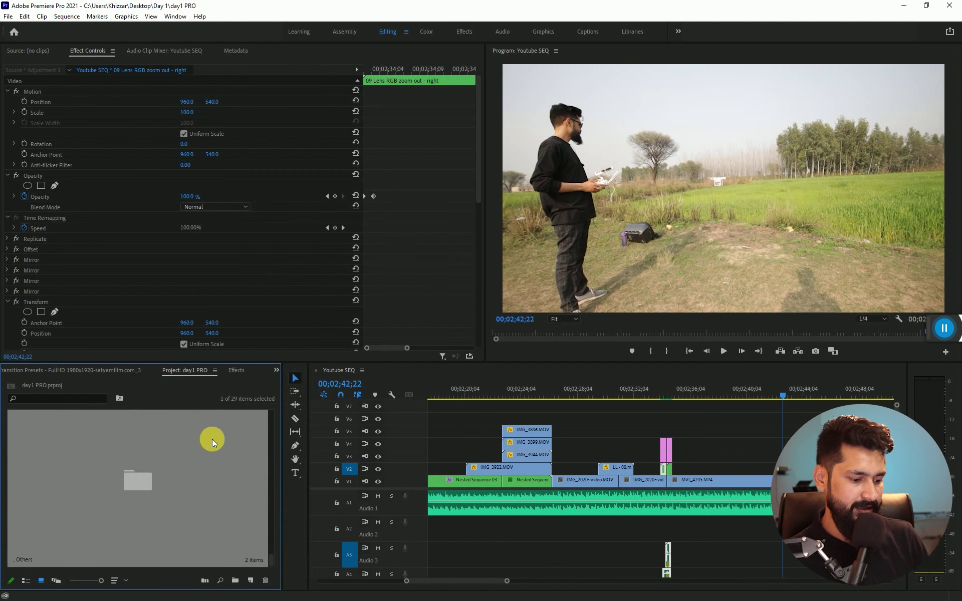
scroll(212, 439, down, 2)
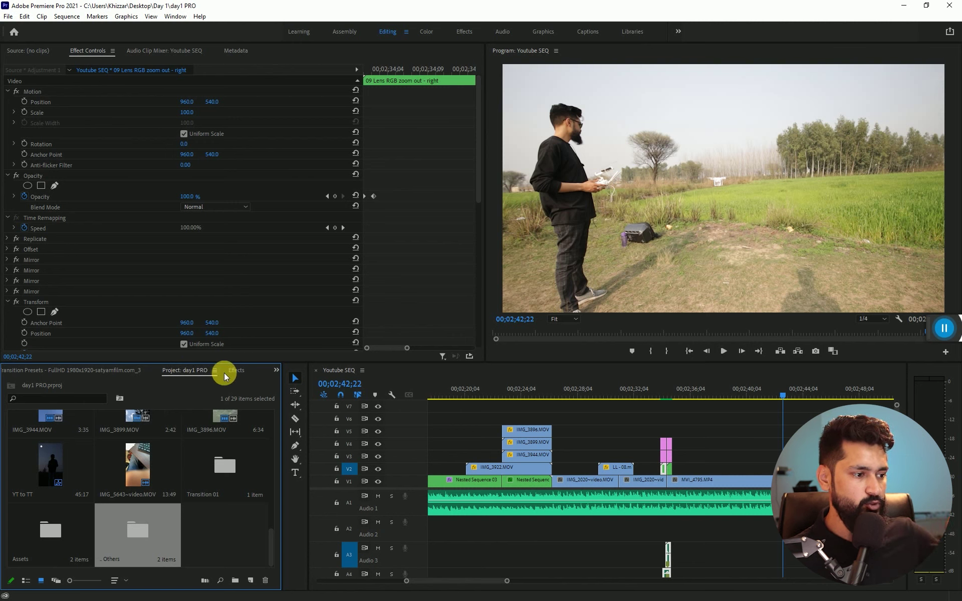
Browse the Transition Presets folders and open the 05. Flat - RGB-split folder.
click(73, 368)
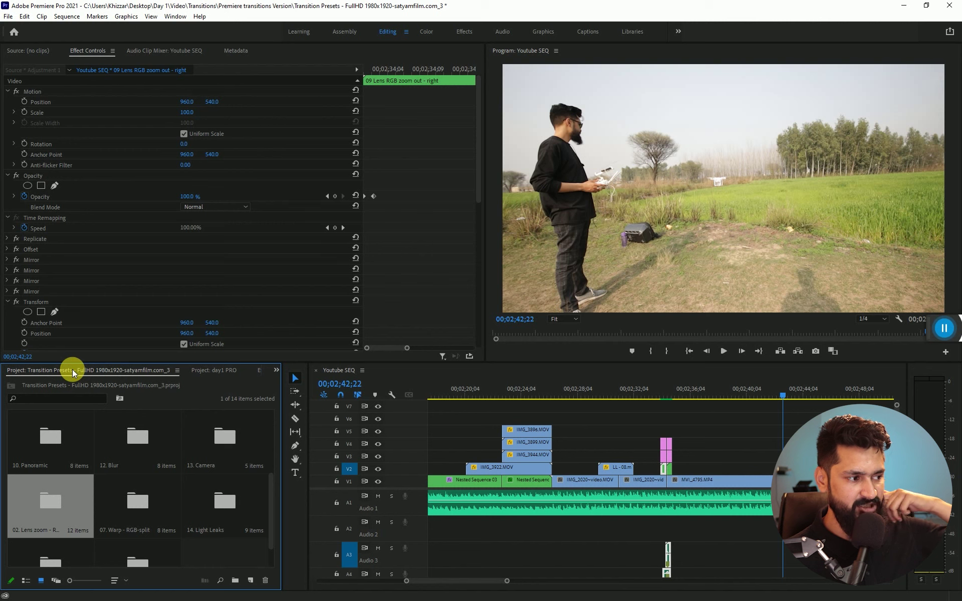
click(197, 493)
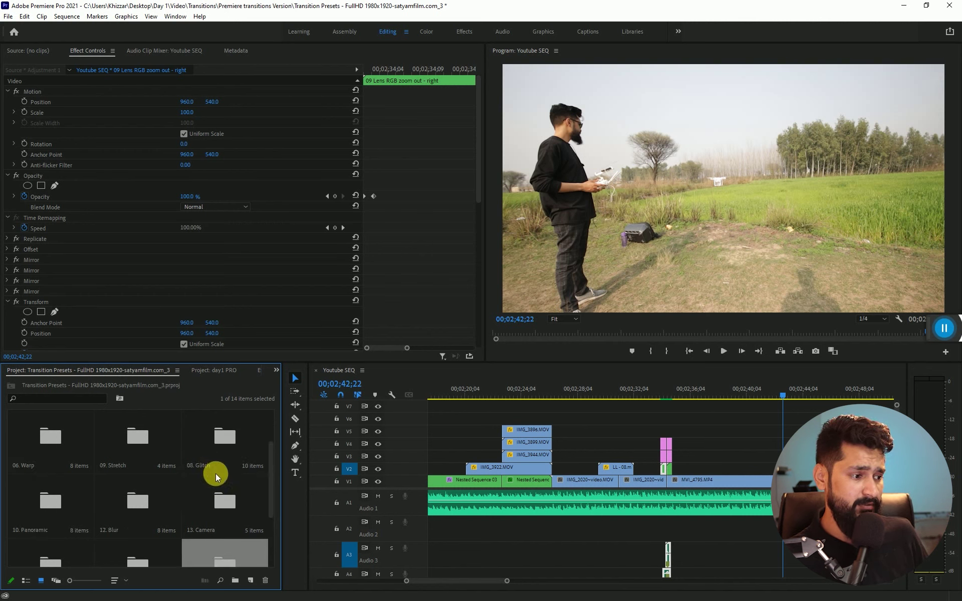
scroll(216, 444, up, 1)
click(128, 437)
scroll(124, 456, up, 1)
key(Left)
key(Up)
key(Right)
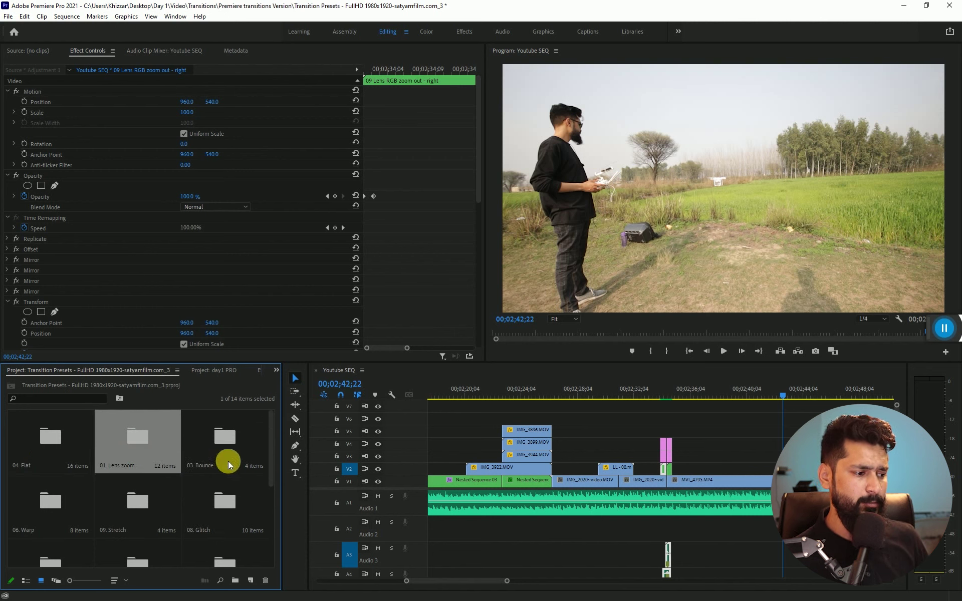
scroll(211, 496, down, 3)
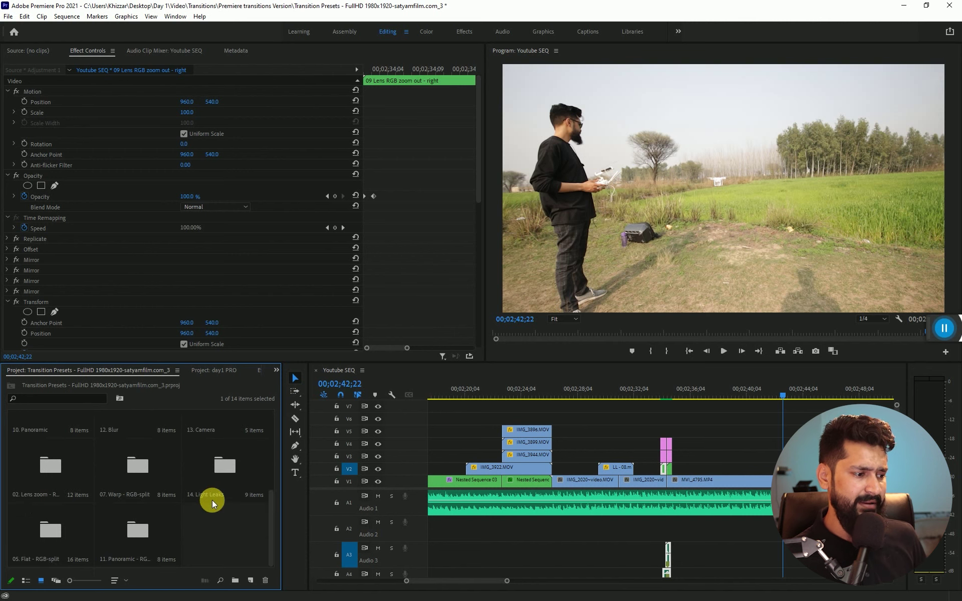
double_click(49, 528)
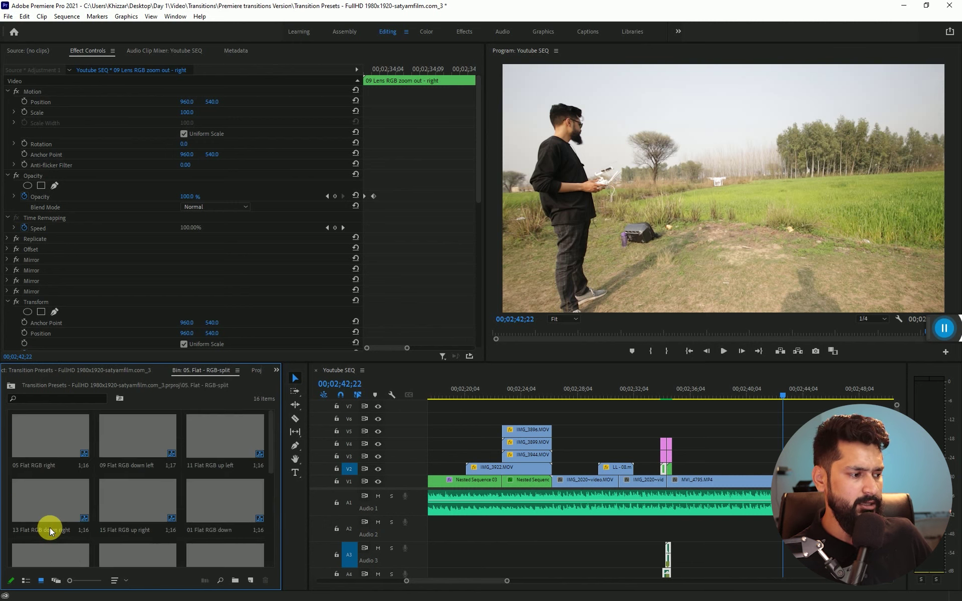
Scroll through the 16 presets, from 03 Flat RGB to 08 Flat RGB left - fast.
scroll(230, 476, down, 3)
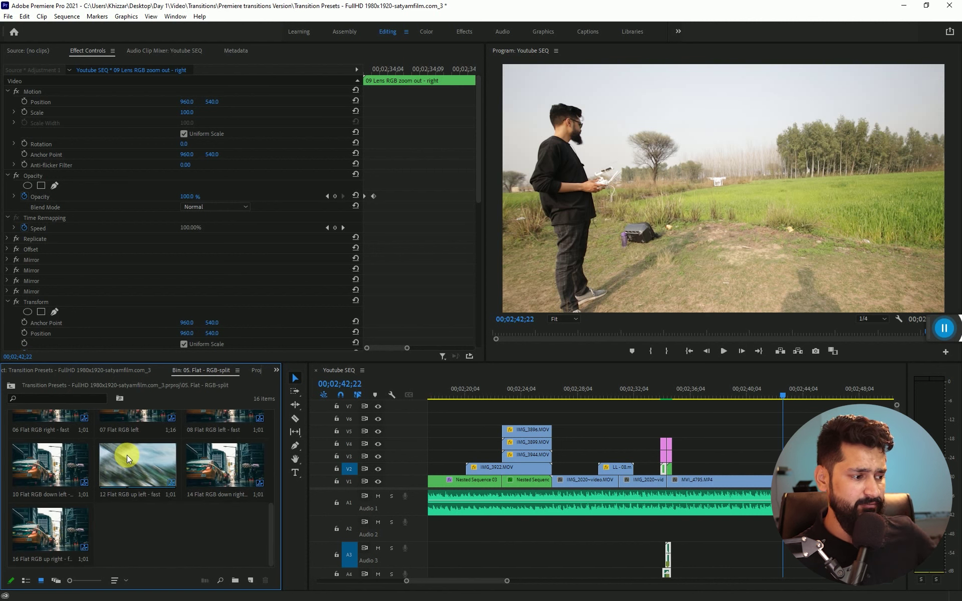
scroll(149, 469, up, 3)
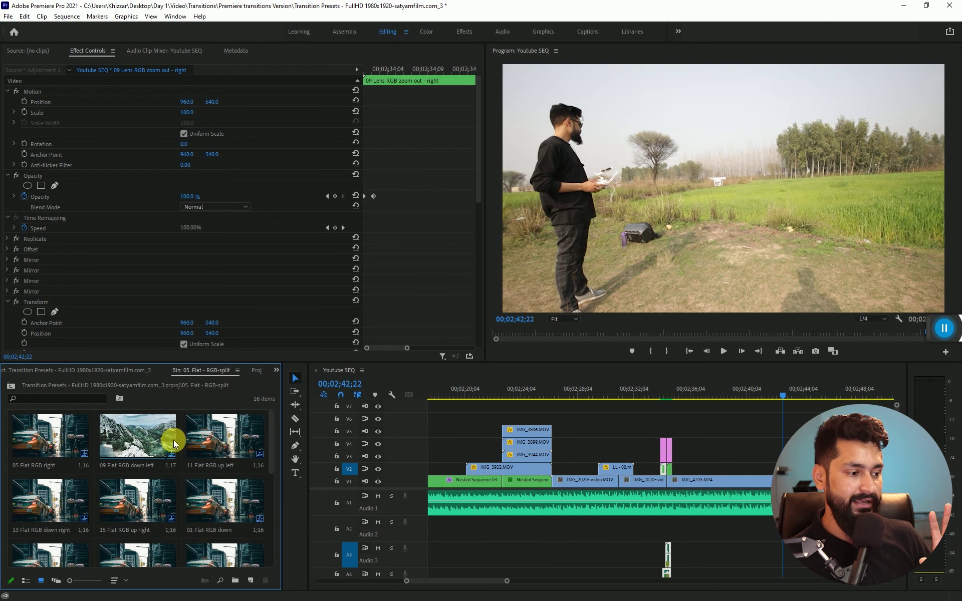
scroll(146, 480, down, 3)
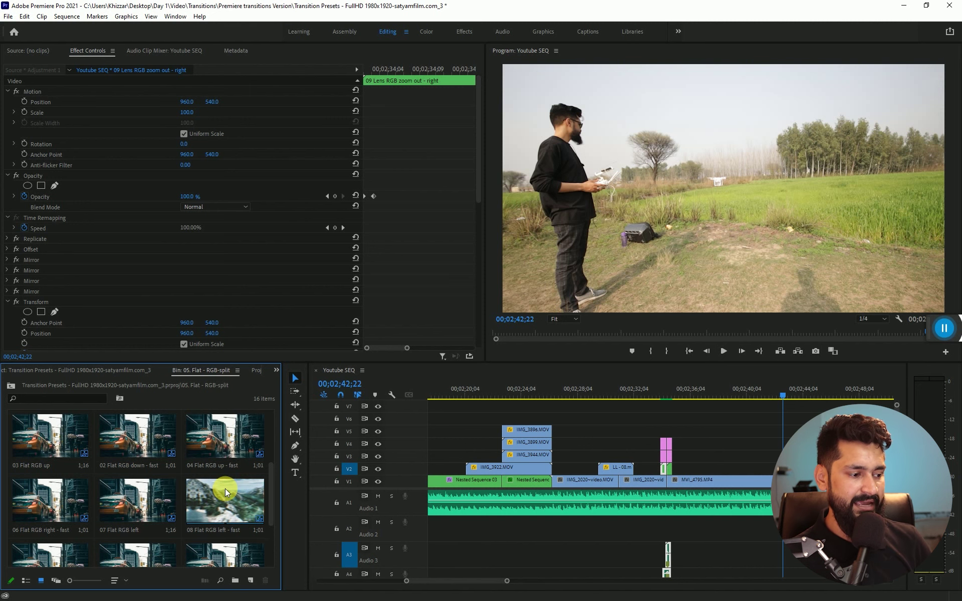
Open the 08 Flat RGB left - fast preset sequence and select all its clips.
double_click(218, 492)
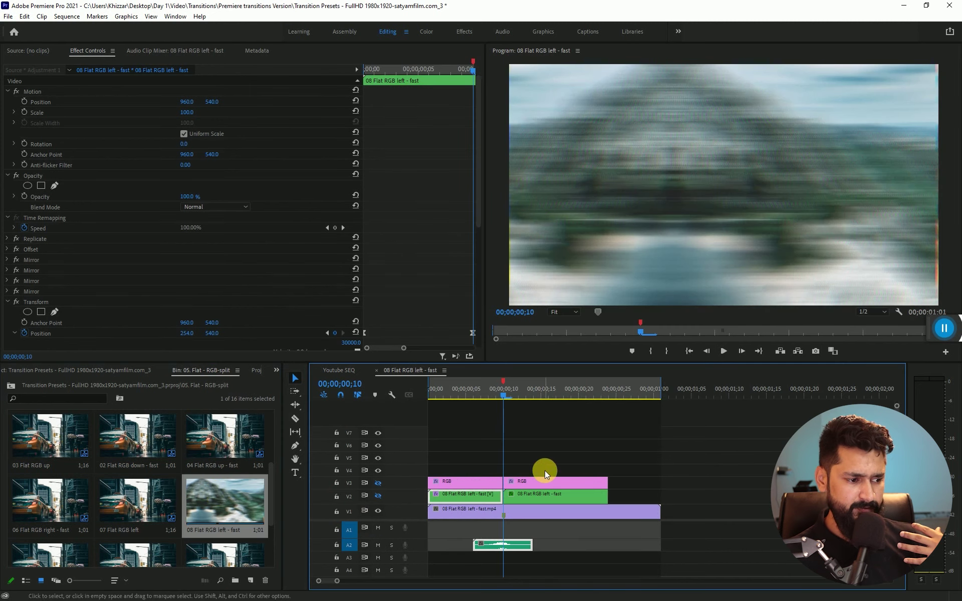
click(440, 393)
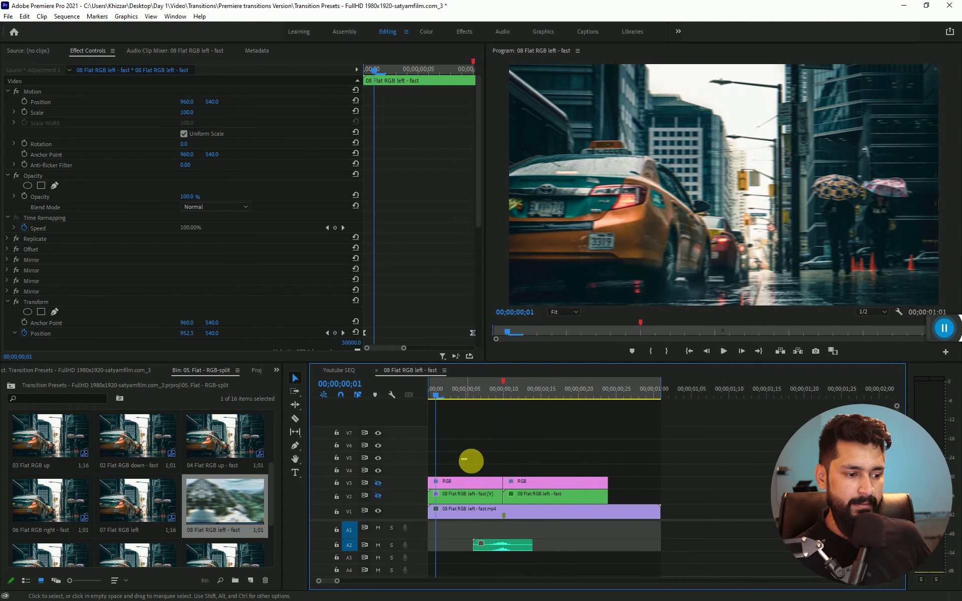
drag(462, 460, 527, 497)
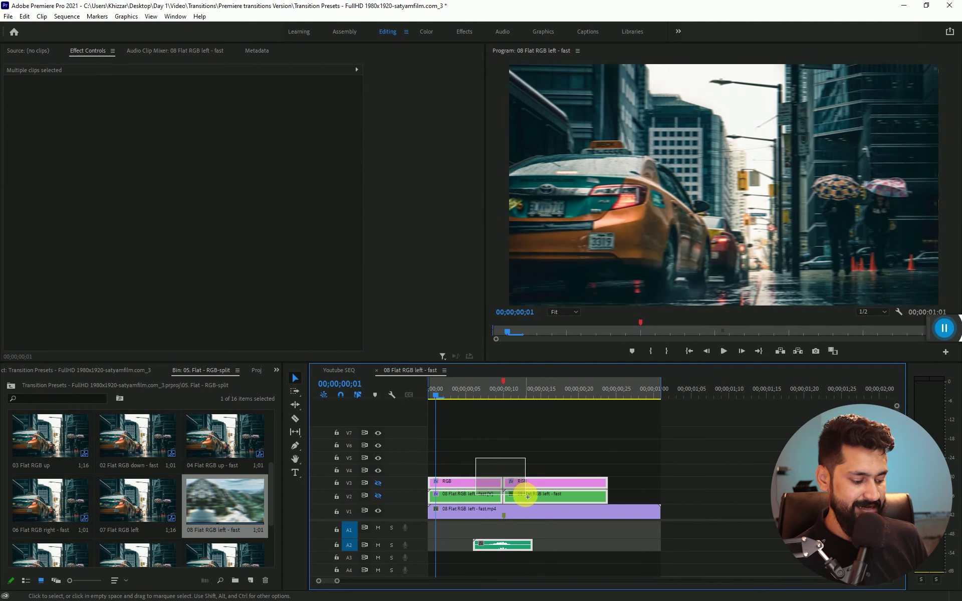
In Youtube SEQ, target V5 and paste the preset clips at the playhead near 00;02;43.
click(341, 372)
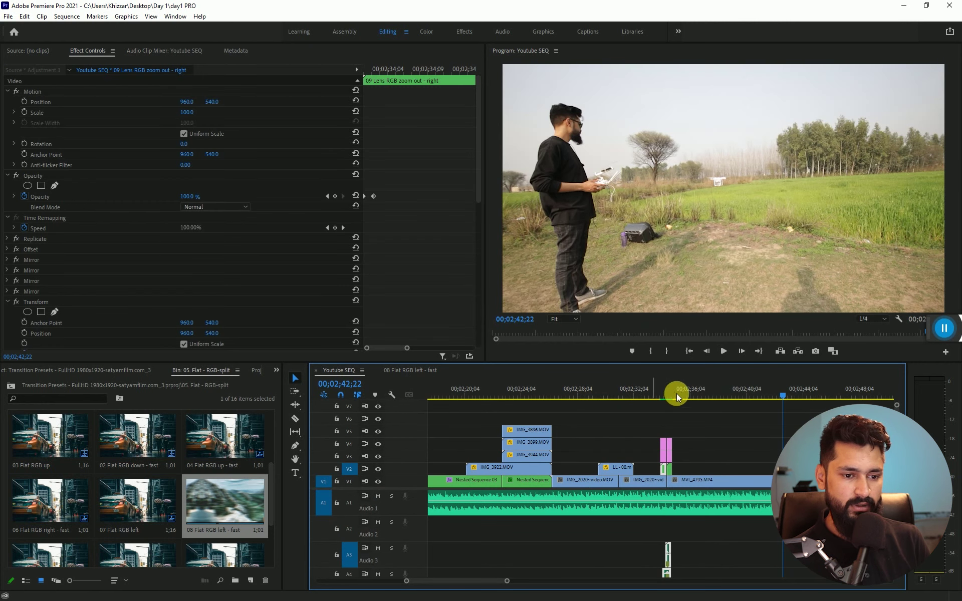
drag(784, 396, 788, 392)
key(=)
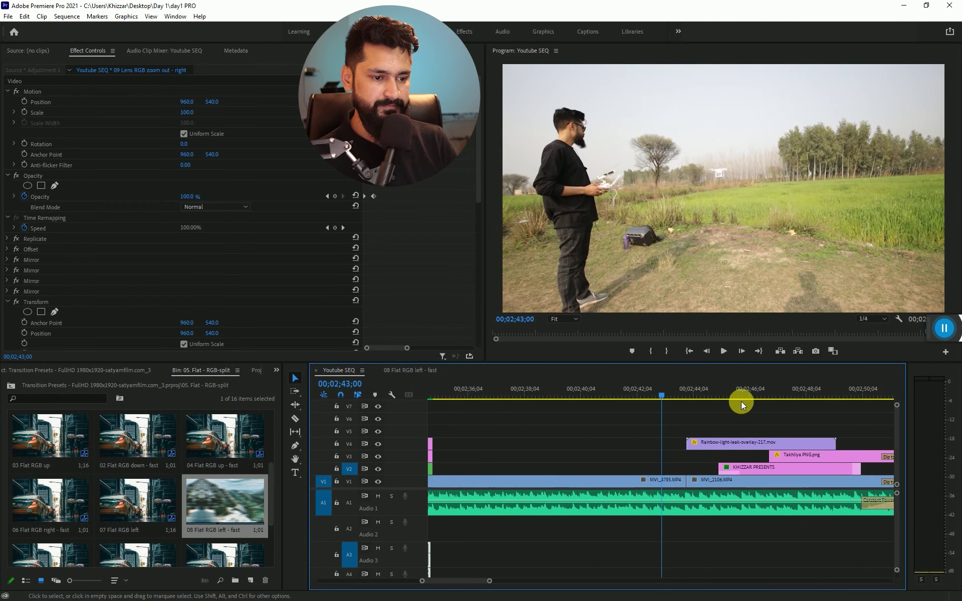
click(349, 432)
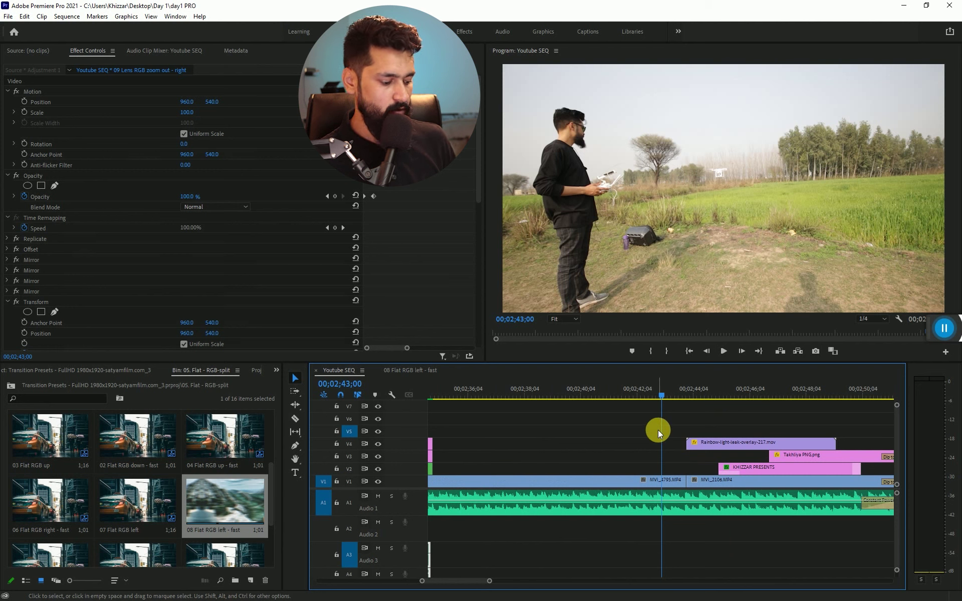
key(period)
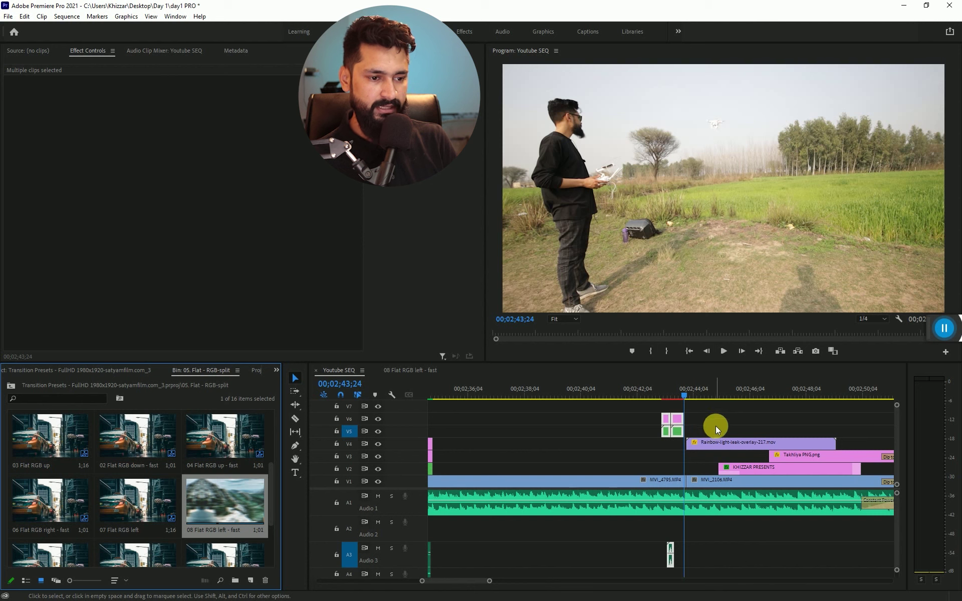
Slide the pasted clips onto the cut, check the alignment and play the transition.
key(equal)
key(equal)
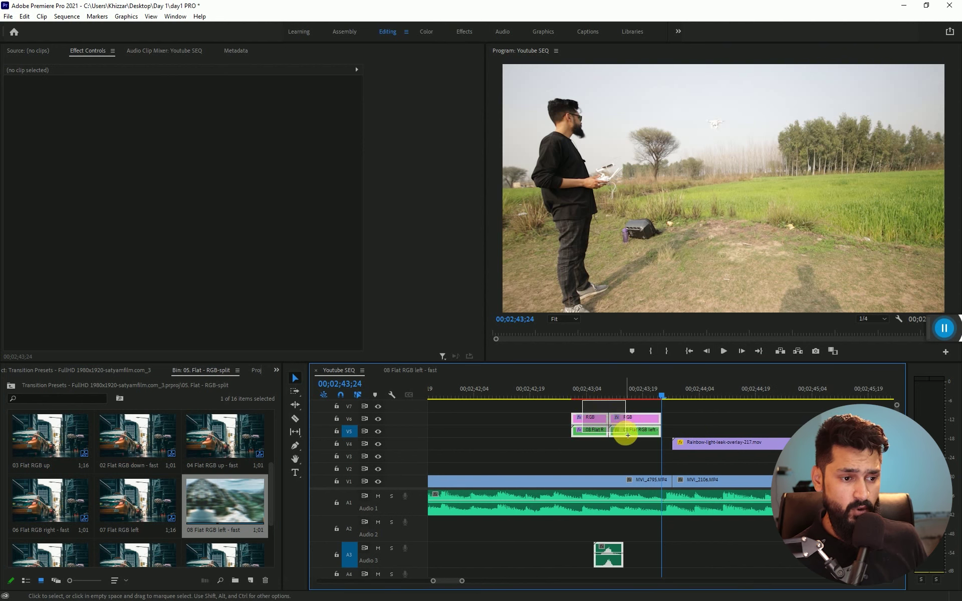
drag(626, 434, 684, 438)
key(equal)
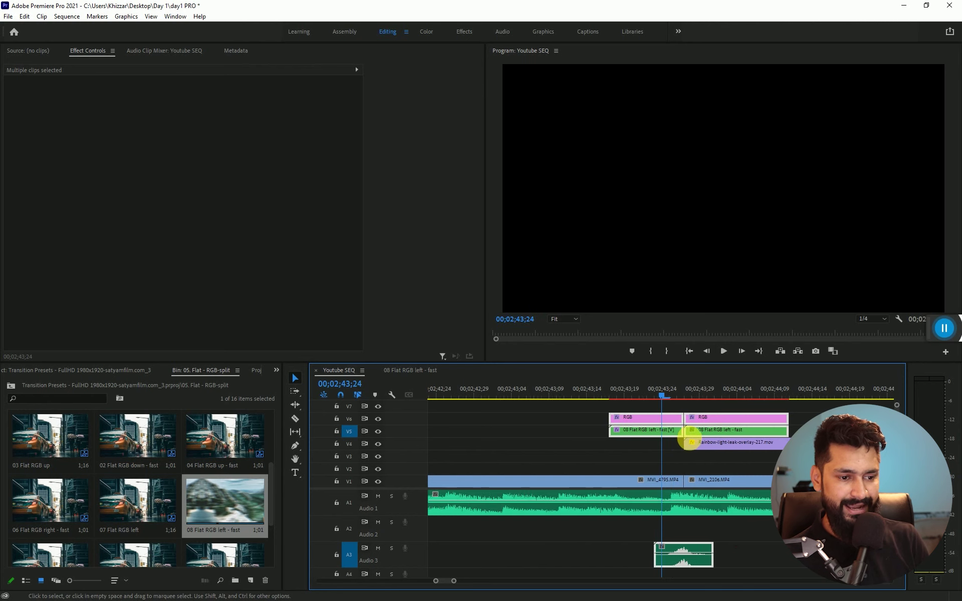
key(equal)
click(699, 451)
click(745, 476)
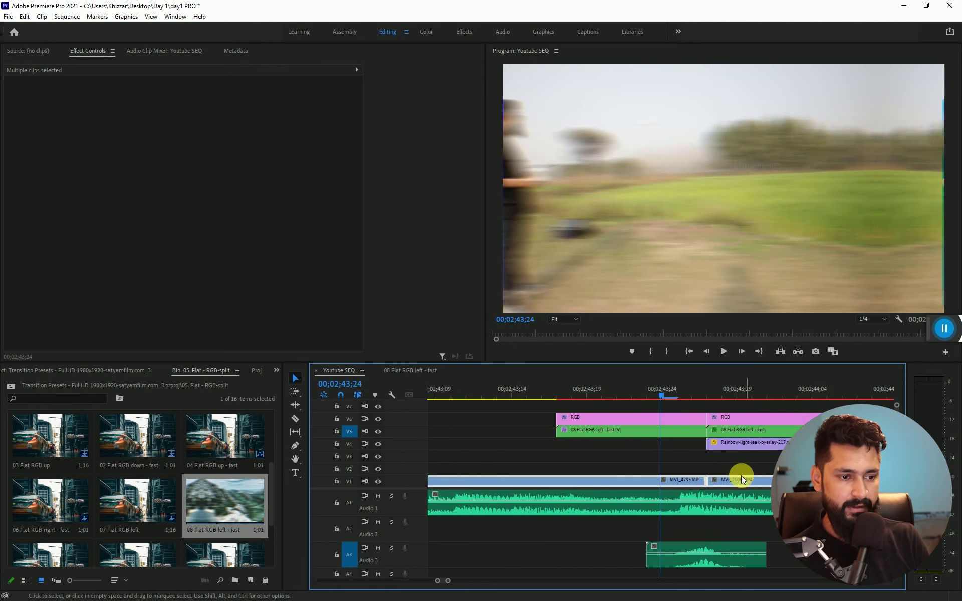
key(minus)
key(space)
click(615, 420)
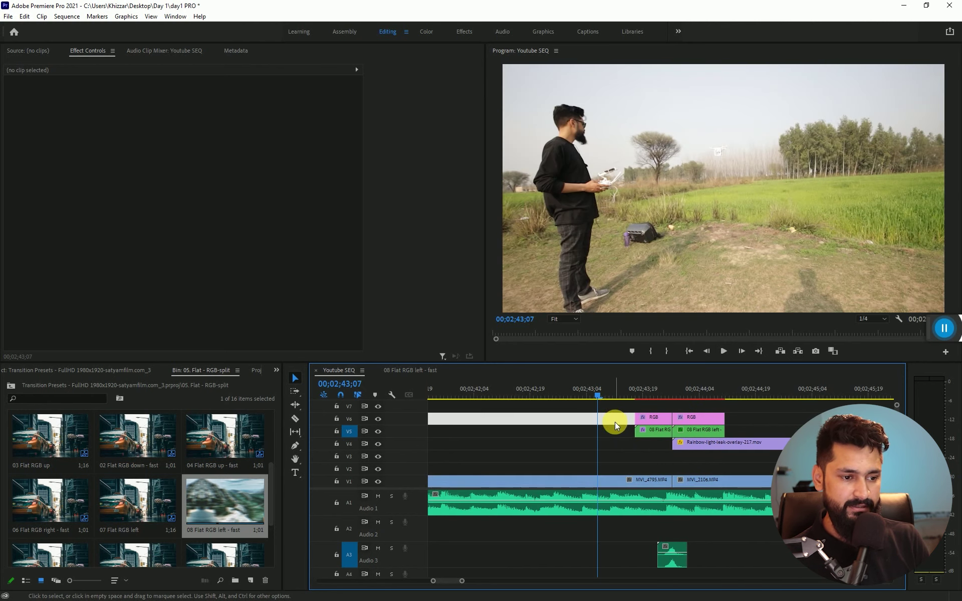
Render the new transition and play it back in Youtube SEQ.
click(598, 386)
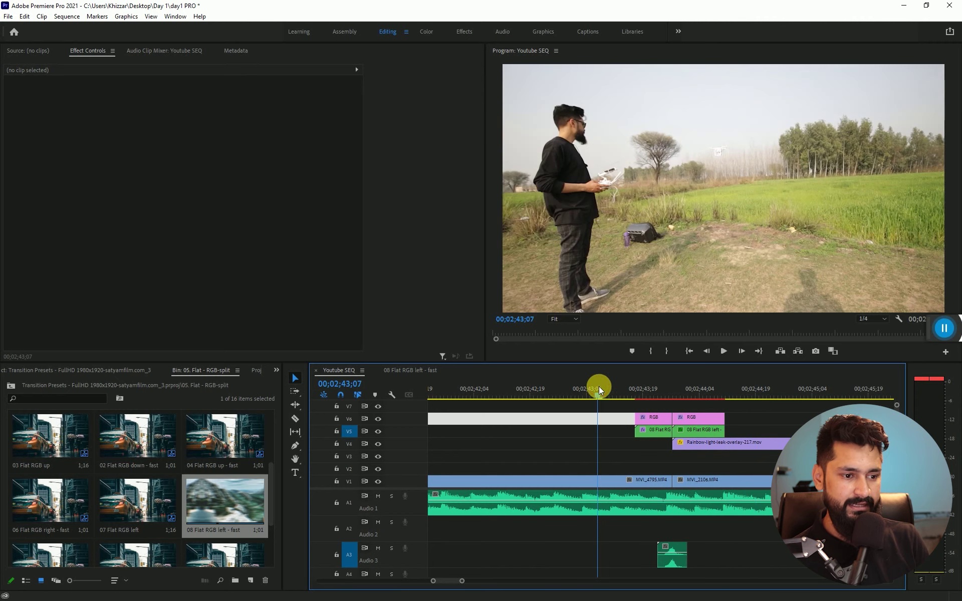
key(minus)
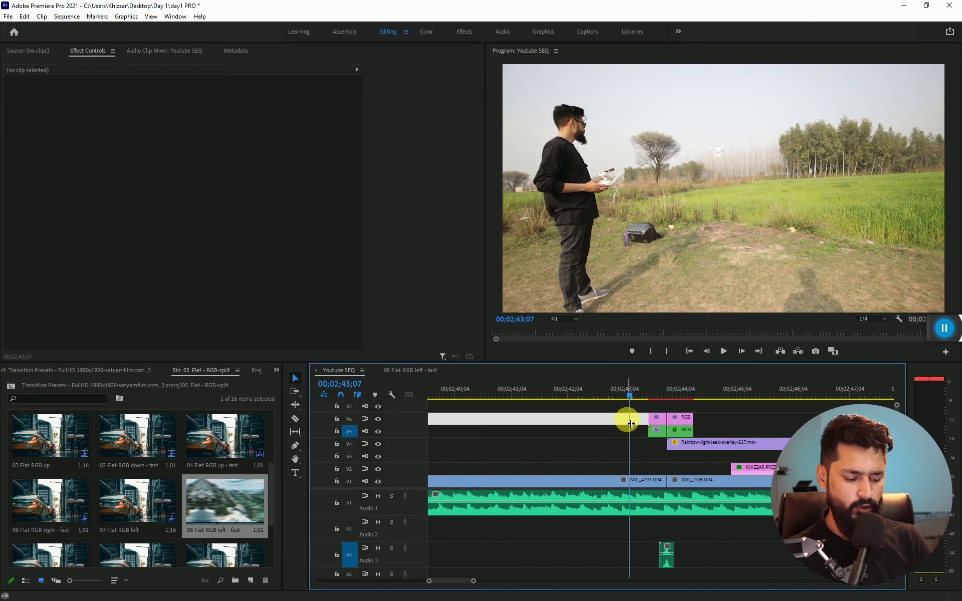
key(Return)
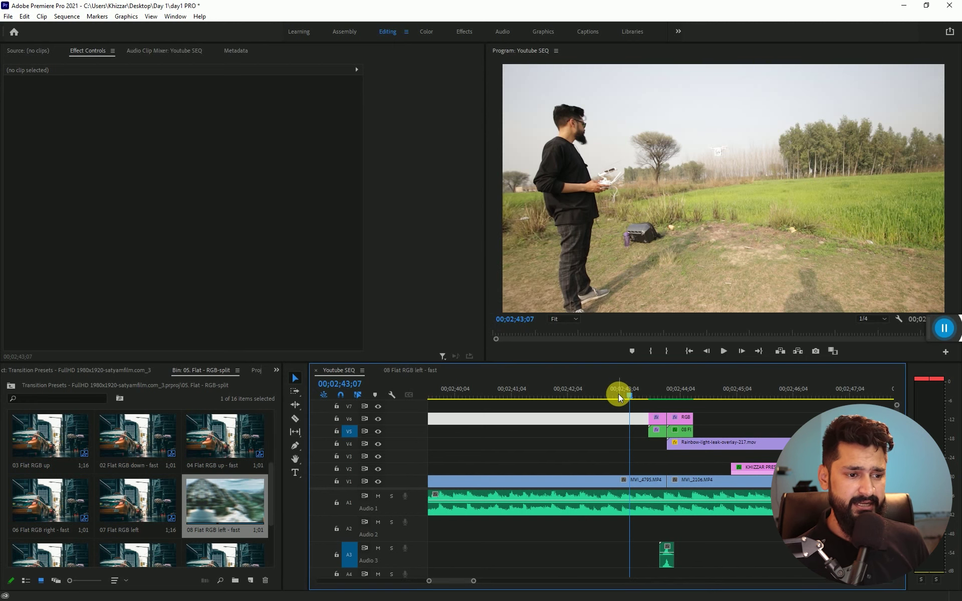
key(space)
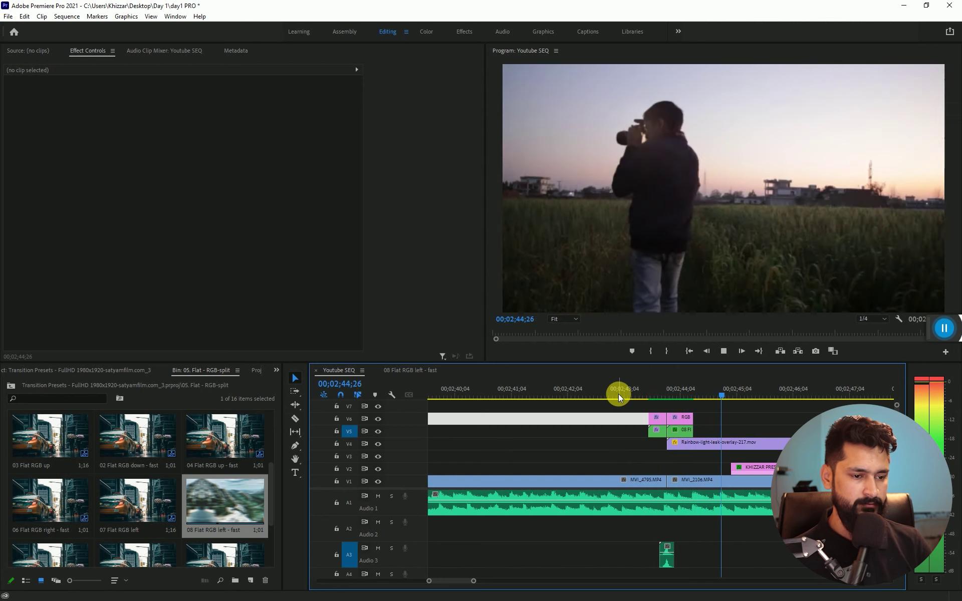
key(minus)
key(minus)
key(minus)
click(615, 389)
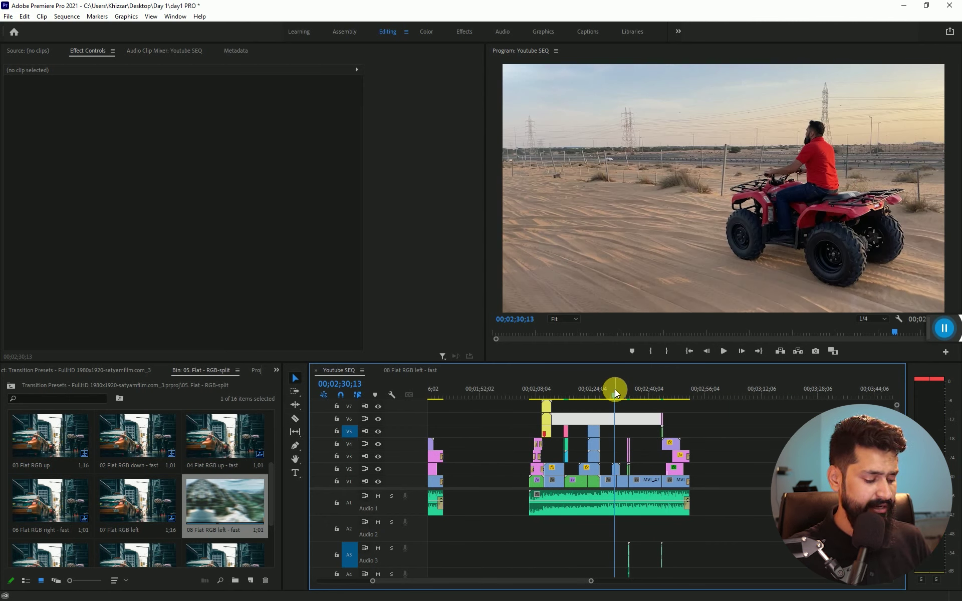
Save the day1 PRO project and bring back the Transition Presets folders.
key(ctrl+s)
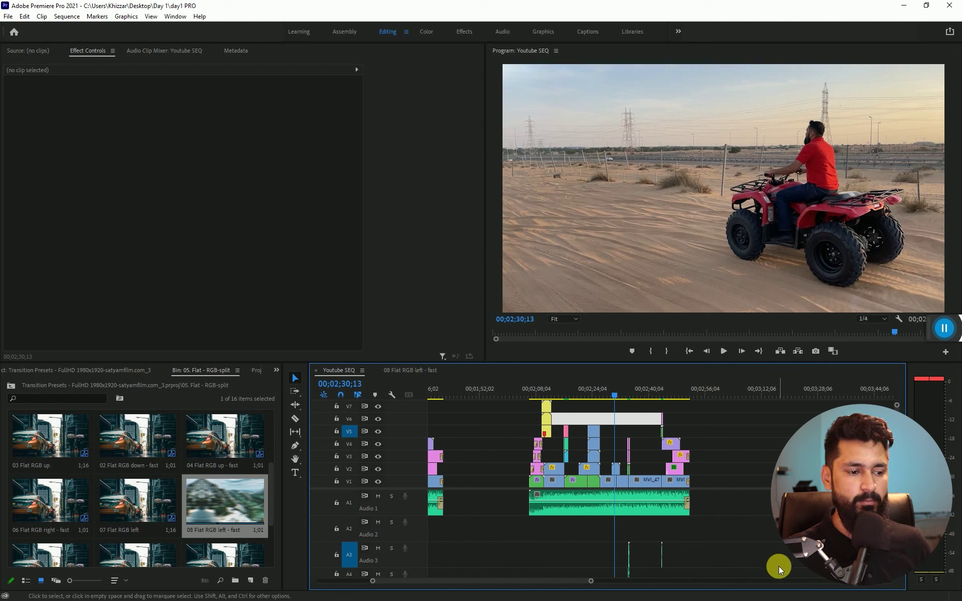
drag(759, 558, 490, 404)
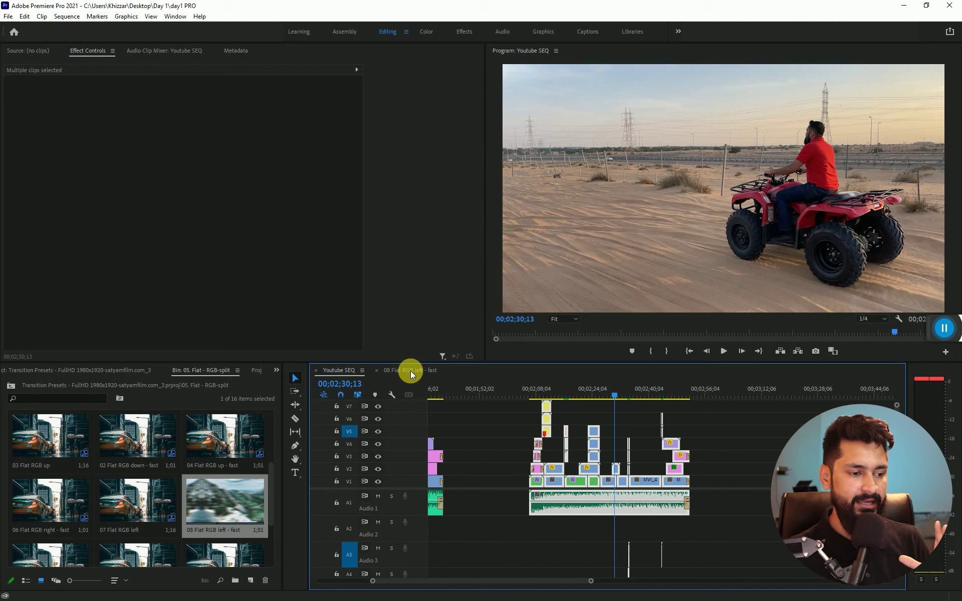
key(ctrl+s)
click(637, 418)
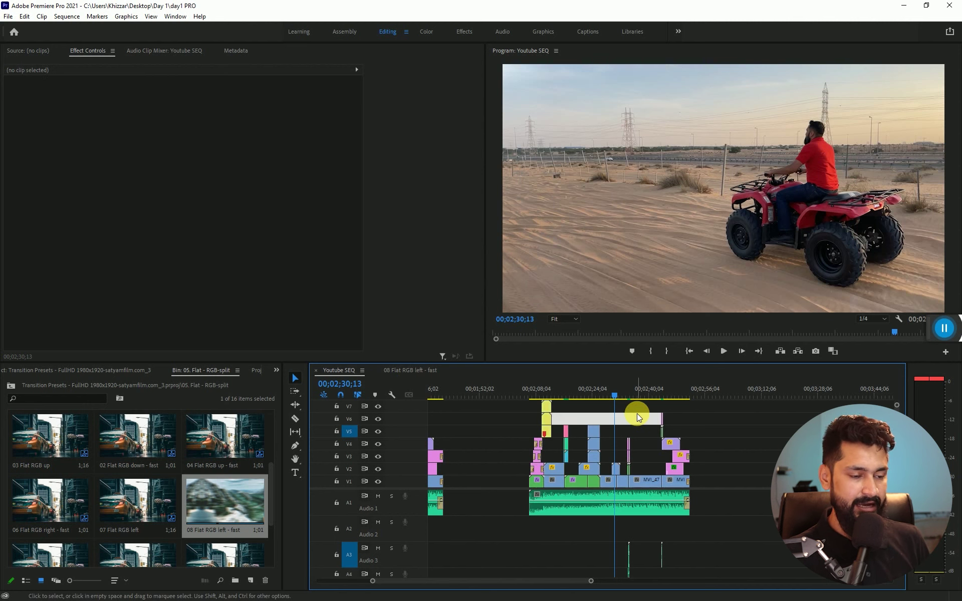
key(ctrl+s)
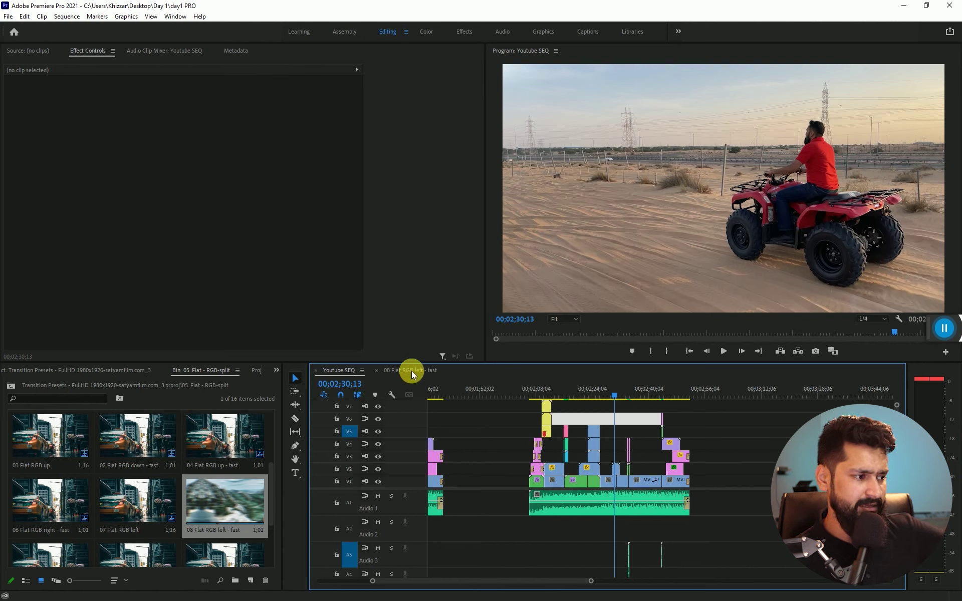
click(68, 371)
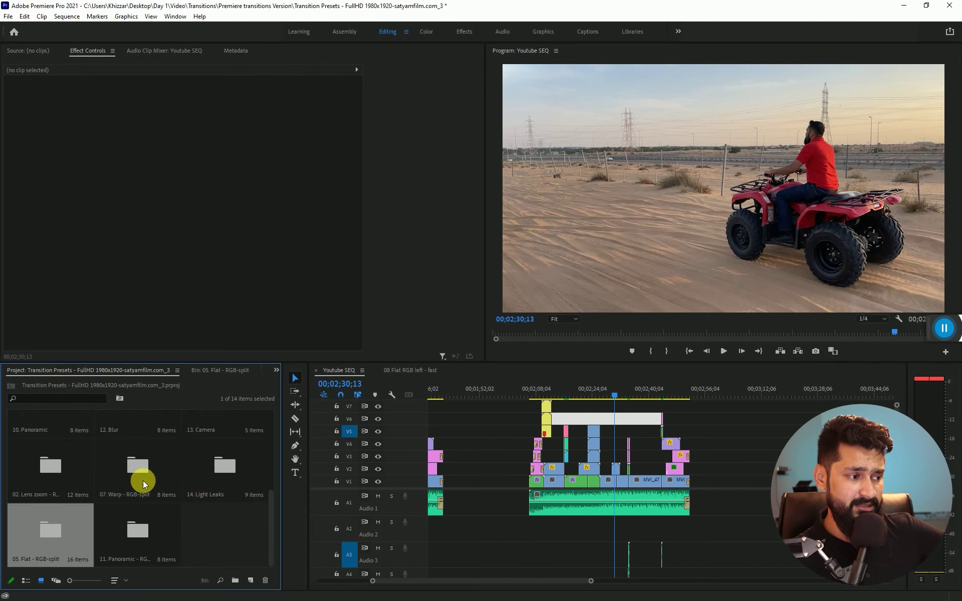
Close the Transition Presets project with File > Close Project, answering Yes to save.
click(416, 372)
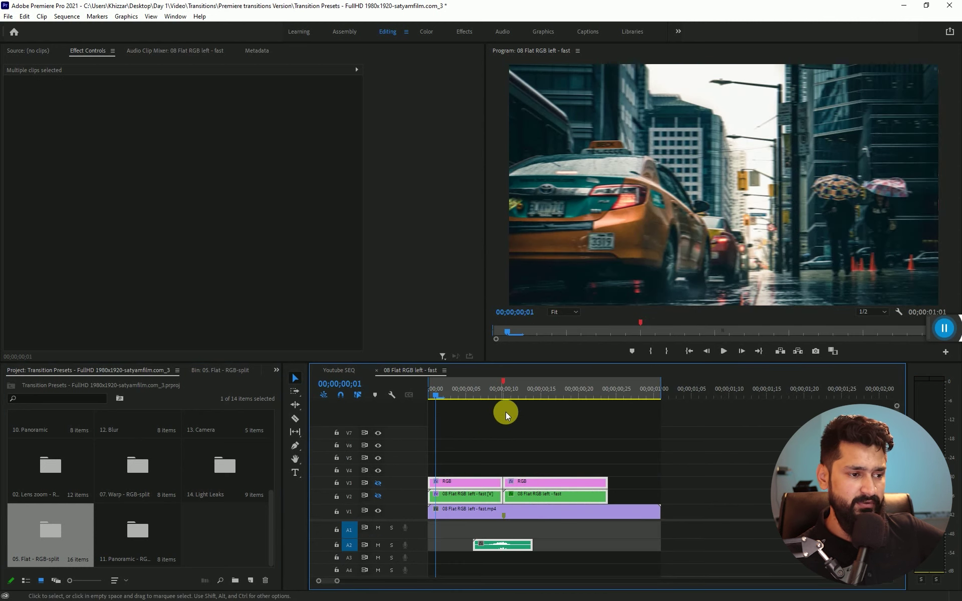
click(8, 17)
click(34, 88)
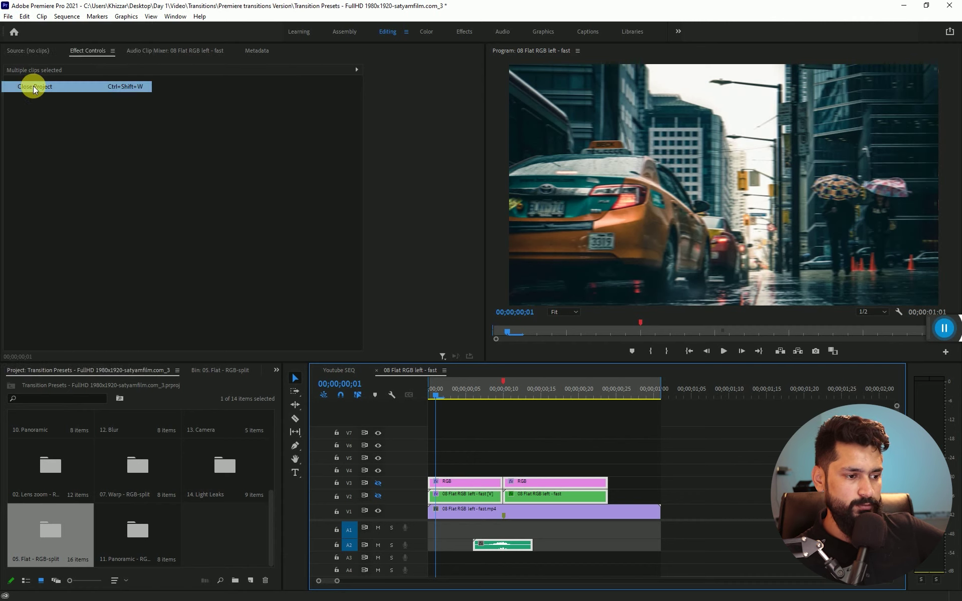
click(483, 319)
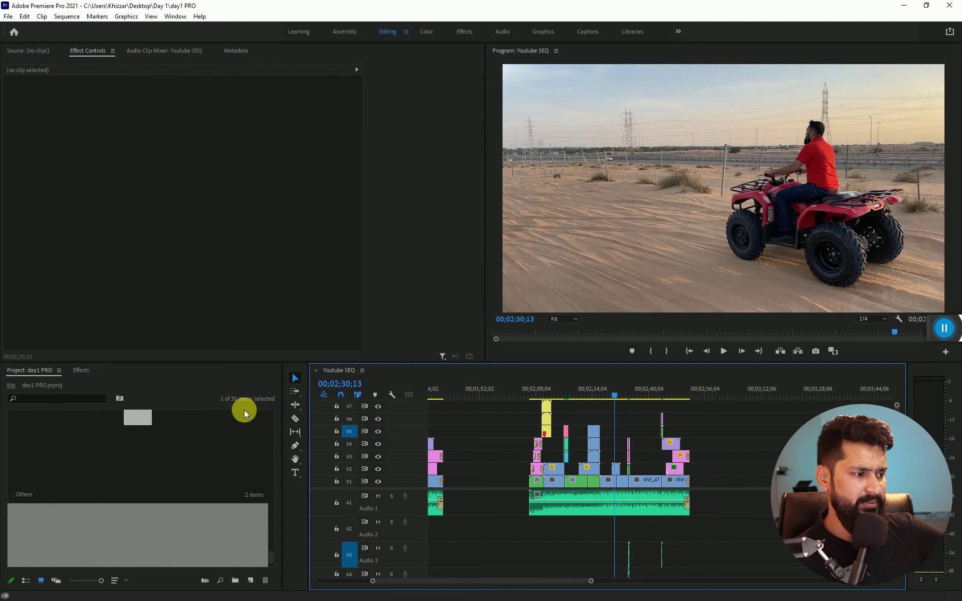
click(196, 437)
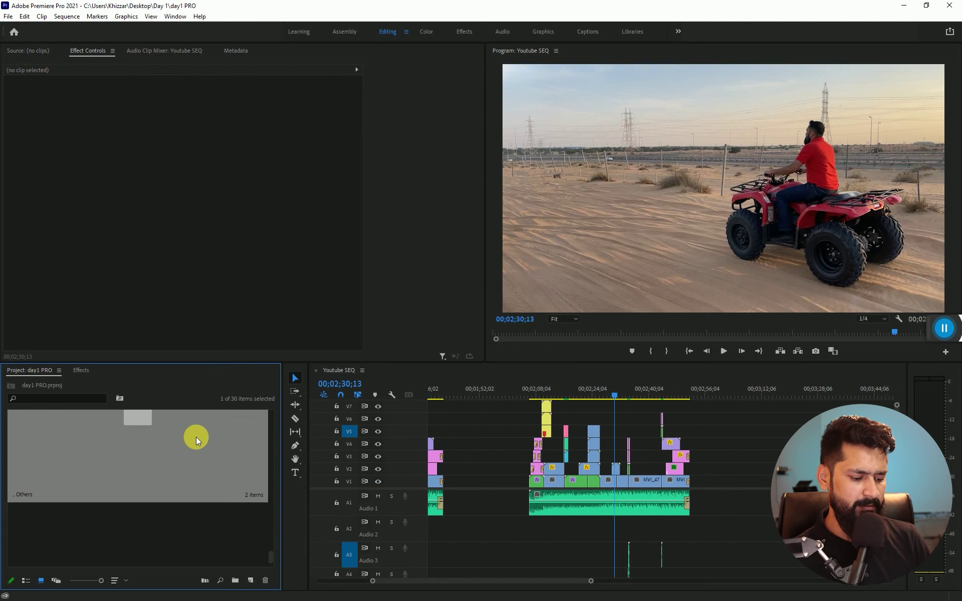
click(267, 554)
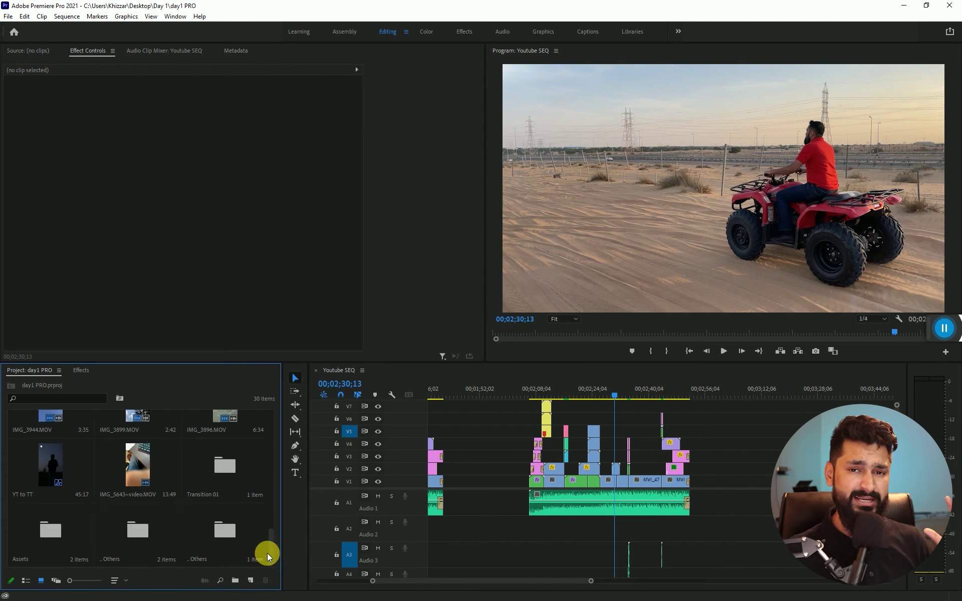
Mark an In point at 00;02;06;08 and place the playhead at the sequence end near 02;51;24.
click(530, 395)
key(equal)
key(equal)
key(equal)
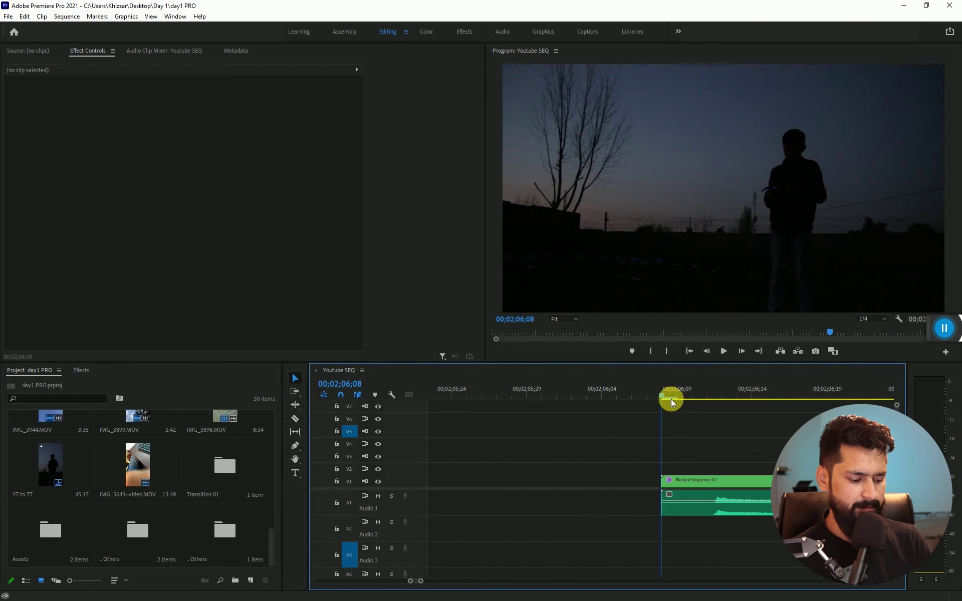
key(i)
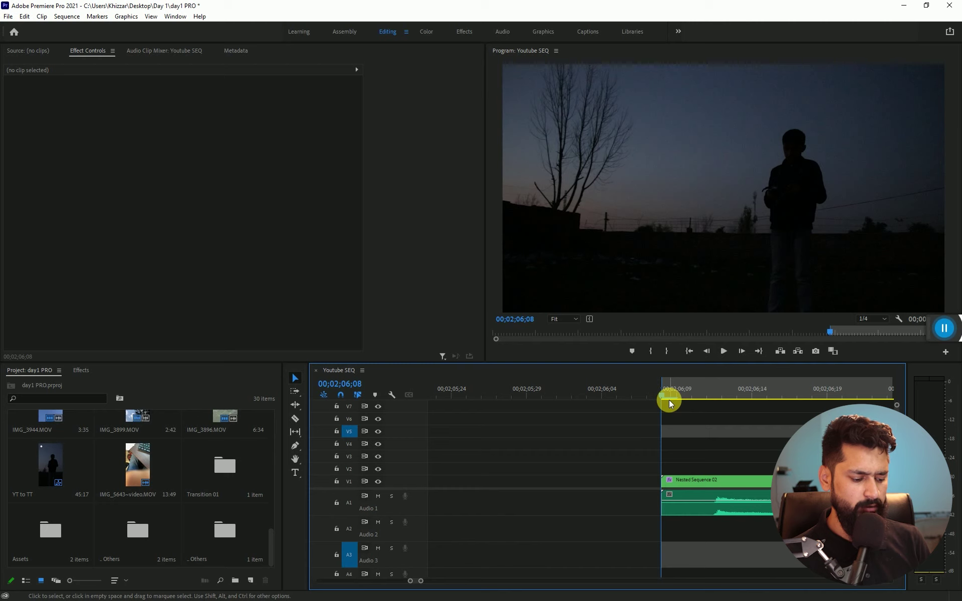
key(minus)
key(minus)
key(minus)
key(minus)
key(minus)
key(minus)
key(minus)
key(minus)
click(732, 392)
key(equal)
key(equal)
key(equal)
key(equal)
key(equal)
key(equal)
key(equal)
drag(711, 395, 735, 398)
key(equal)
key(equal)
click(696, 399)
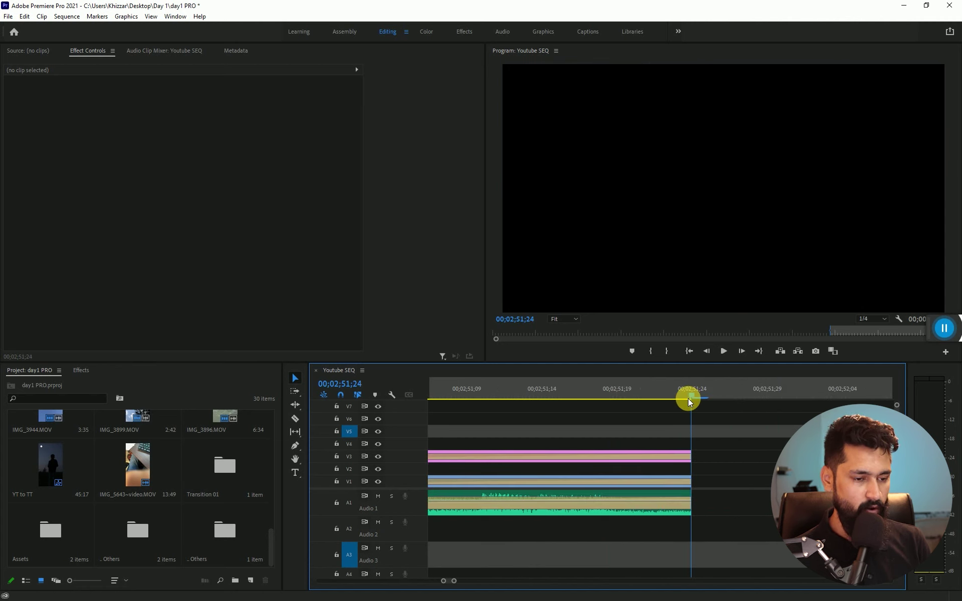
Save the day1 PRO project and zoom the timeline out to show all clips.
key(ctrl+s)
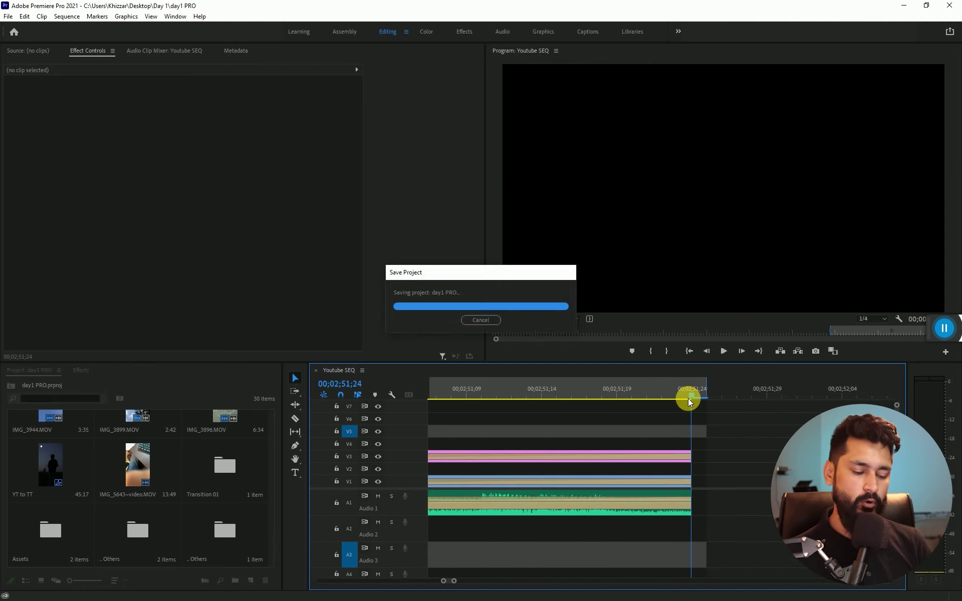
key(minus)
key(minus)
key(minus)
key(minus)
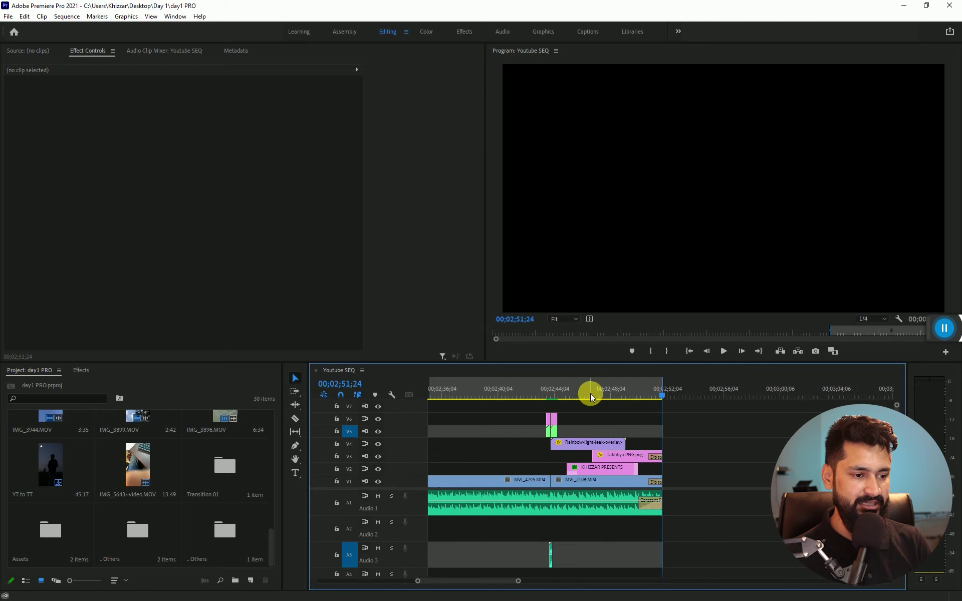
key(minus)
key(minus)
key(minus)
key(minus)
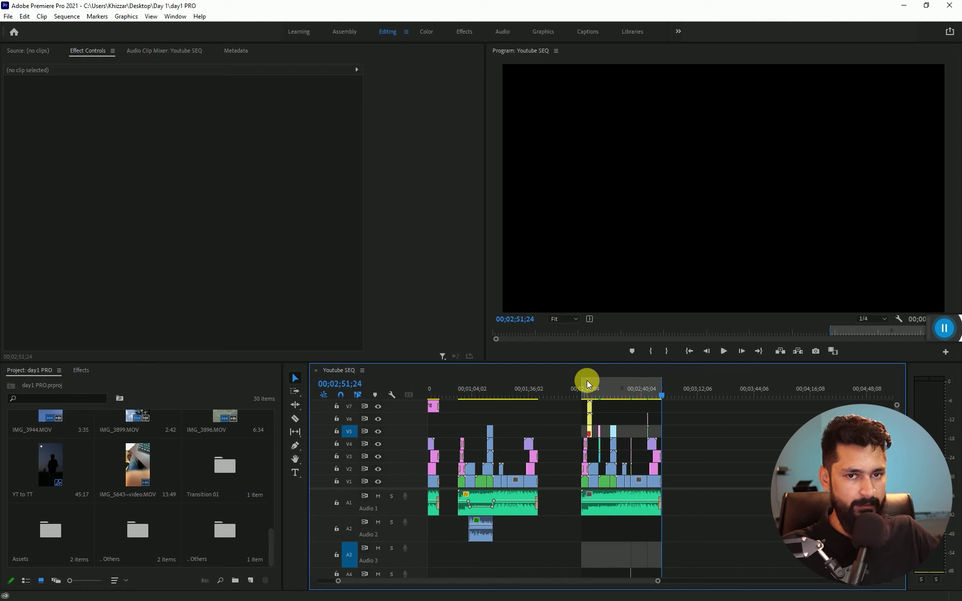
key(alt+f)
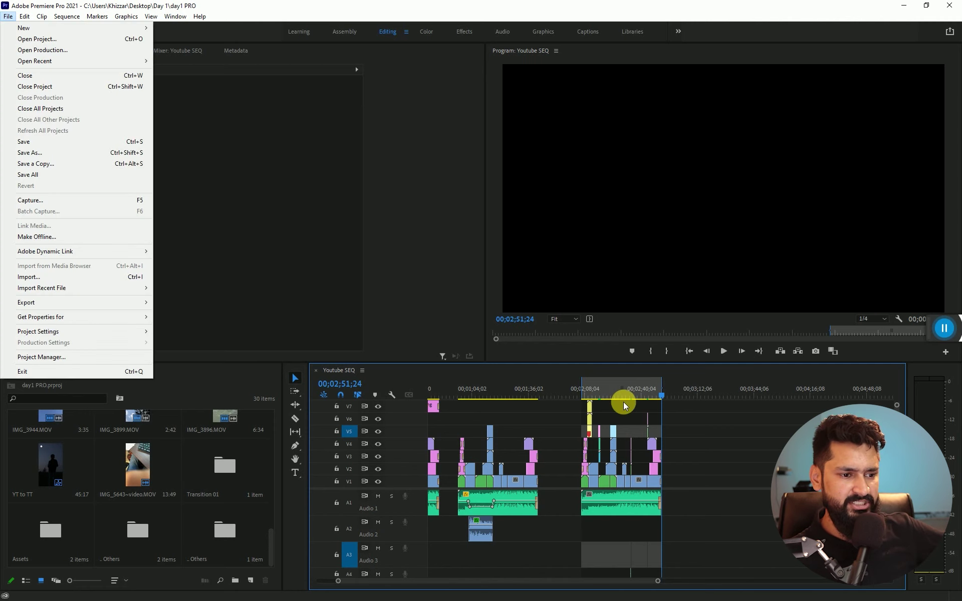
click(650, 392)
key(equal)
key(equal)
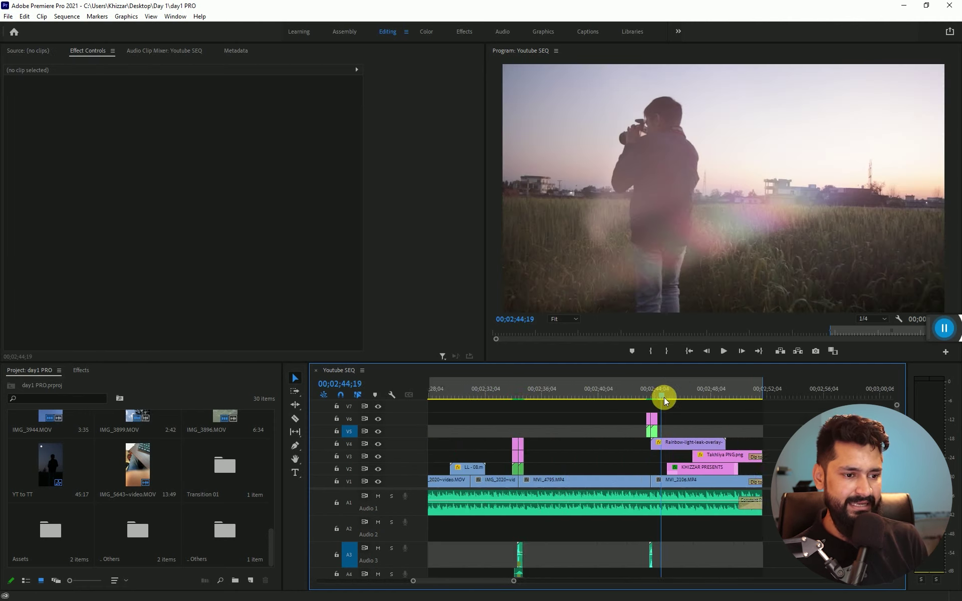
key(minus)
key(minus)
key(minus)
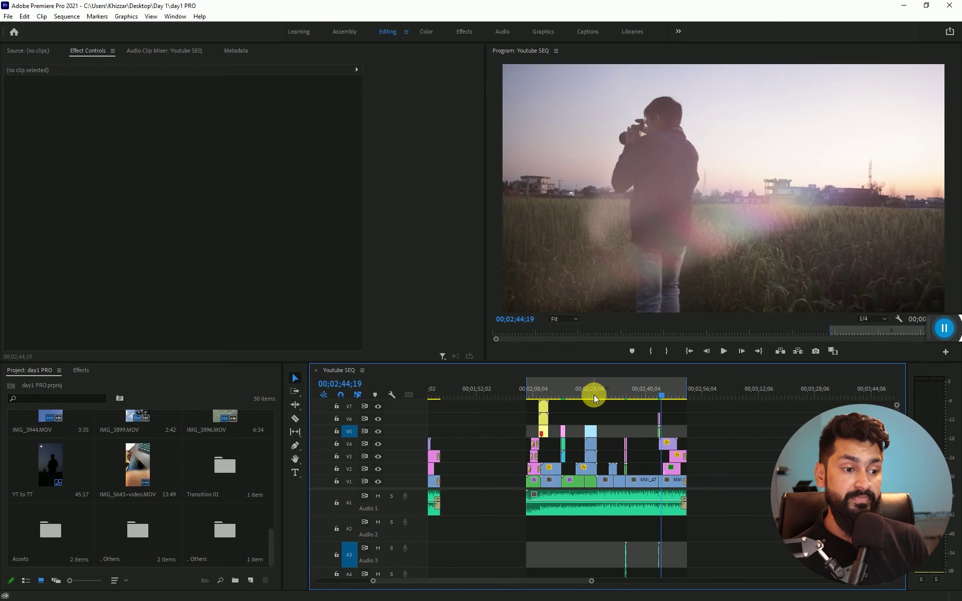
click(564, 393)
key(equal)
key(equal)
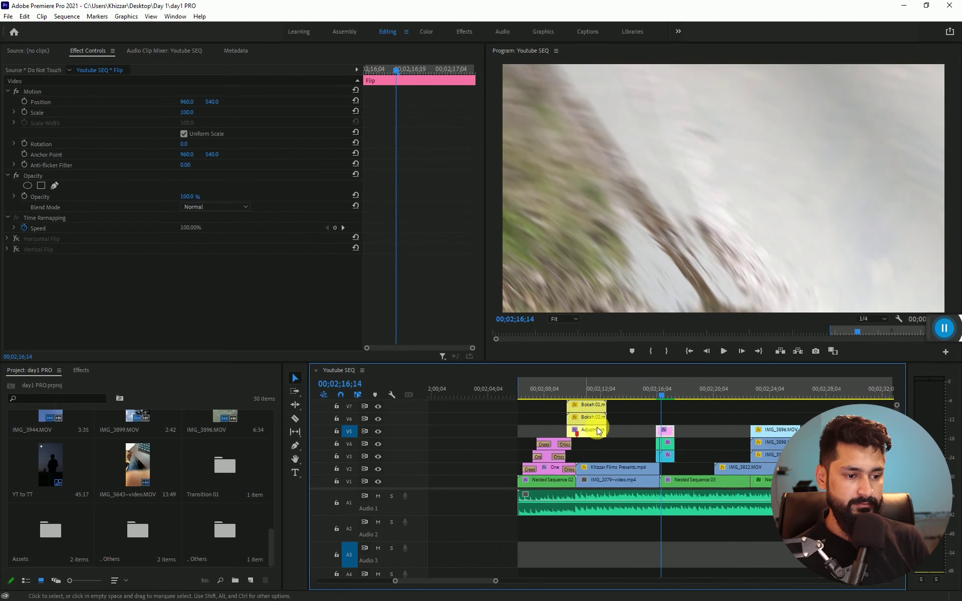
key(equal)
key(equal)
key(equal)
click(608, 411)
drag(642, 444, 616, 443)
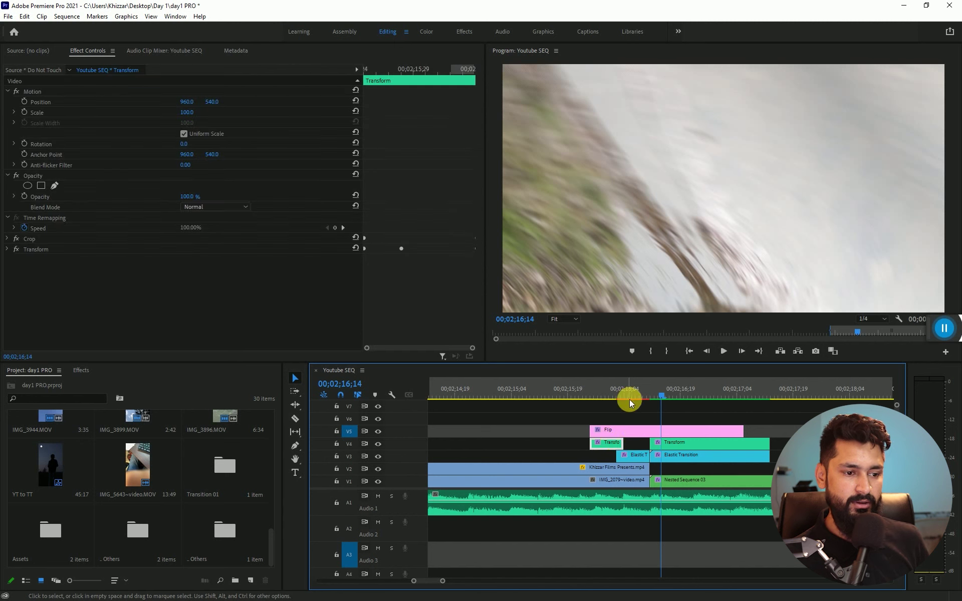
key(ctrl+z)
key(ctrl+z)
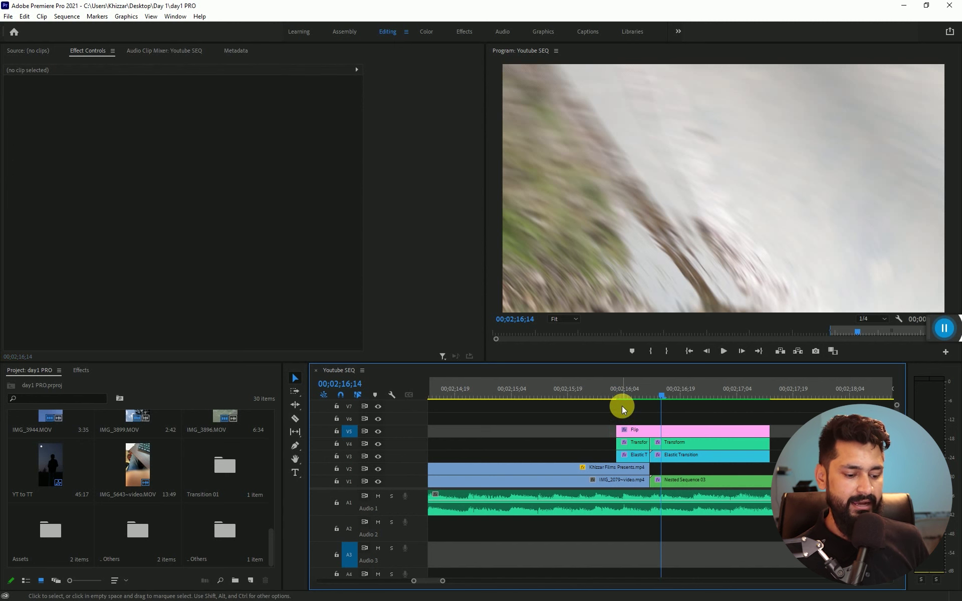
key(minus)
key(minus)
key(minus)
key(minus)
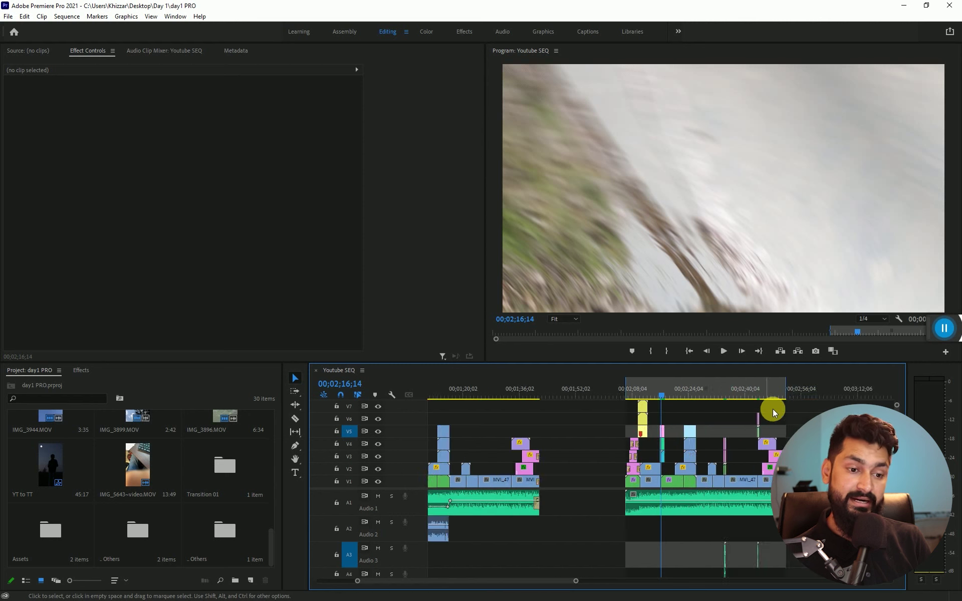
click(713, 398)
key(equal)
key(equal)
key(equal)
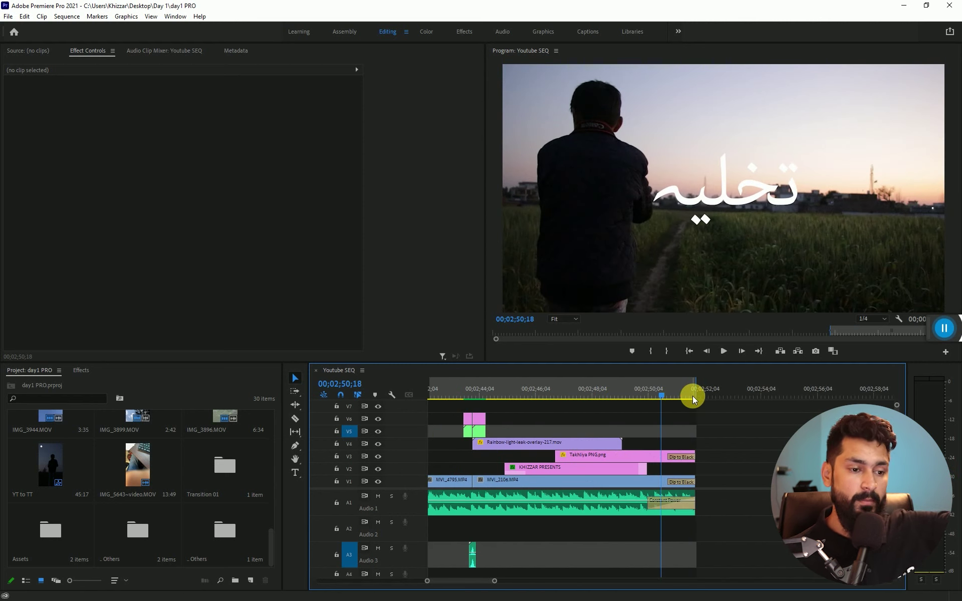
key(End)
key(equal)
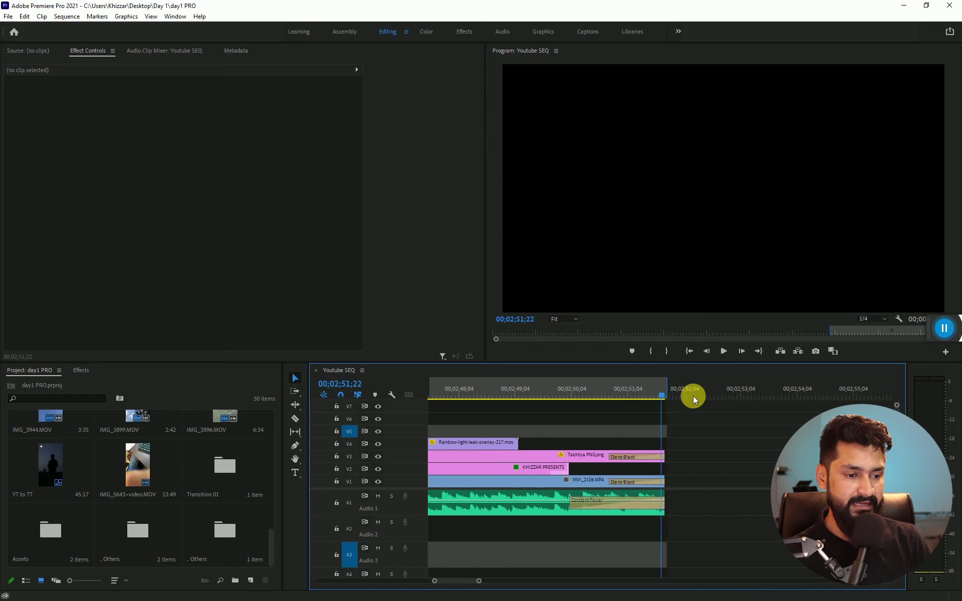
key(equal)
key(equal)
key(equal)
drag(666, 394, 693, 397)
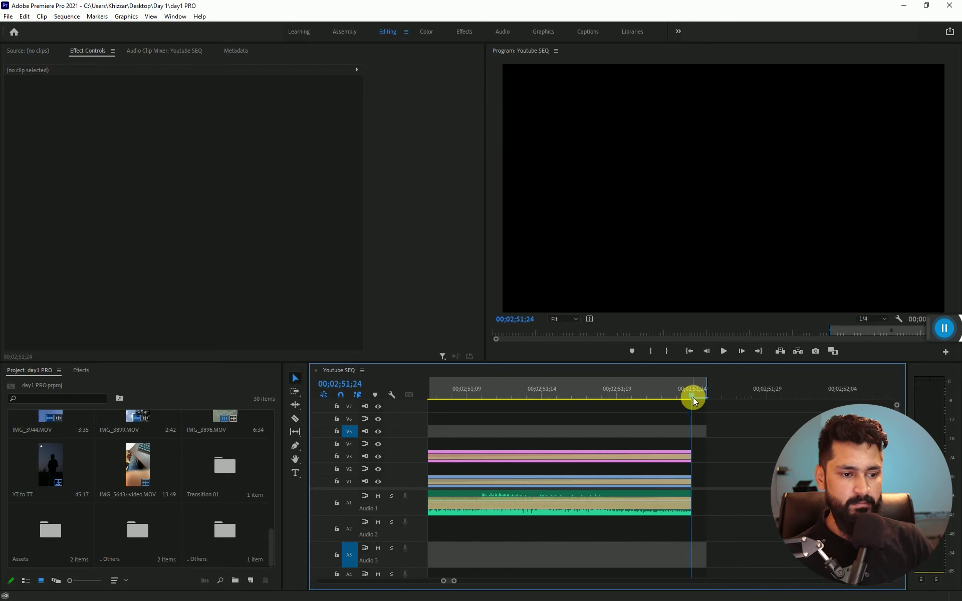
Open File > Export > Media and choose the Match Source - High bitrate H.264 preset.
click(8, 16)
mouse_move(45, 303)
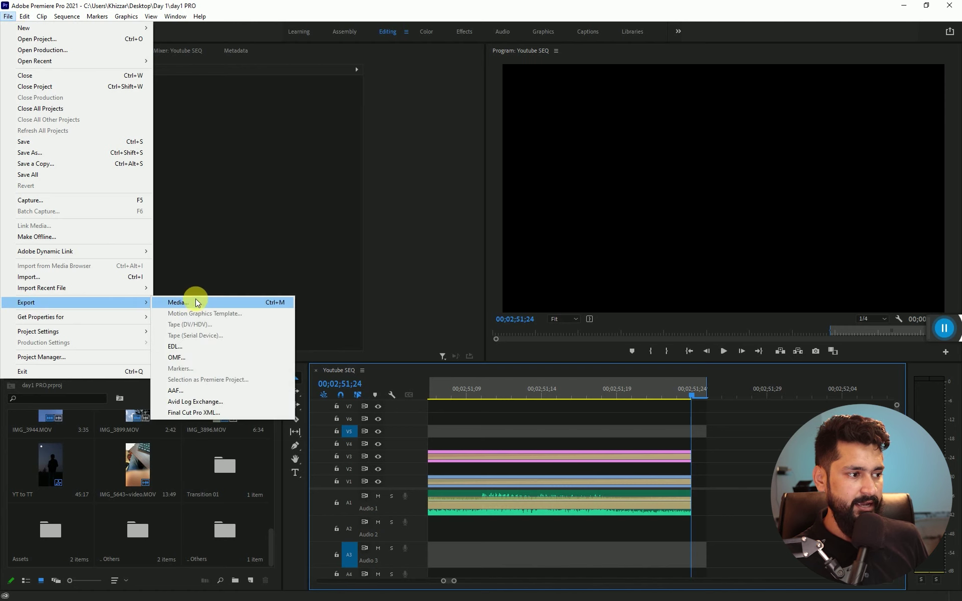
click(196, 303)
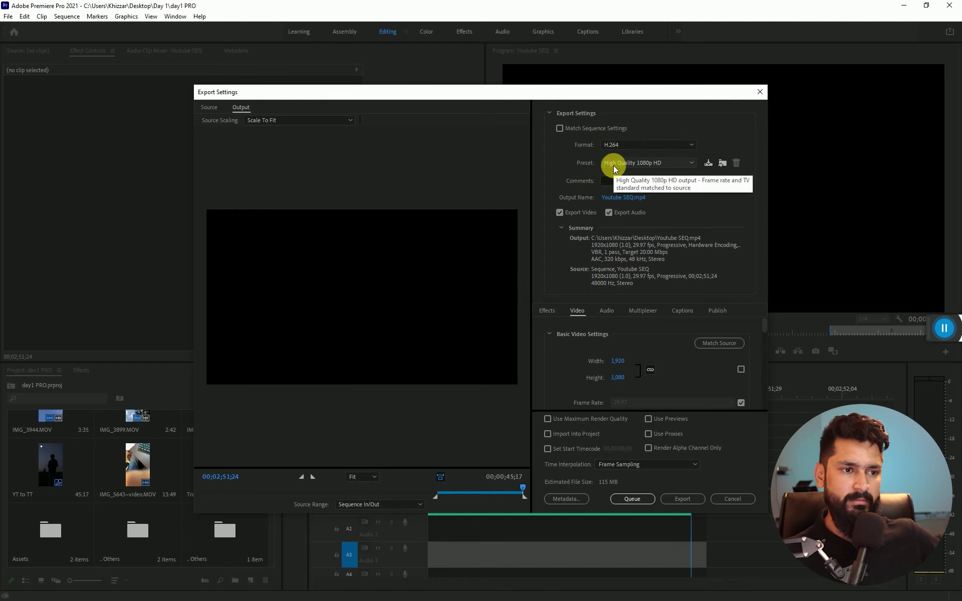
click(613, 166)
click(635, 261)
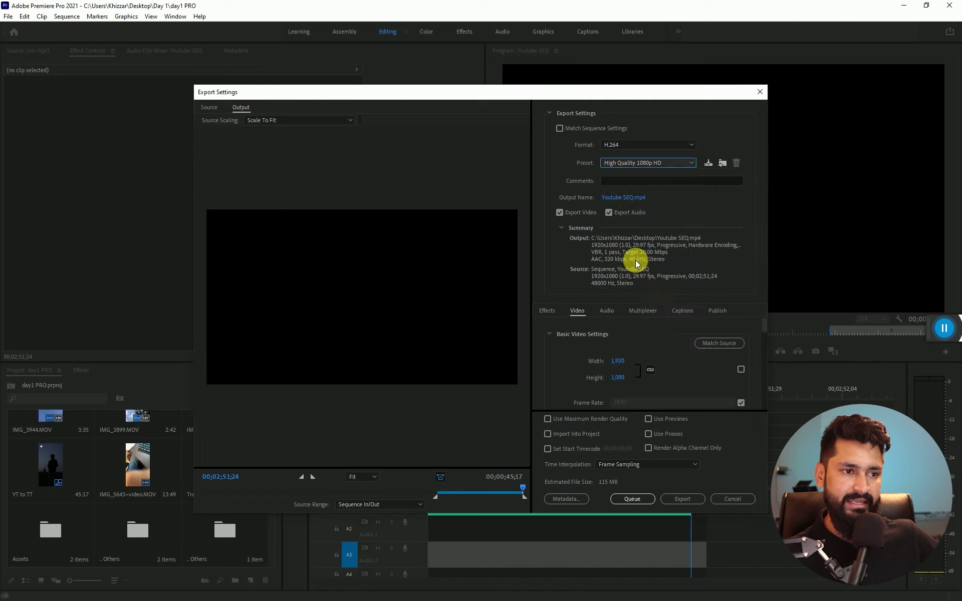
click(623, 167)
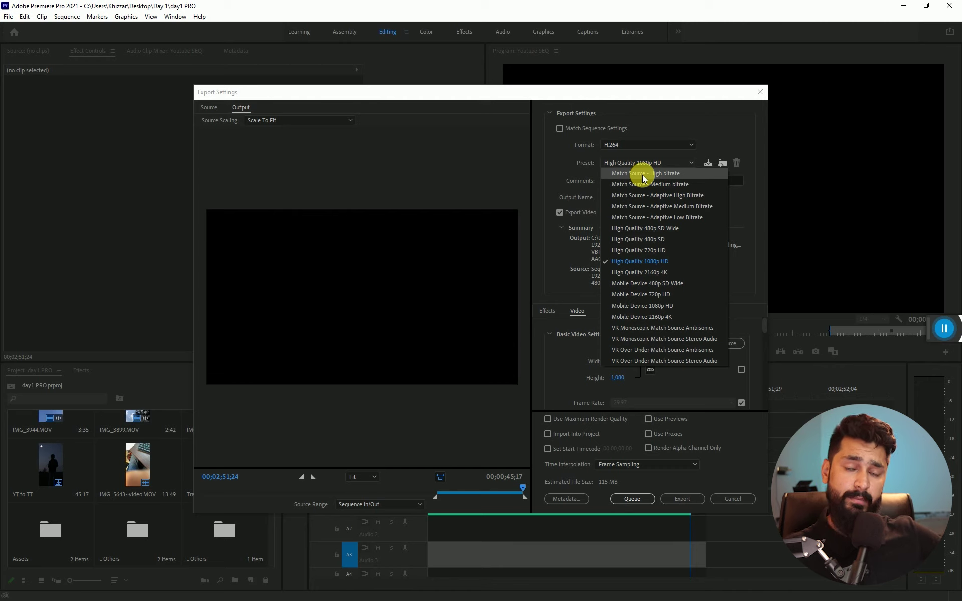
click(643, 175)
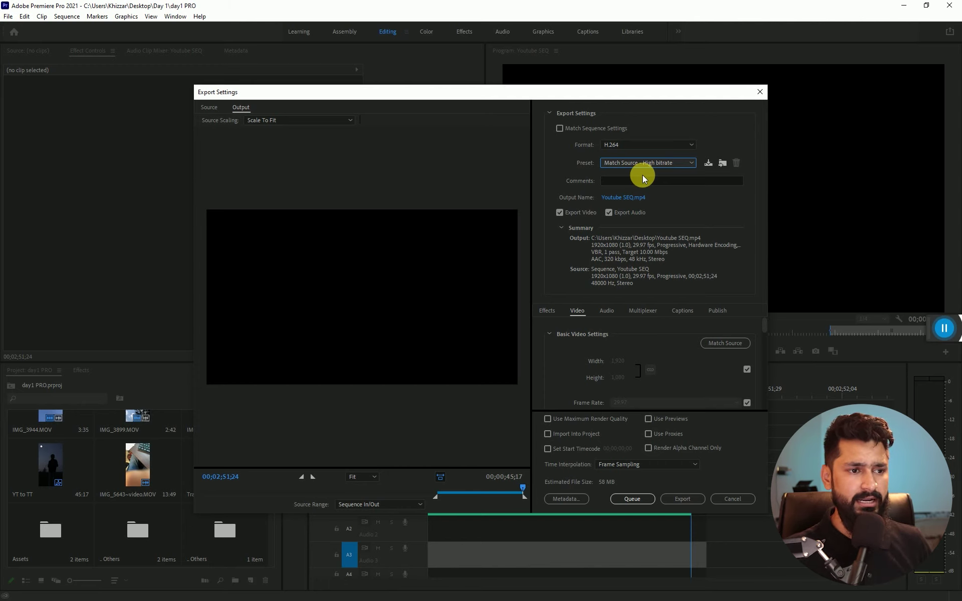
Rename the export output to 'Youtube SEQ Transitions.mp4' on the Desktop and export the H.264 video.
click(613, 197)
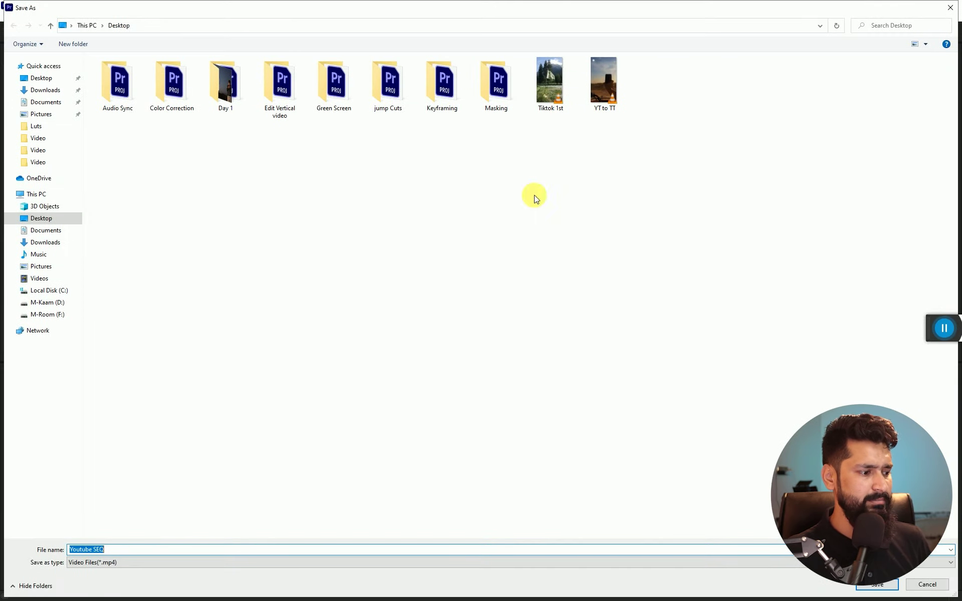
key(End)
text(Transitions)
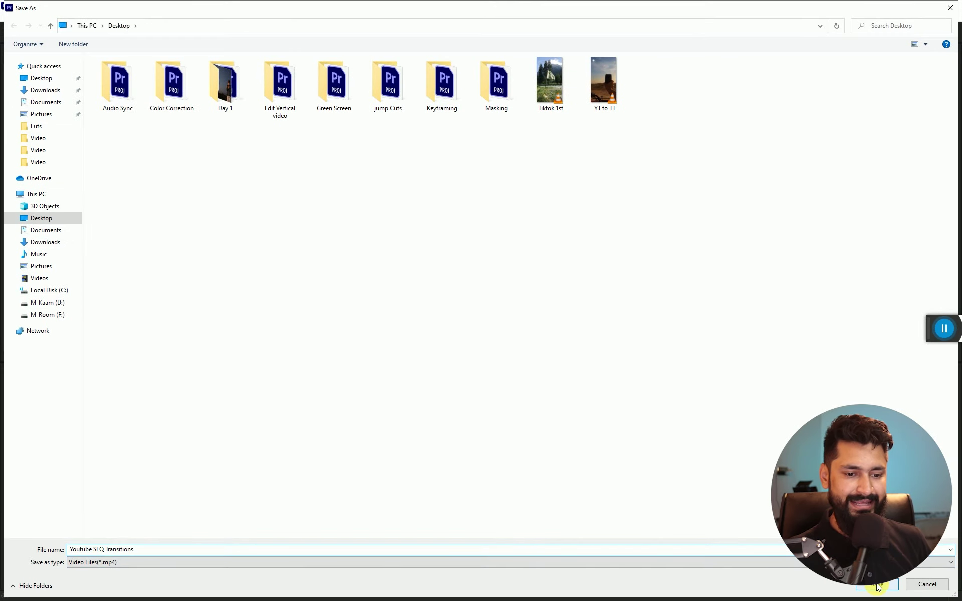
click(876, 586)
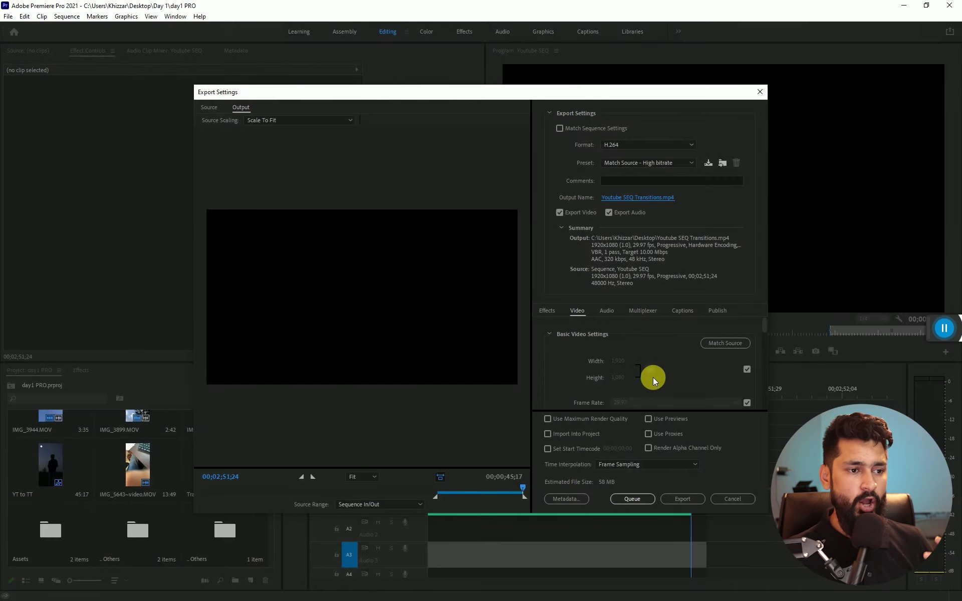
click(683, 497)
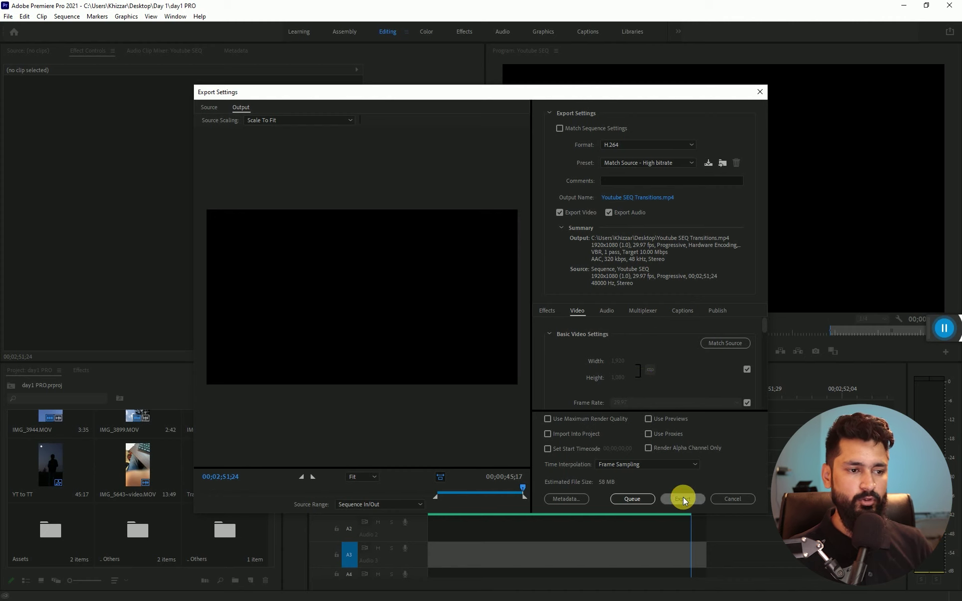